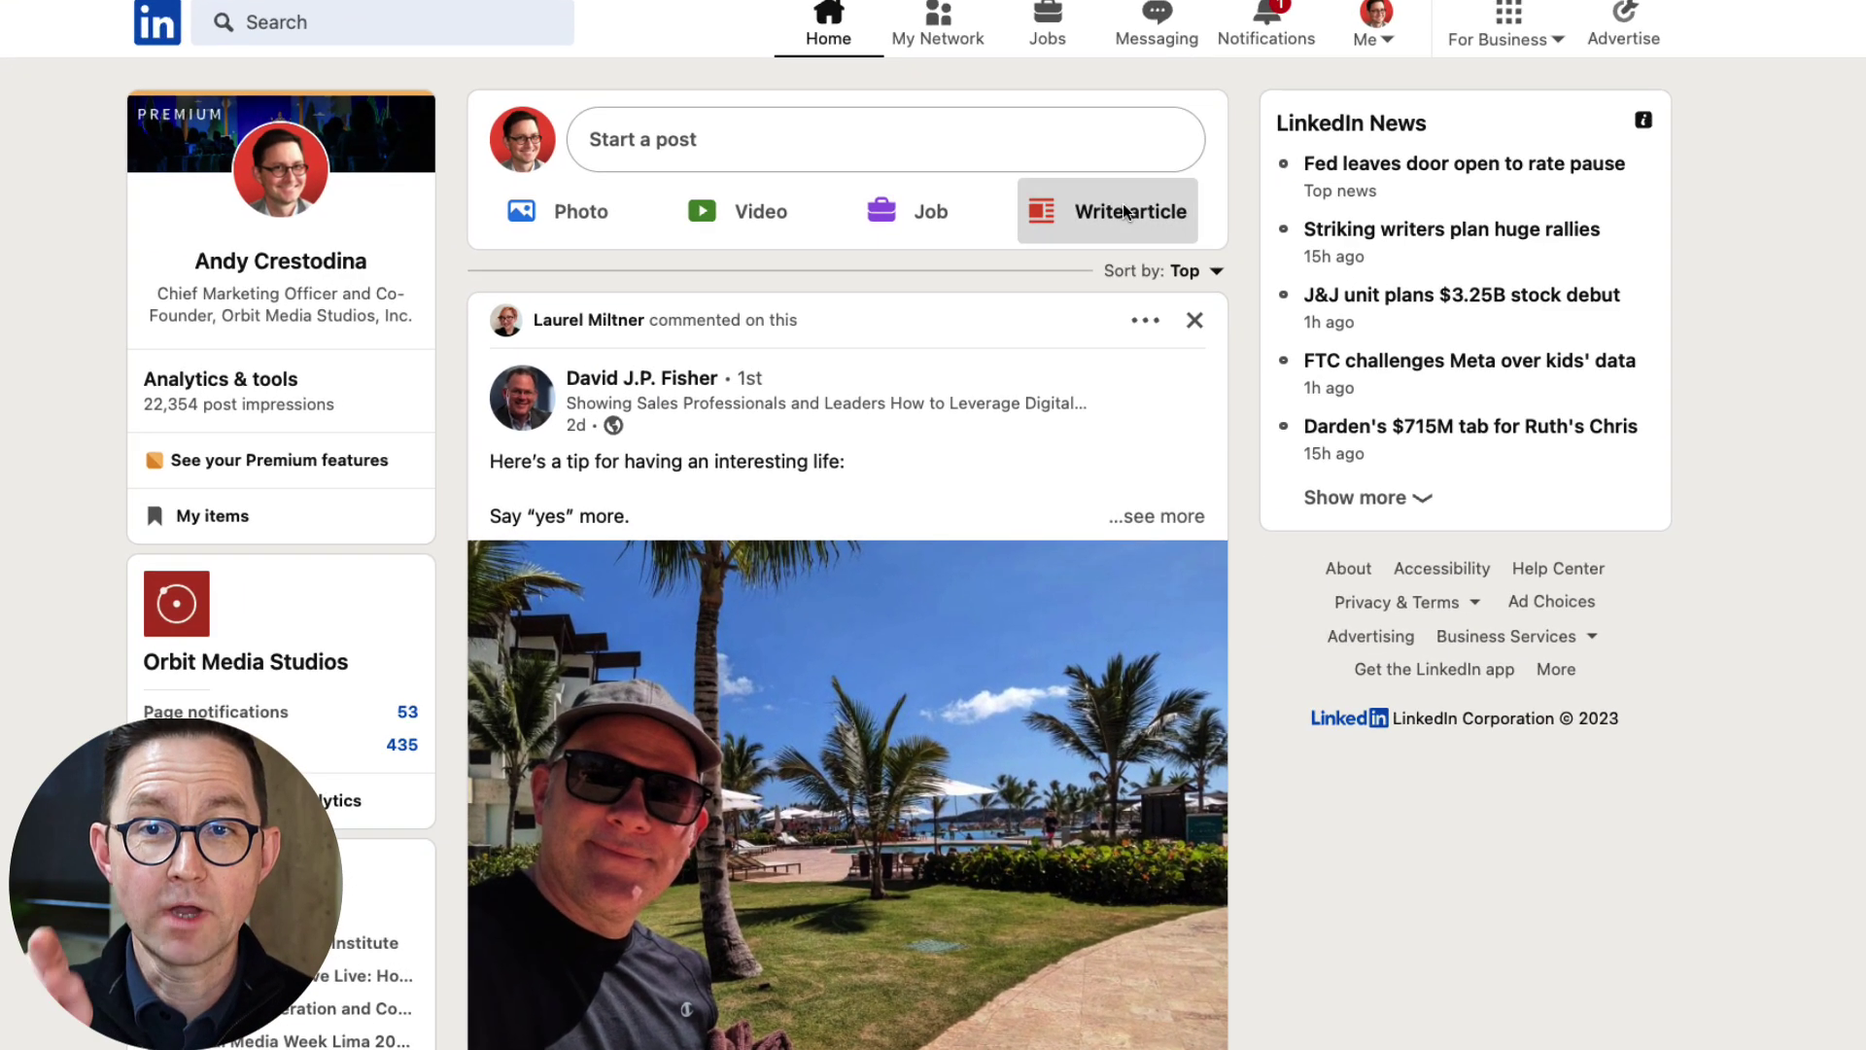
# Start a new article with the Orbit Media Studios page as author.
pyautogui.click(1124, 212)
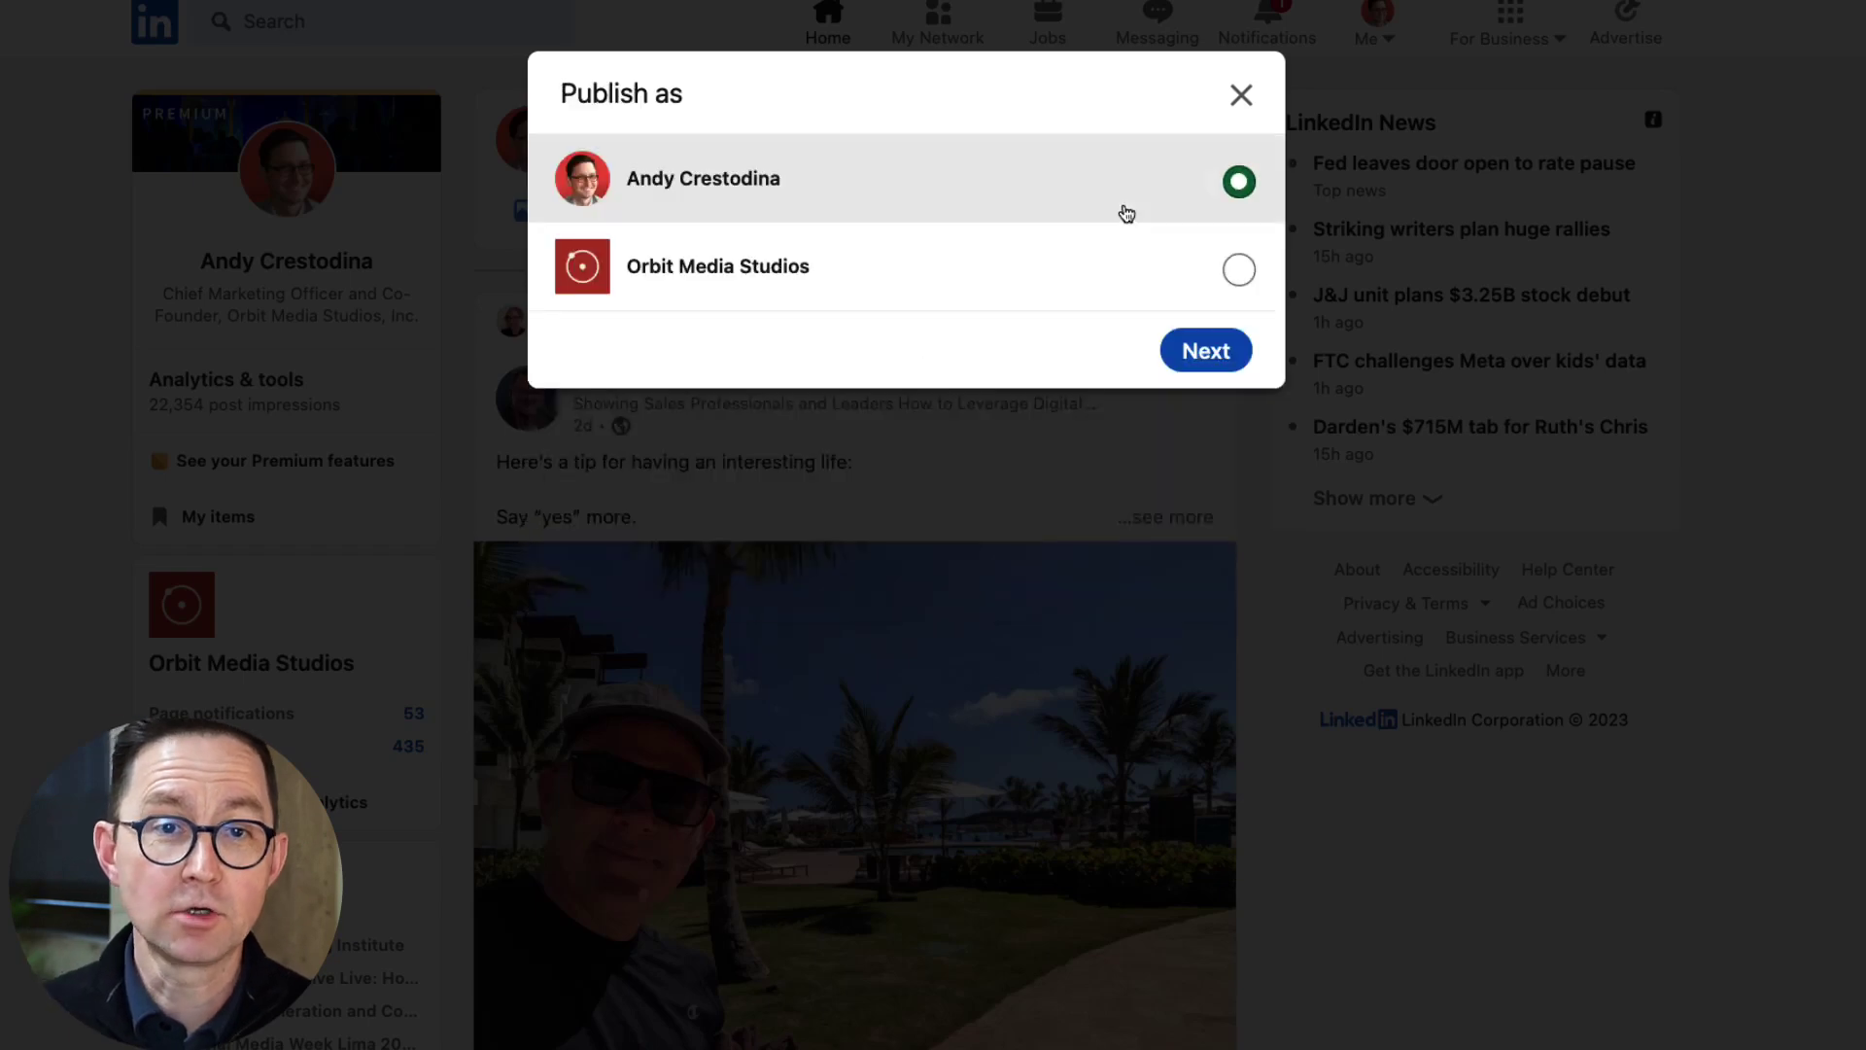
pyautogui.click(1239, 270)
pyautogui.click(1223, 352)
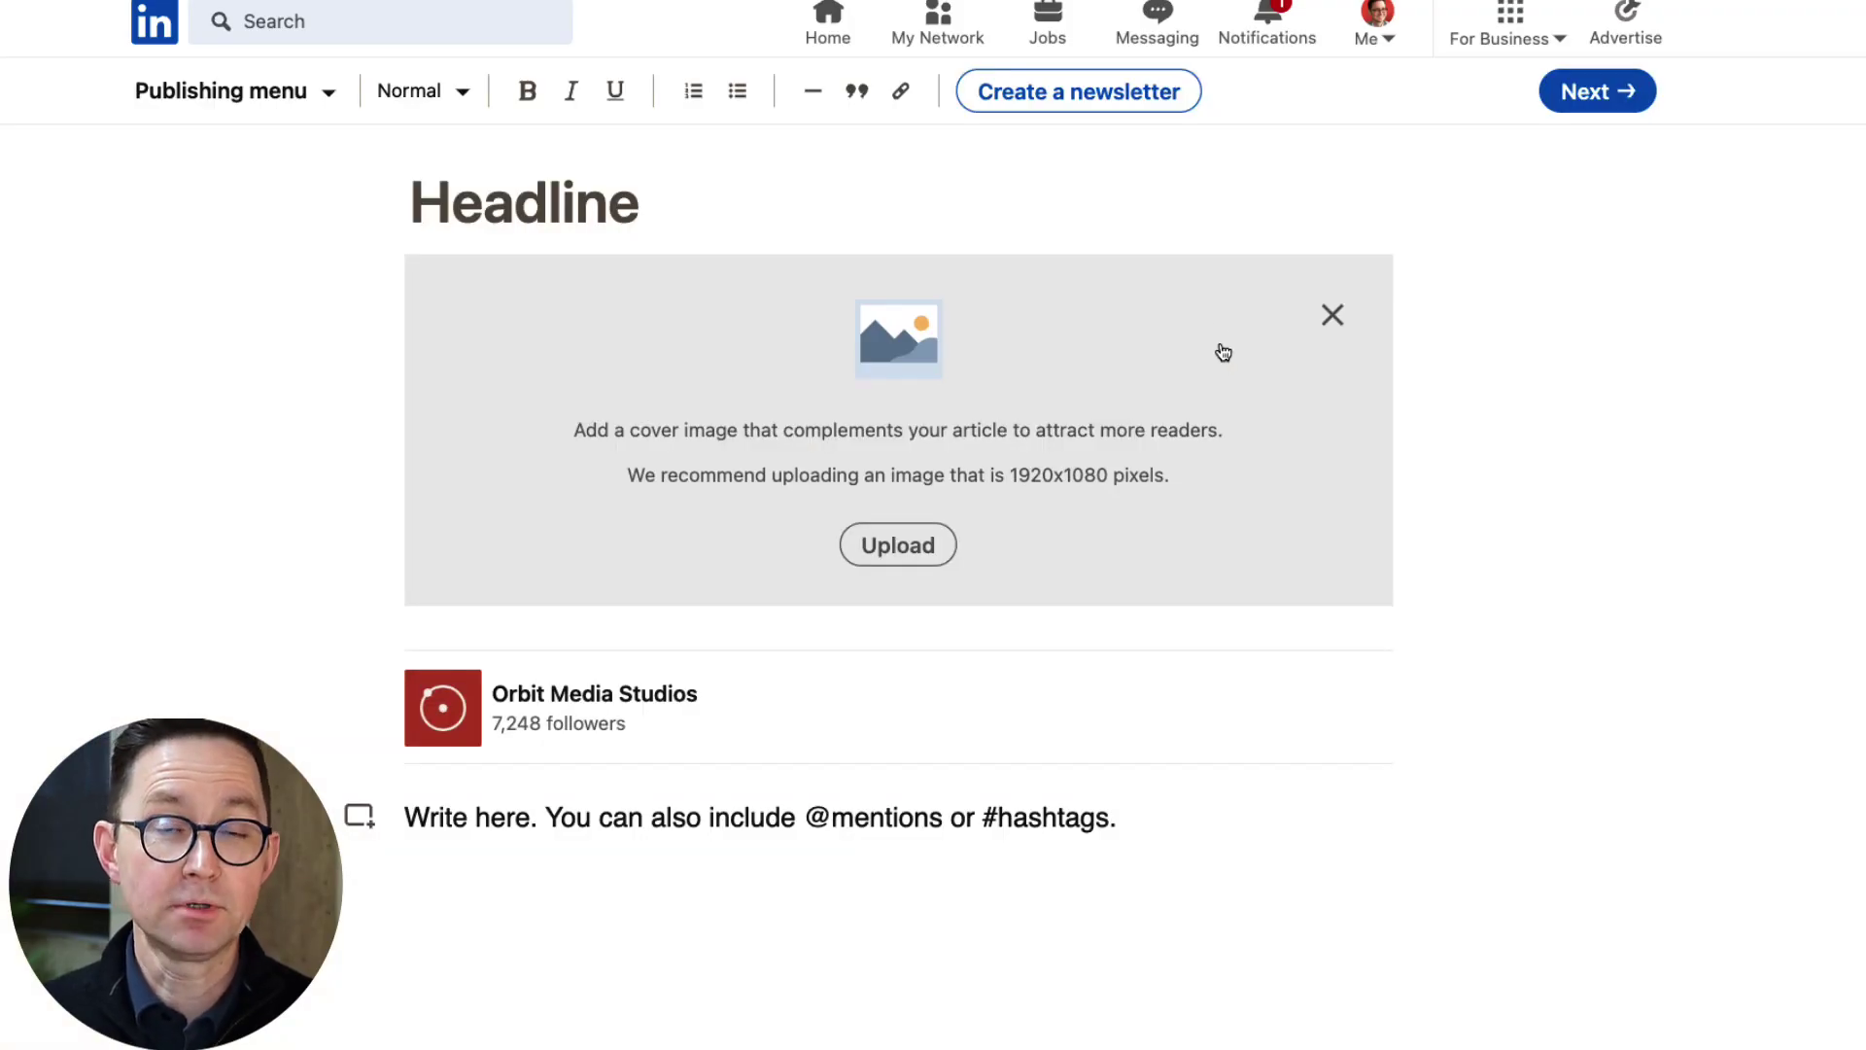
# Look at the newsletter setup and its frequency options, then cancel without creating one.
pyautogui.click(1110, 97)
pyautogui.click(857, 346)
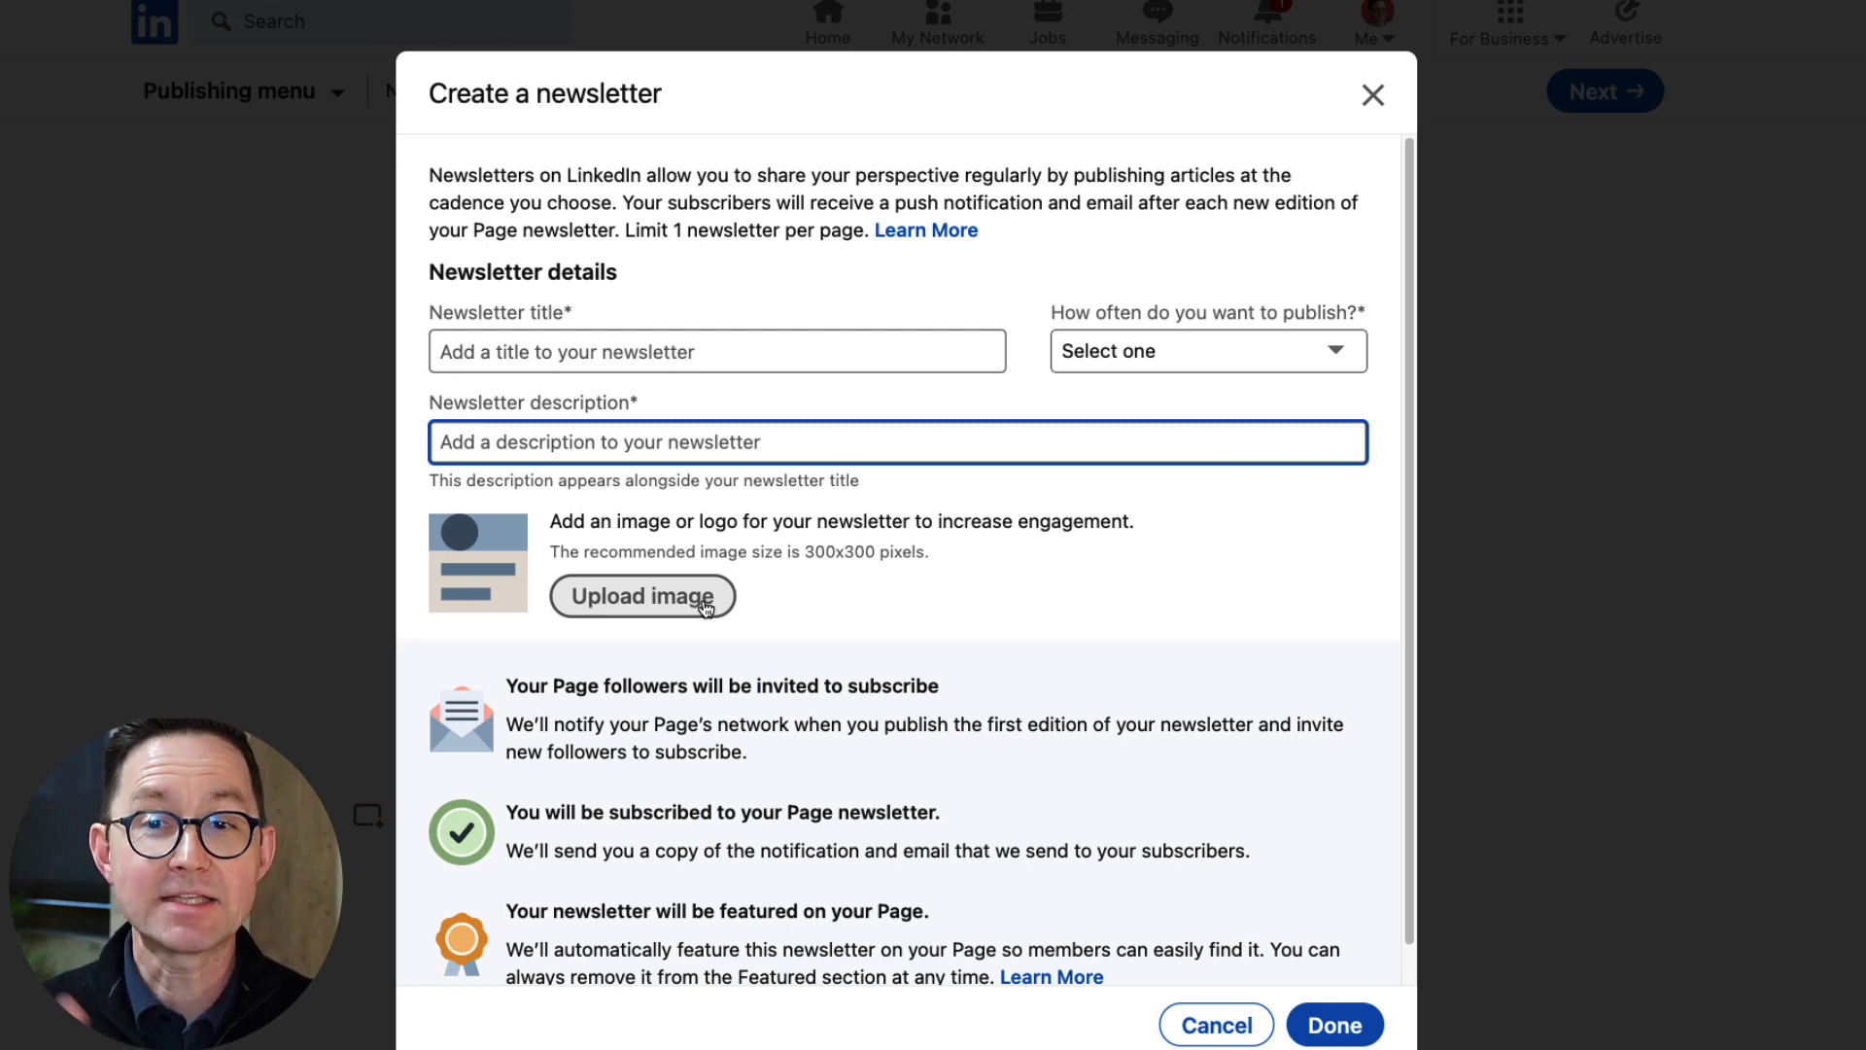
pyautogui.click(1158, 352)
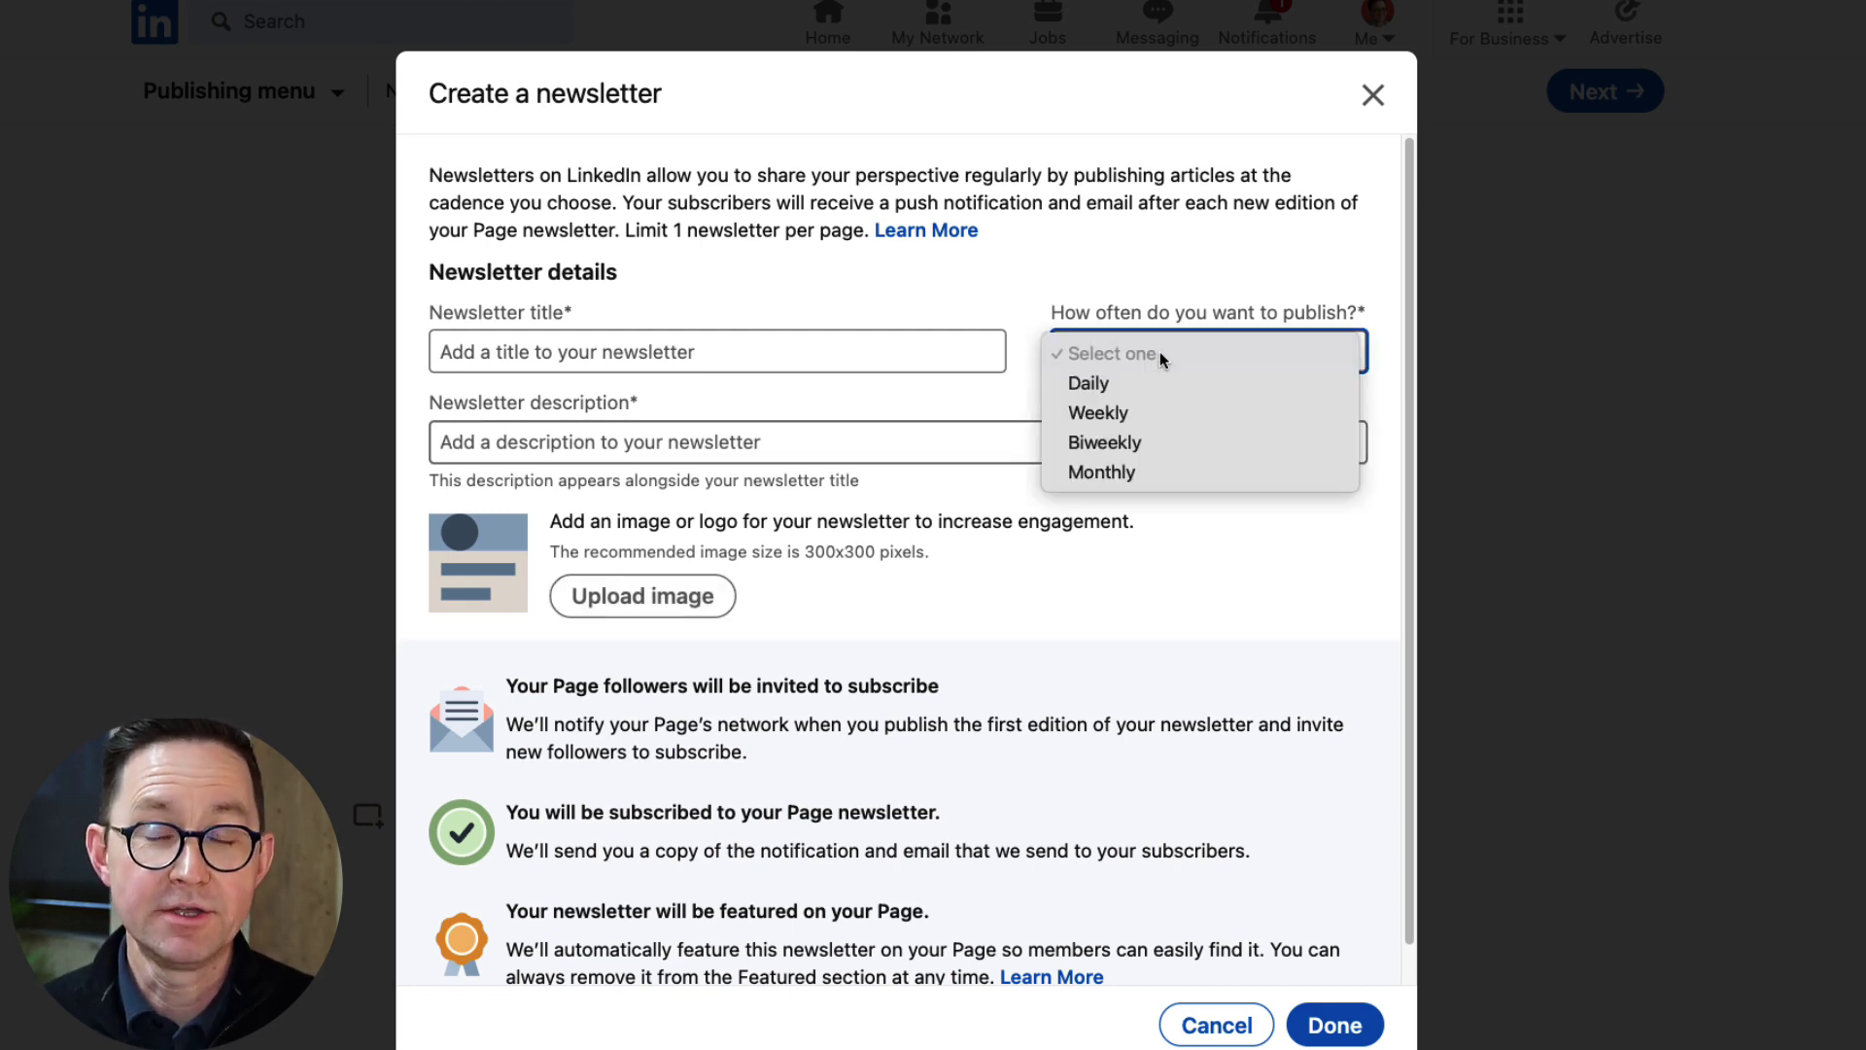
pyautogui.click(1203, 533)
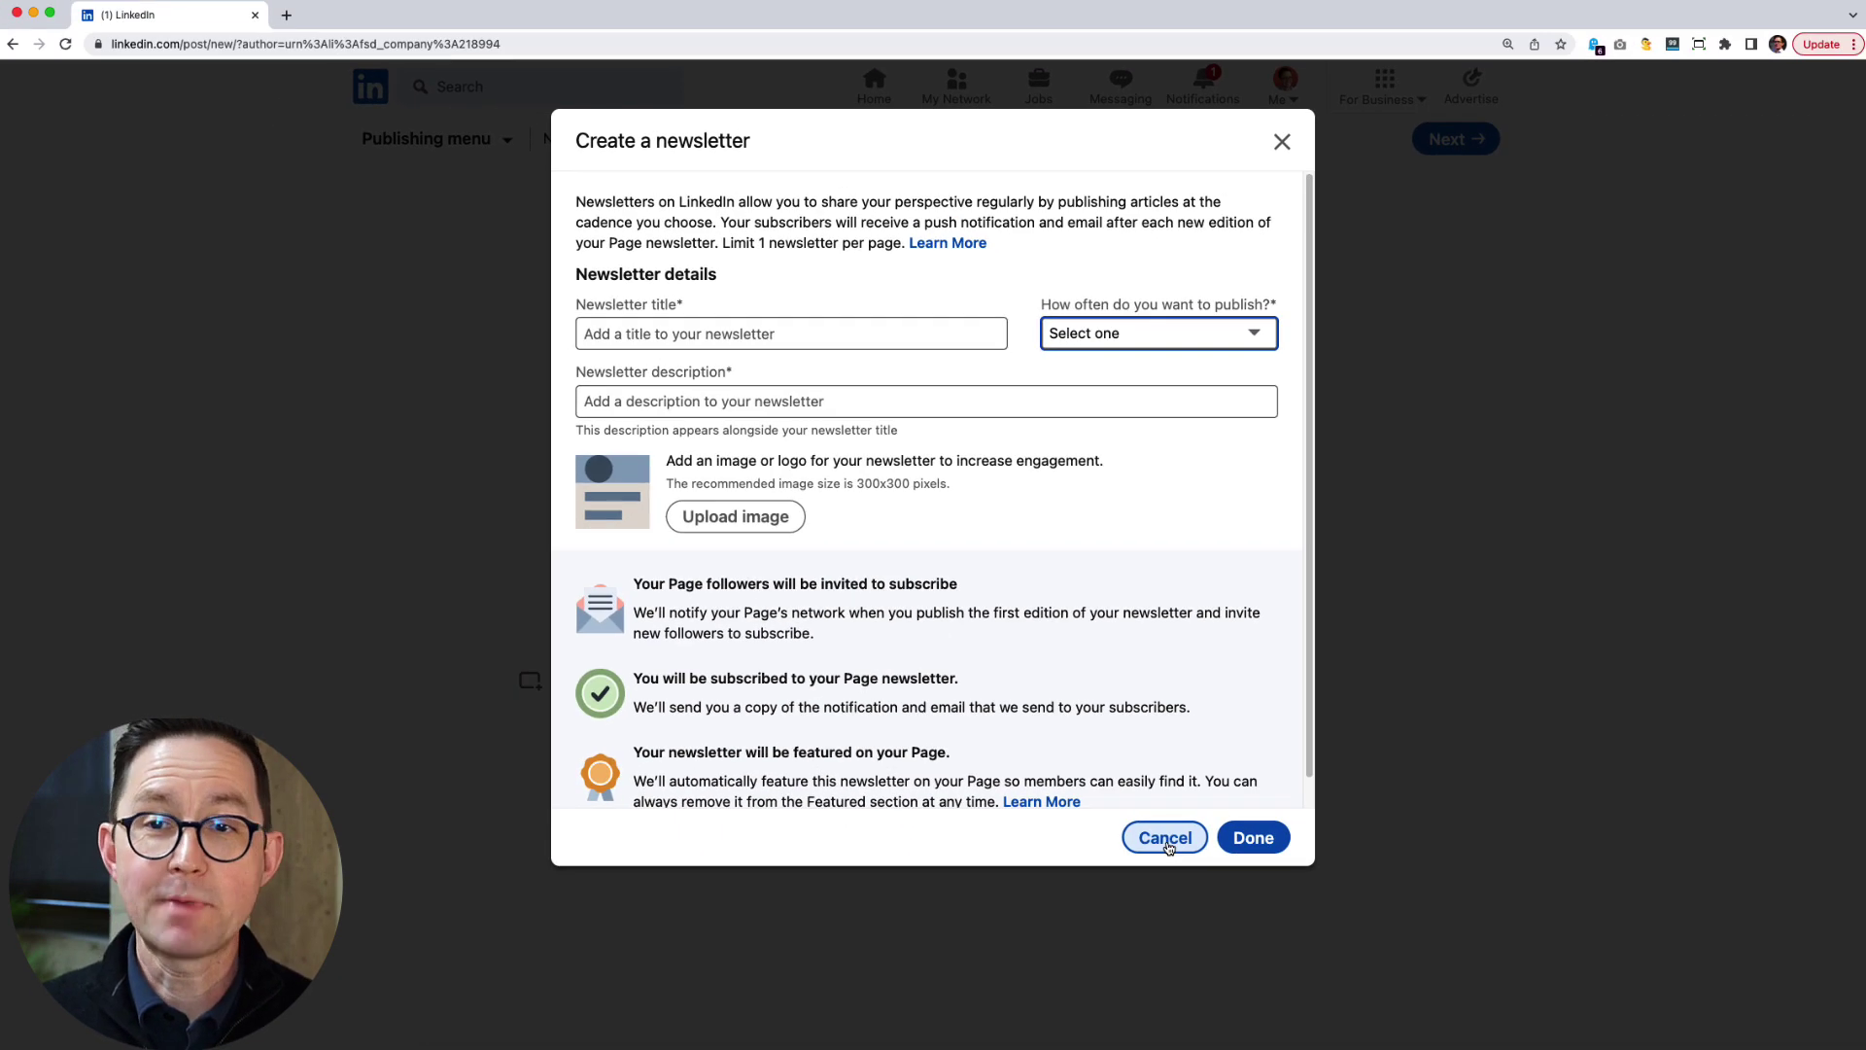
pyautogui.click(1166, 838)
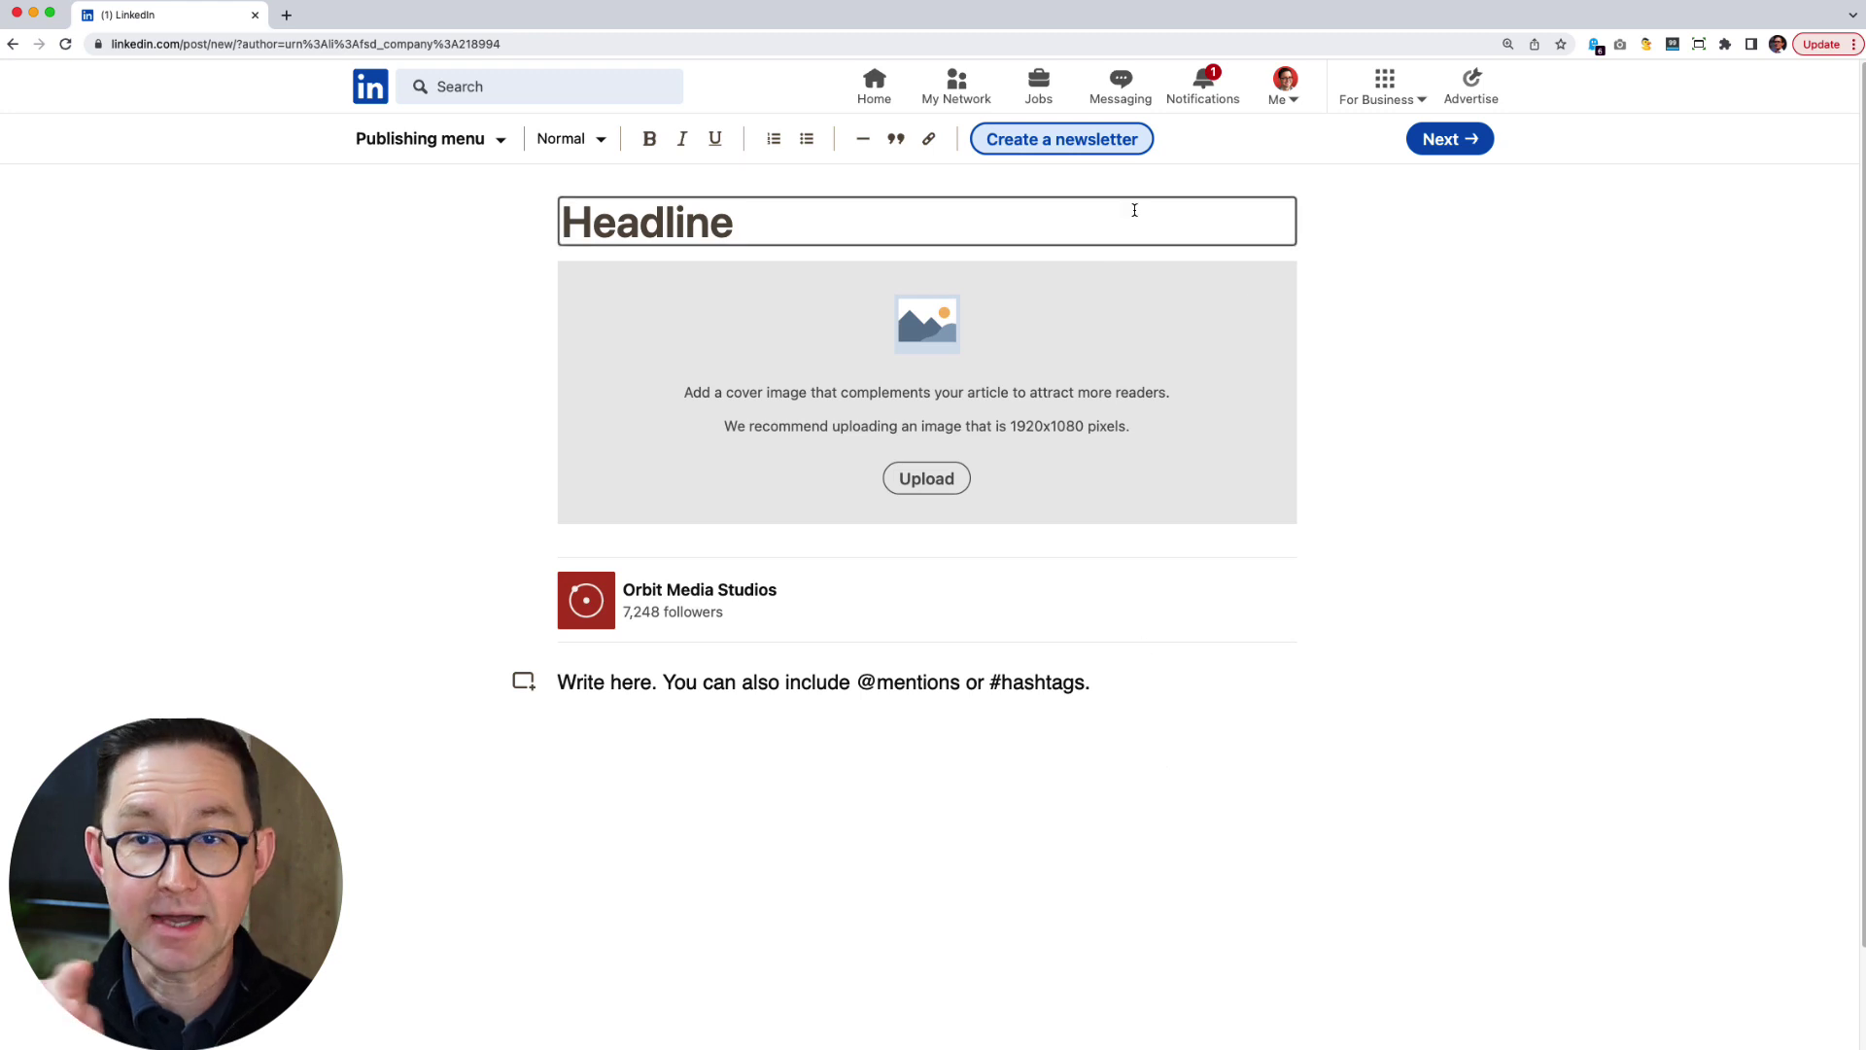
# Start a new newsletter article titled with the blog headline, replacing Great with Clickable.
pyautogui.click(13, 44)
pyautogui.click(1086, 241)
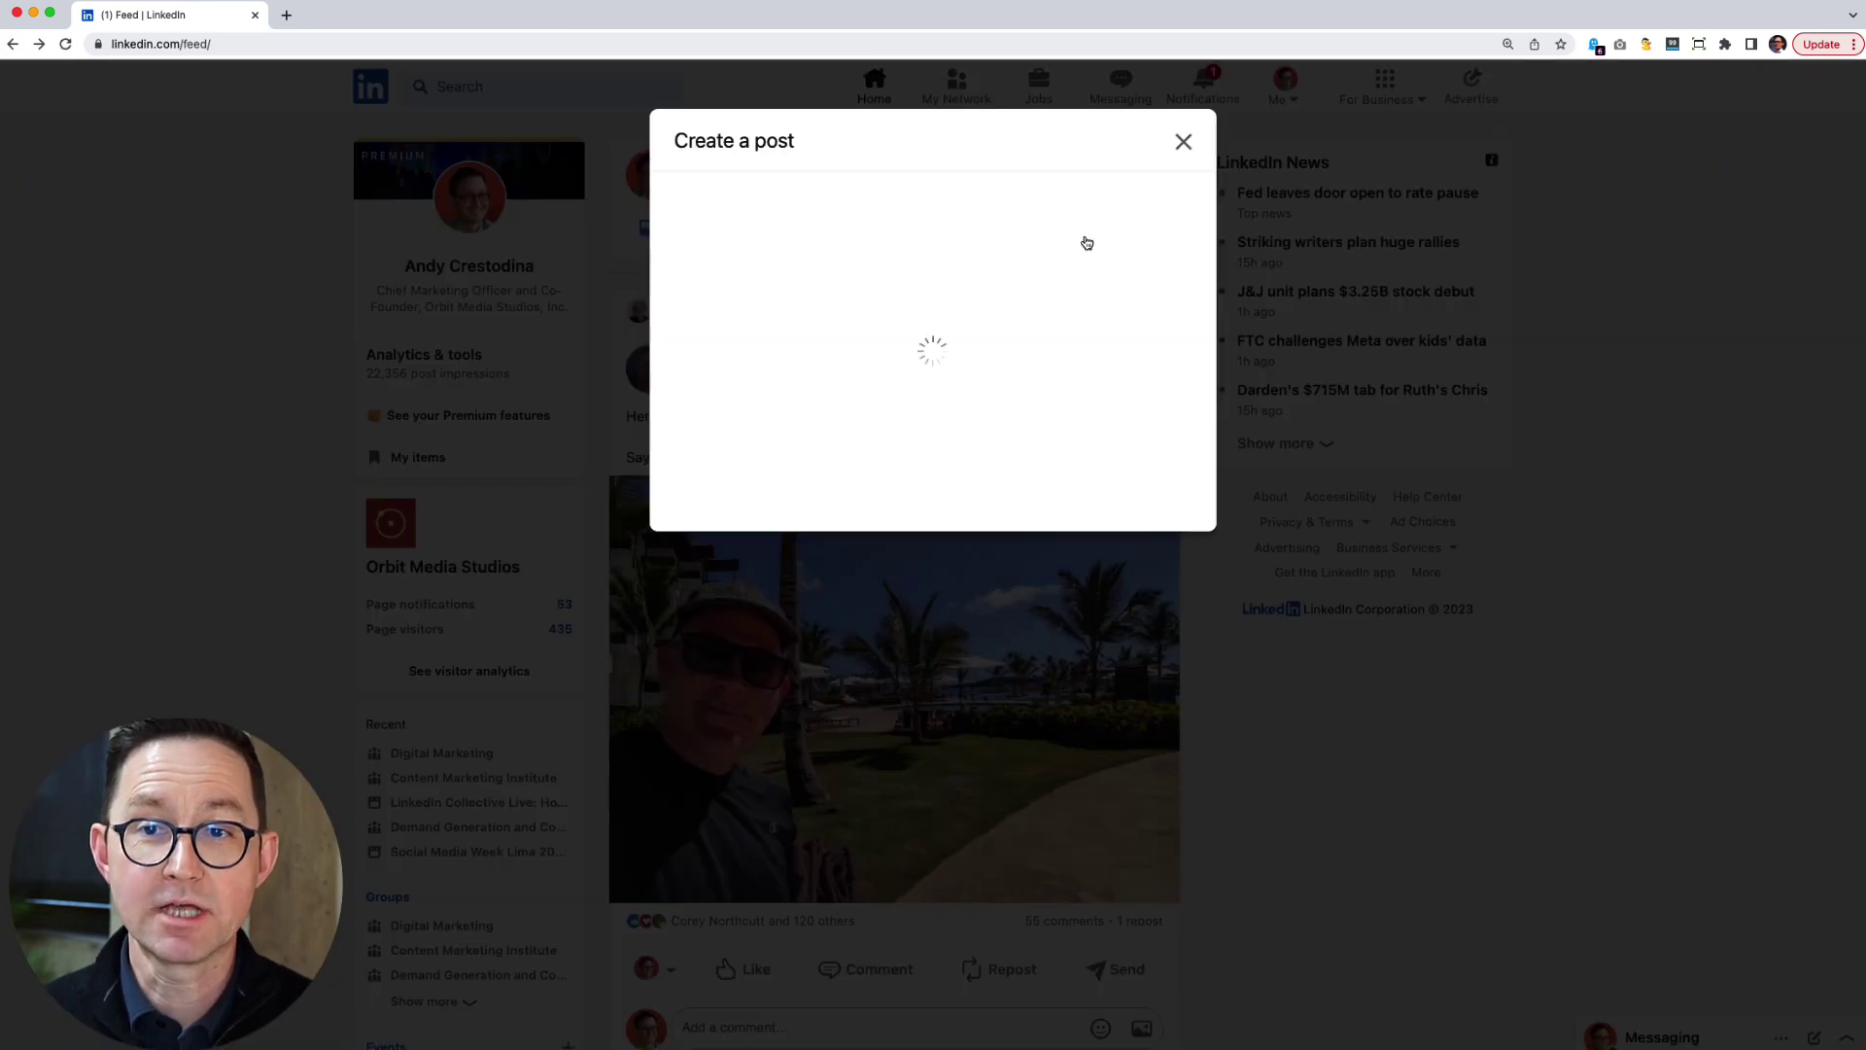
pyautogui.click(1161, 330)
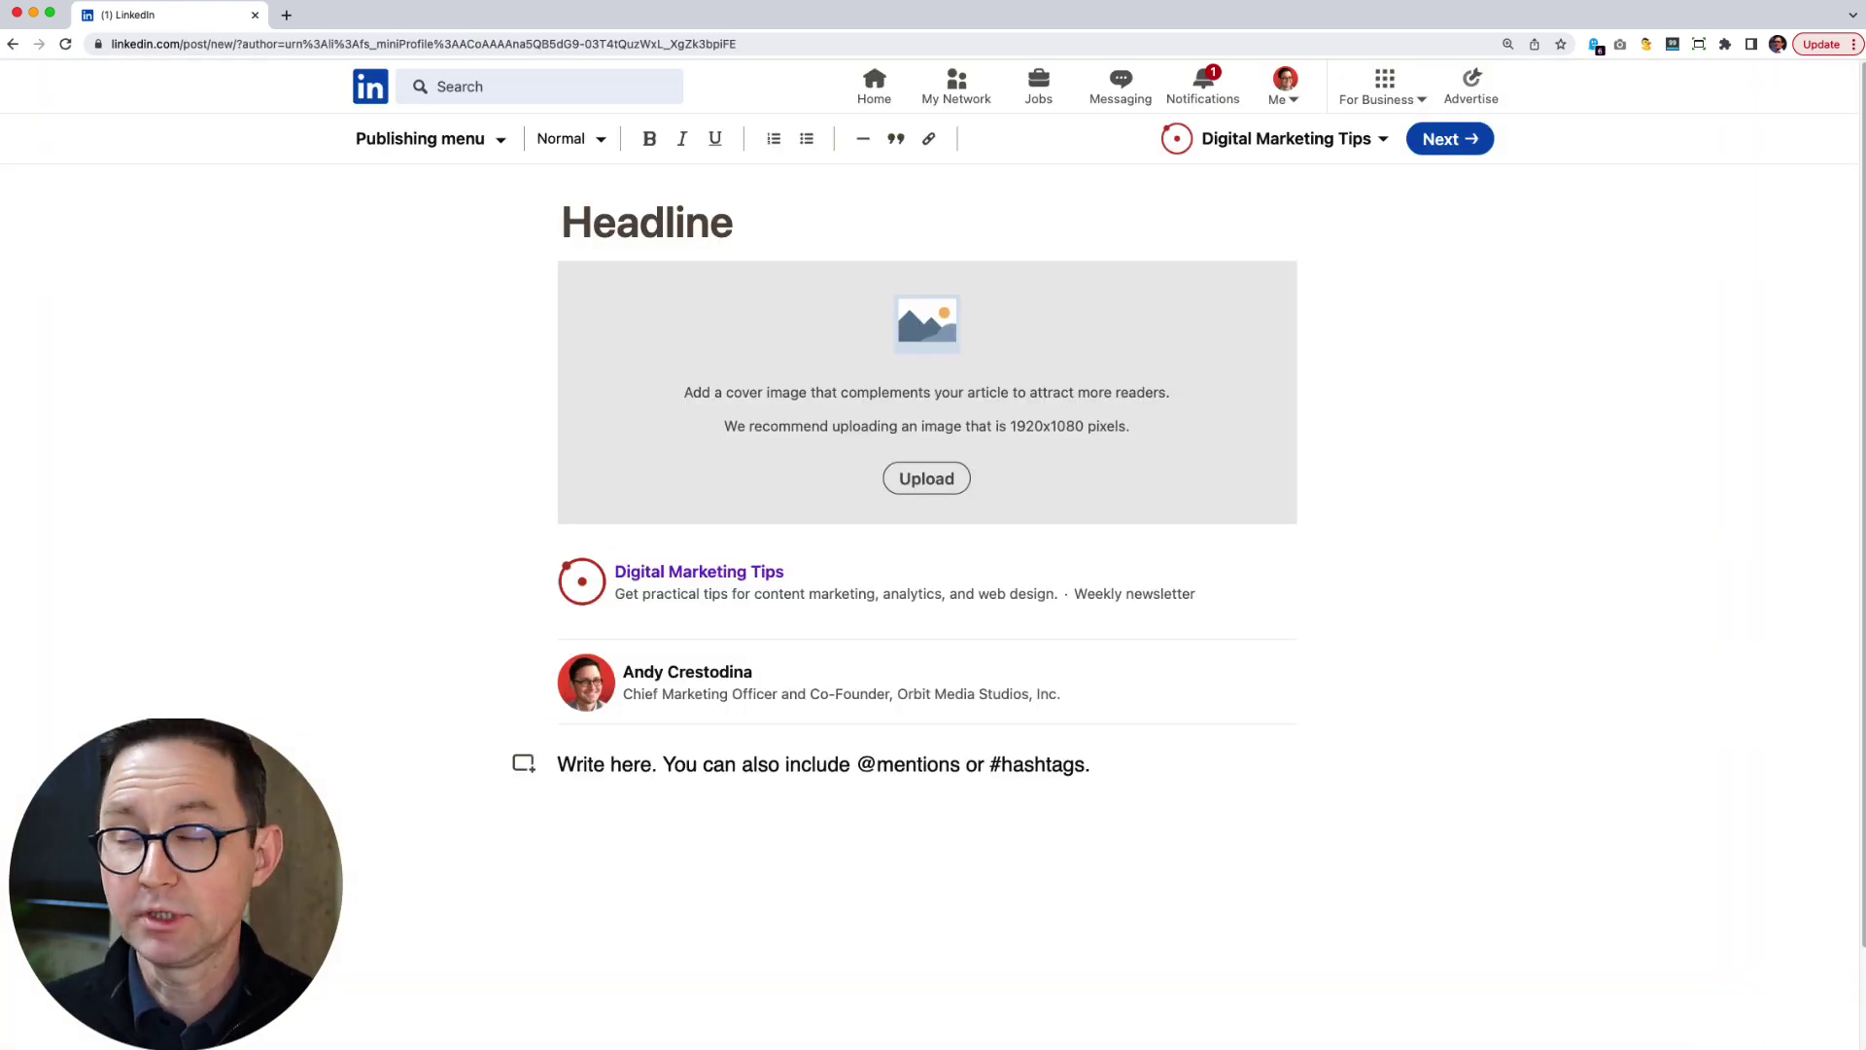
pyautogui.hotkey('ctrl', 'alt', 'Left')
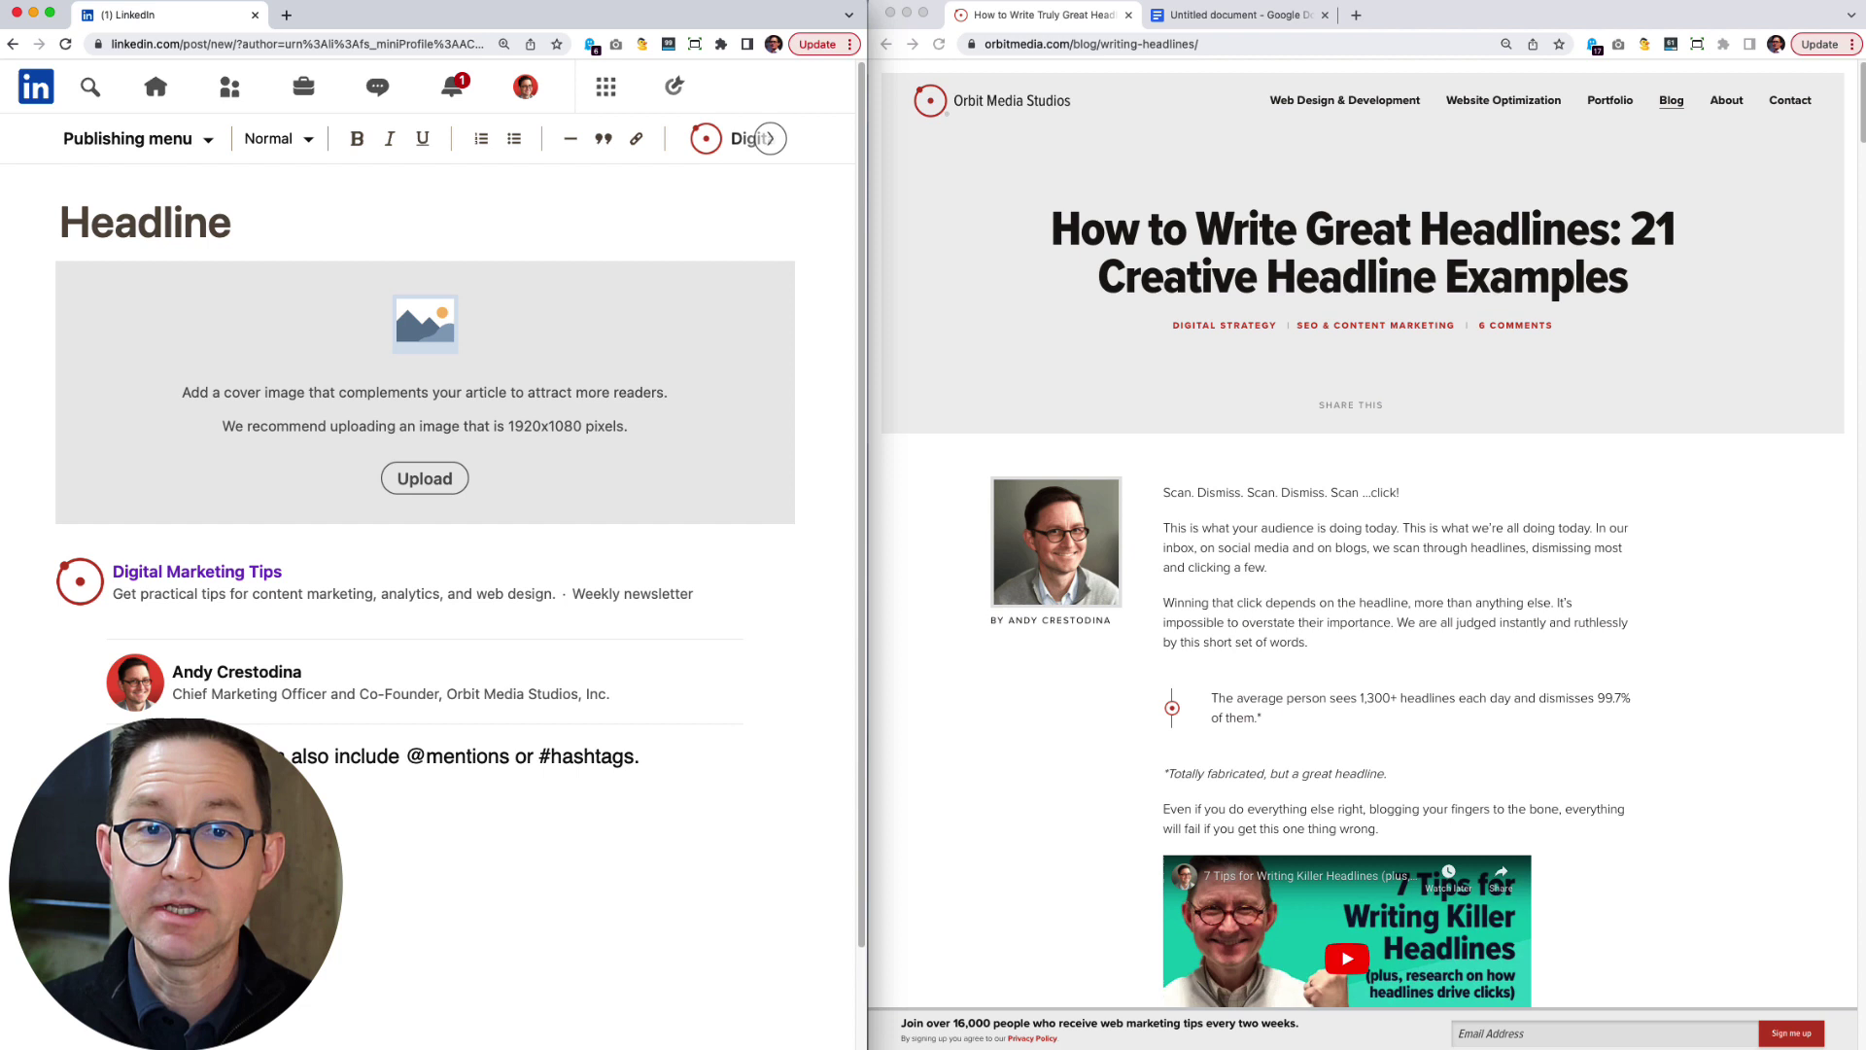
pyautogui.tripleClick(1150, 231)
pyautogui.press('super+c')
pyautogui.click(429, 226)
pyautogui.press('super+v')
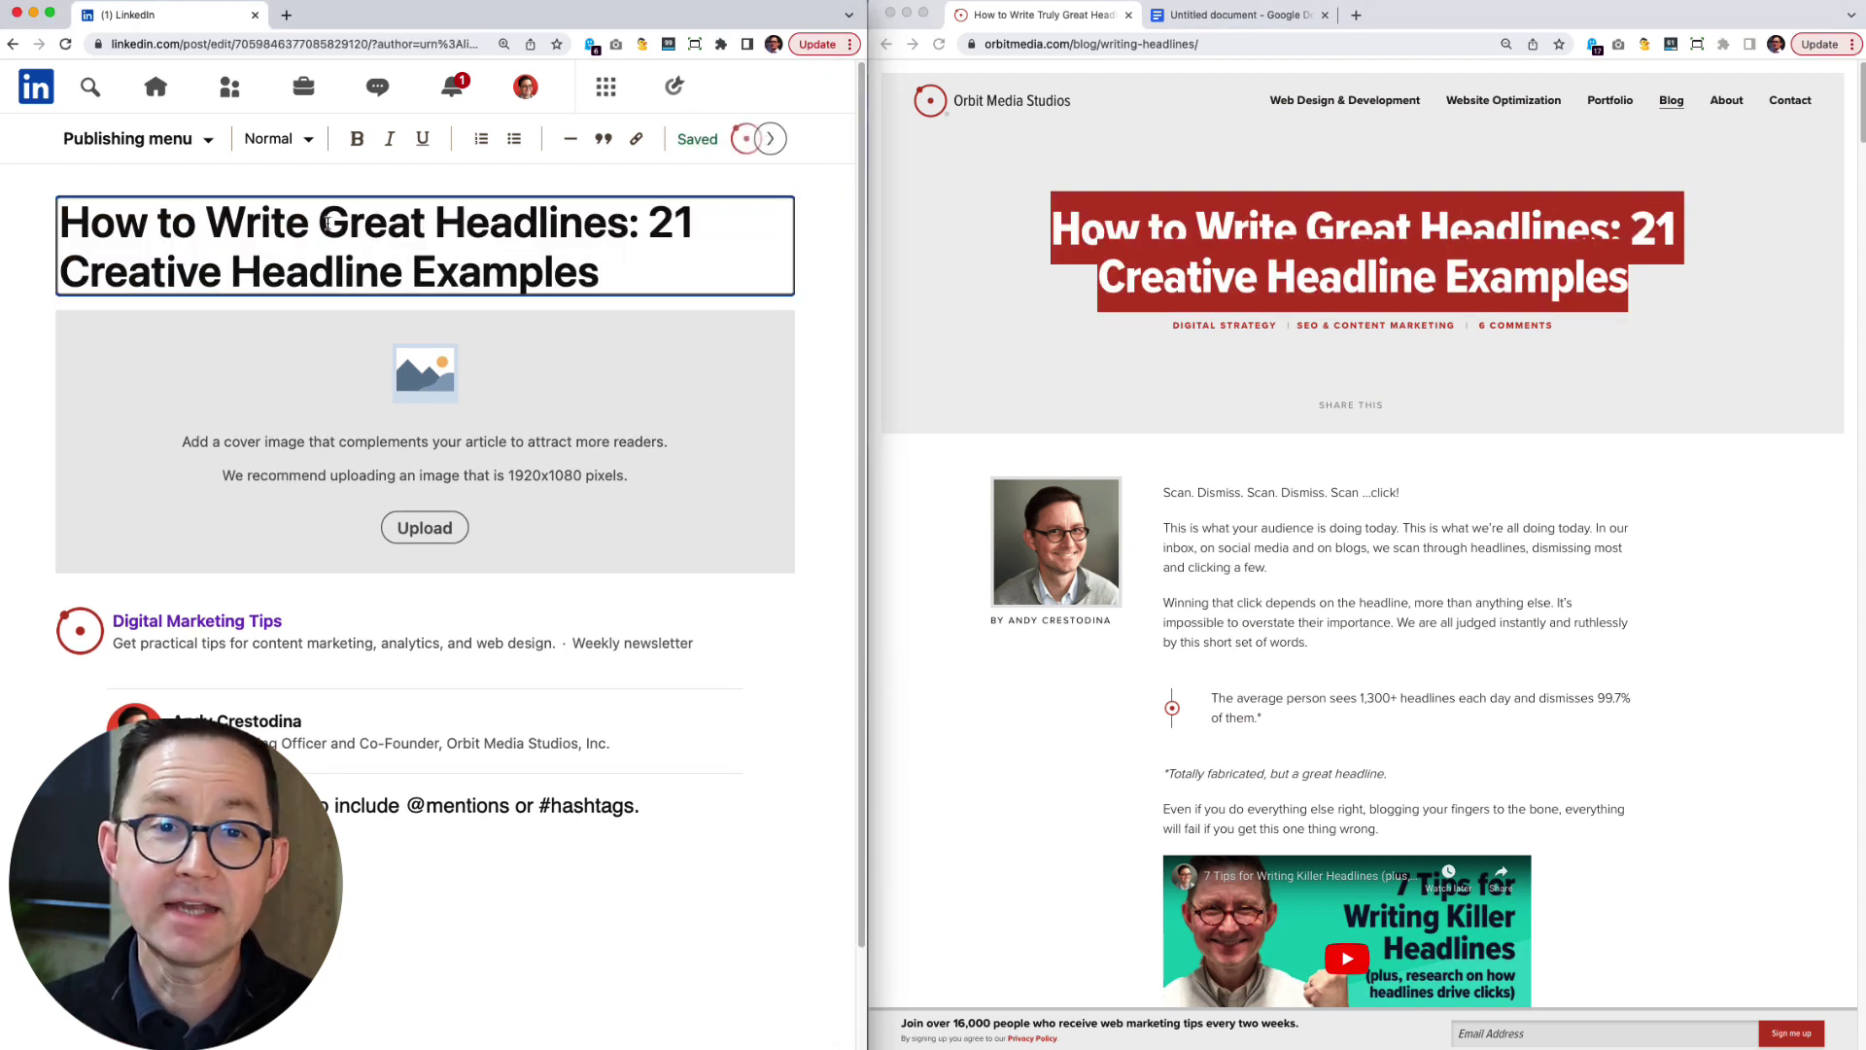
pyautogui.doubleClick(327, 224)
pyautogui.write('Clickable')
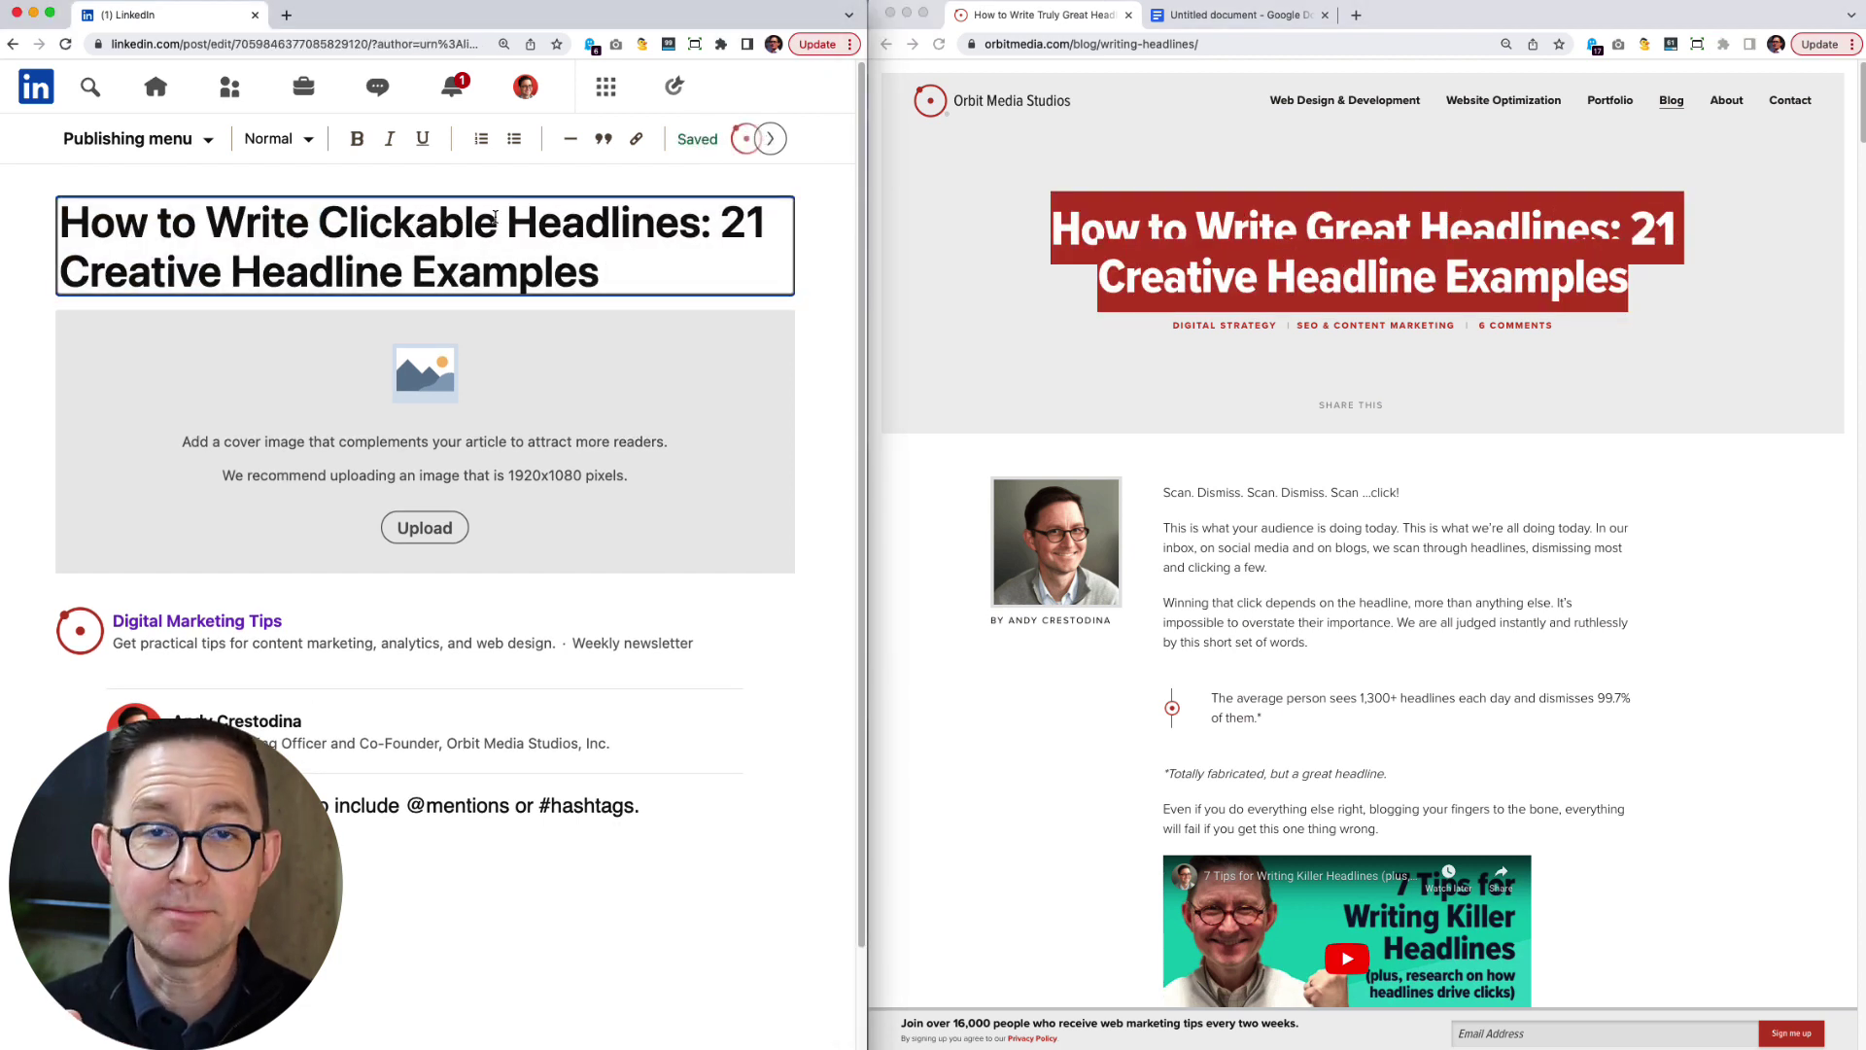
# Add the blog's flowchart as the article's cover image.
pyautogui.click(900, 392)
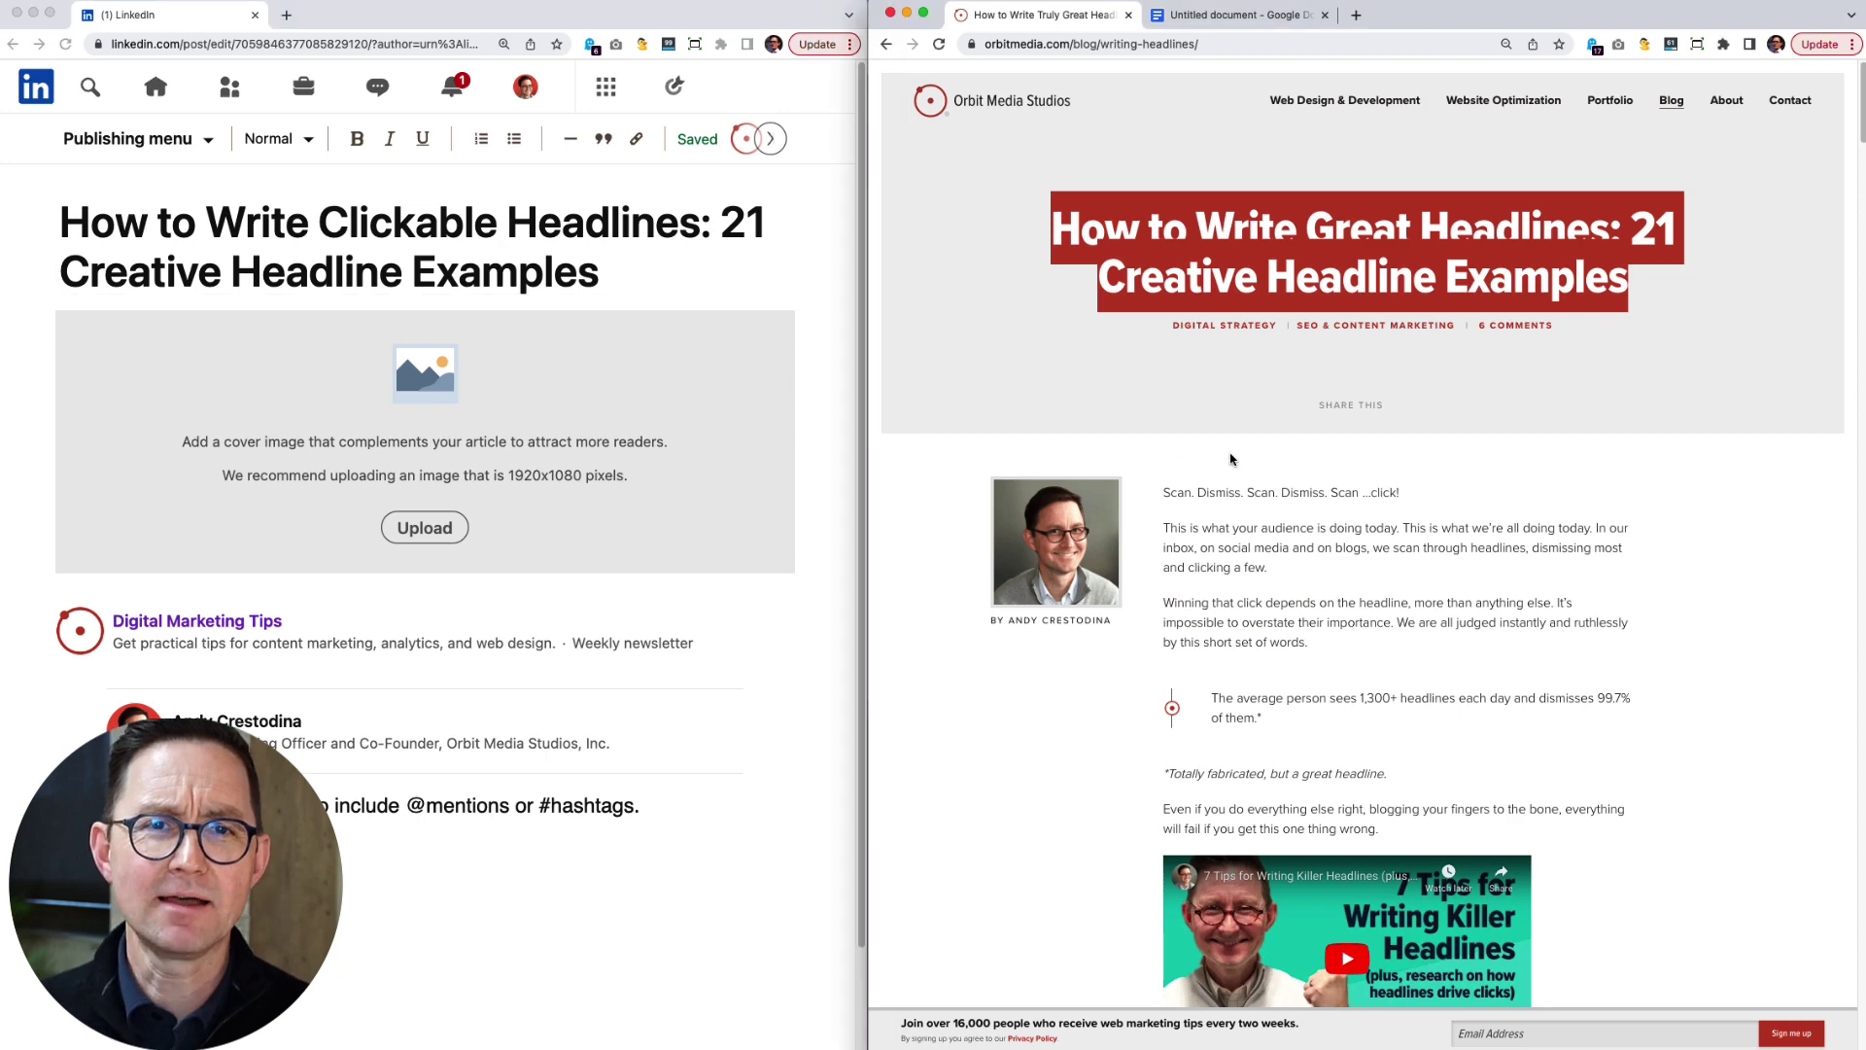
pyautogui.click(1230, 455)
pyautogui.scroll(-10, 982, 483)
pyautogui.click(465, 522)
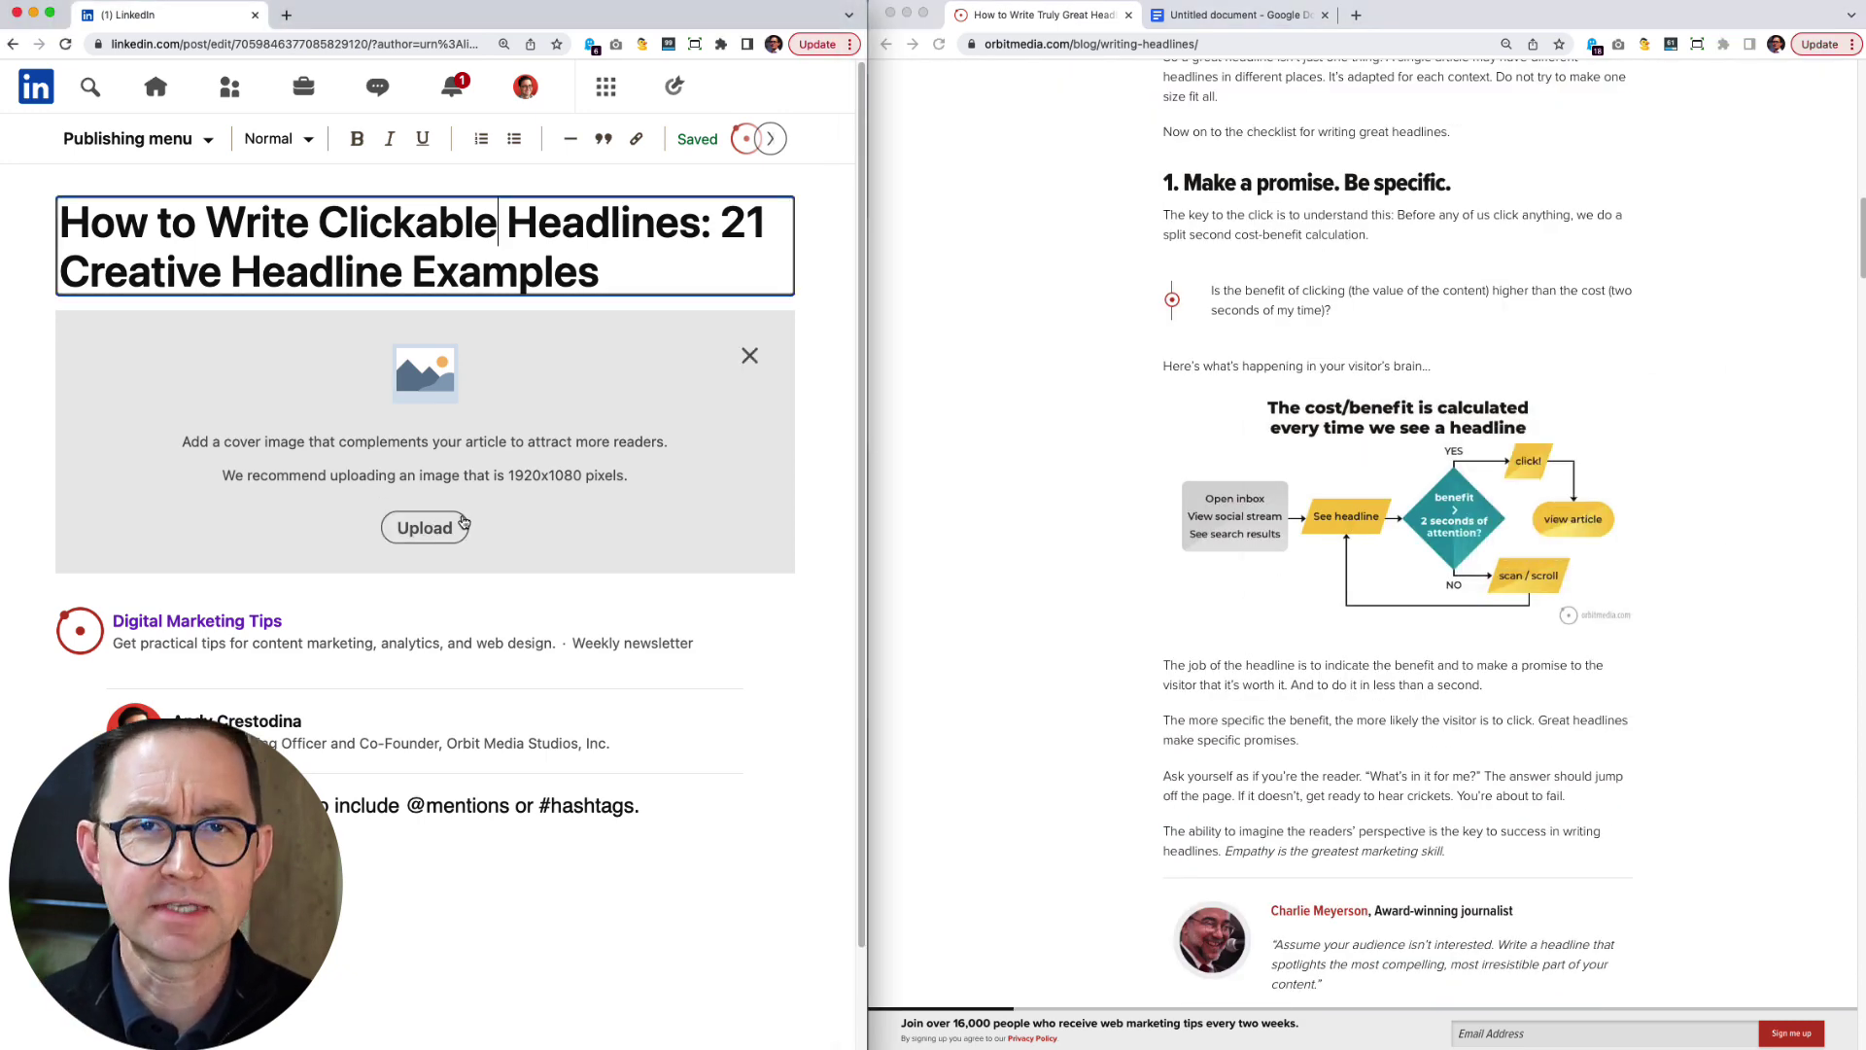
pyautogui.press('super+v')
pyautogui.scroll(15, 1361, 486)
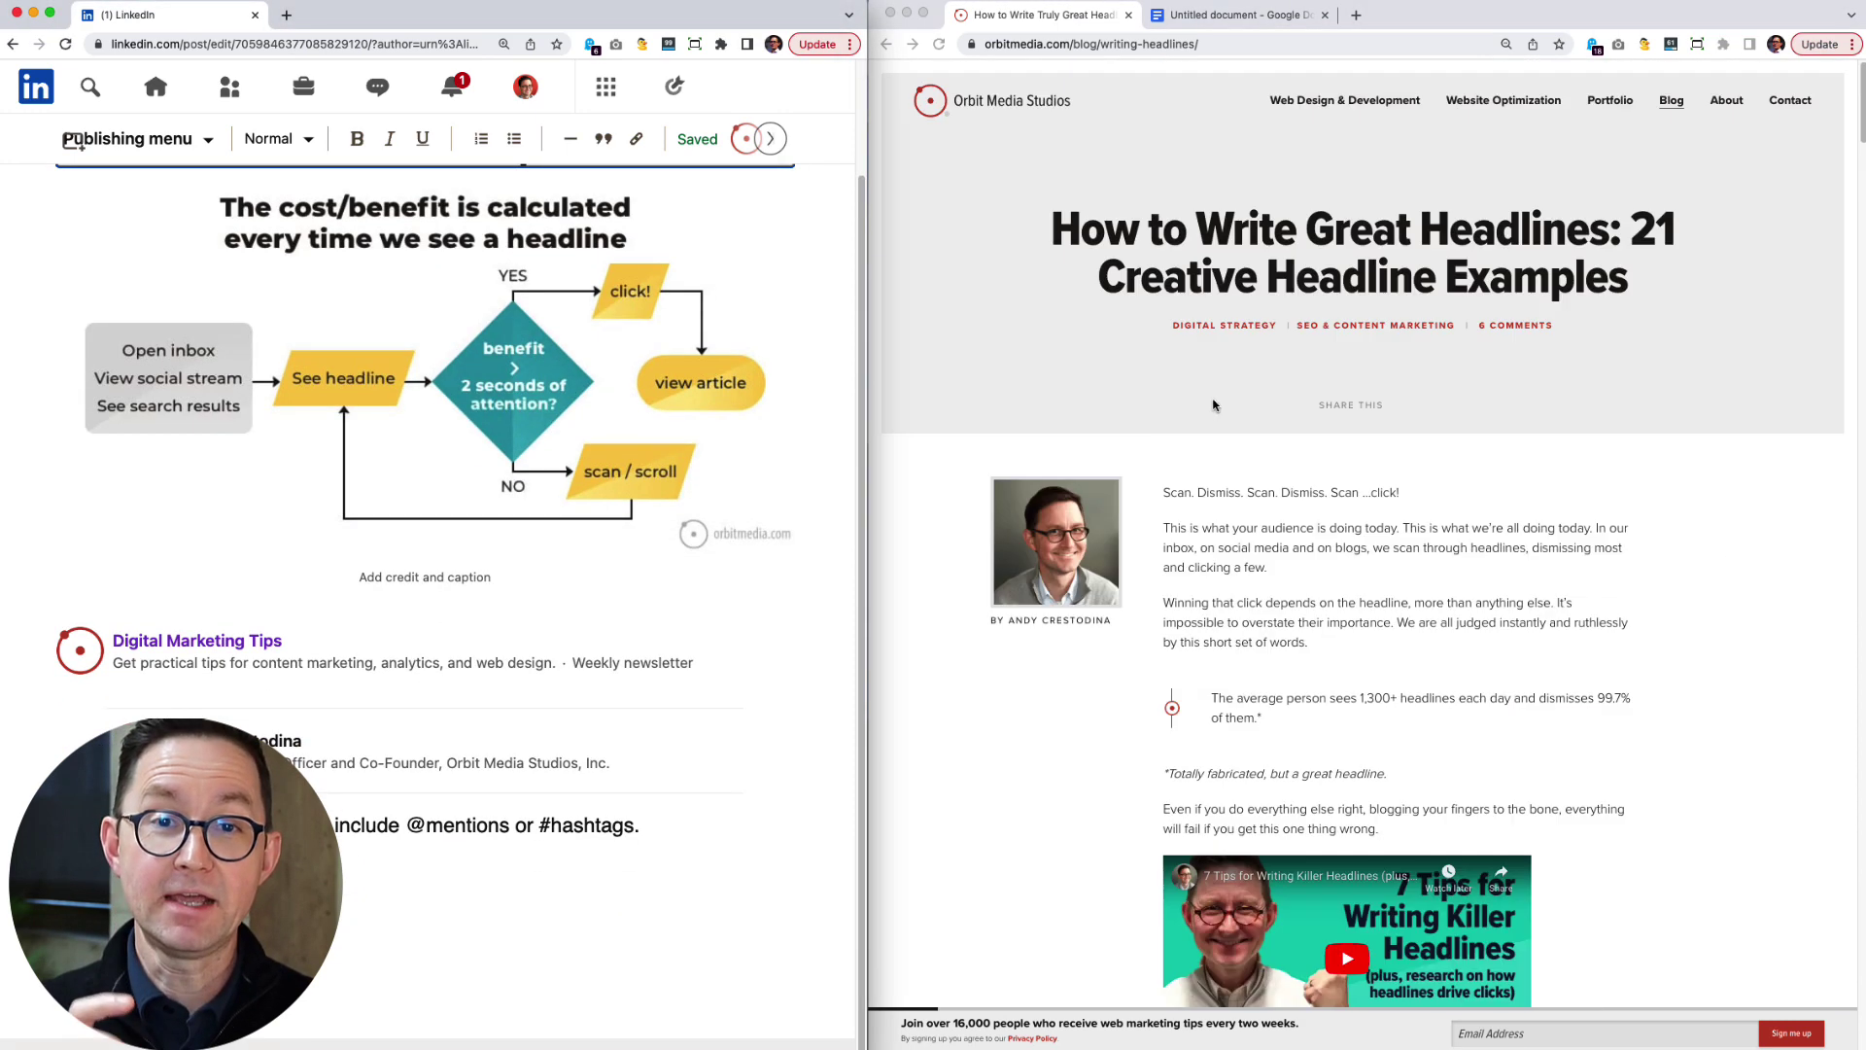
# Copy the blog's intro paragraphs into the article below the author line.
pyautogui.moveTo(1163, 491); pyautogui.dragTo(1380, 828)
pyautogui.press('super+c')
pyautogui.press('super+grave')
pyautogui.press('super+v')
pyautogui.scroll(-5, 428, 584)
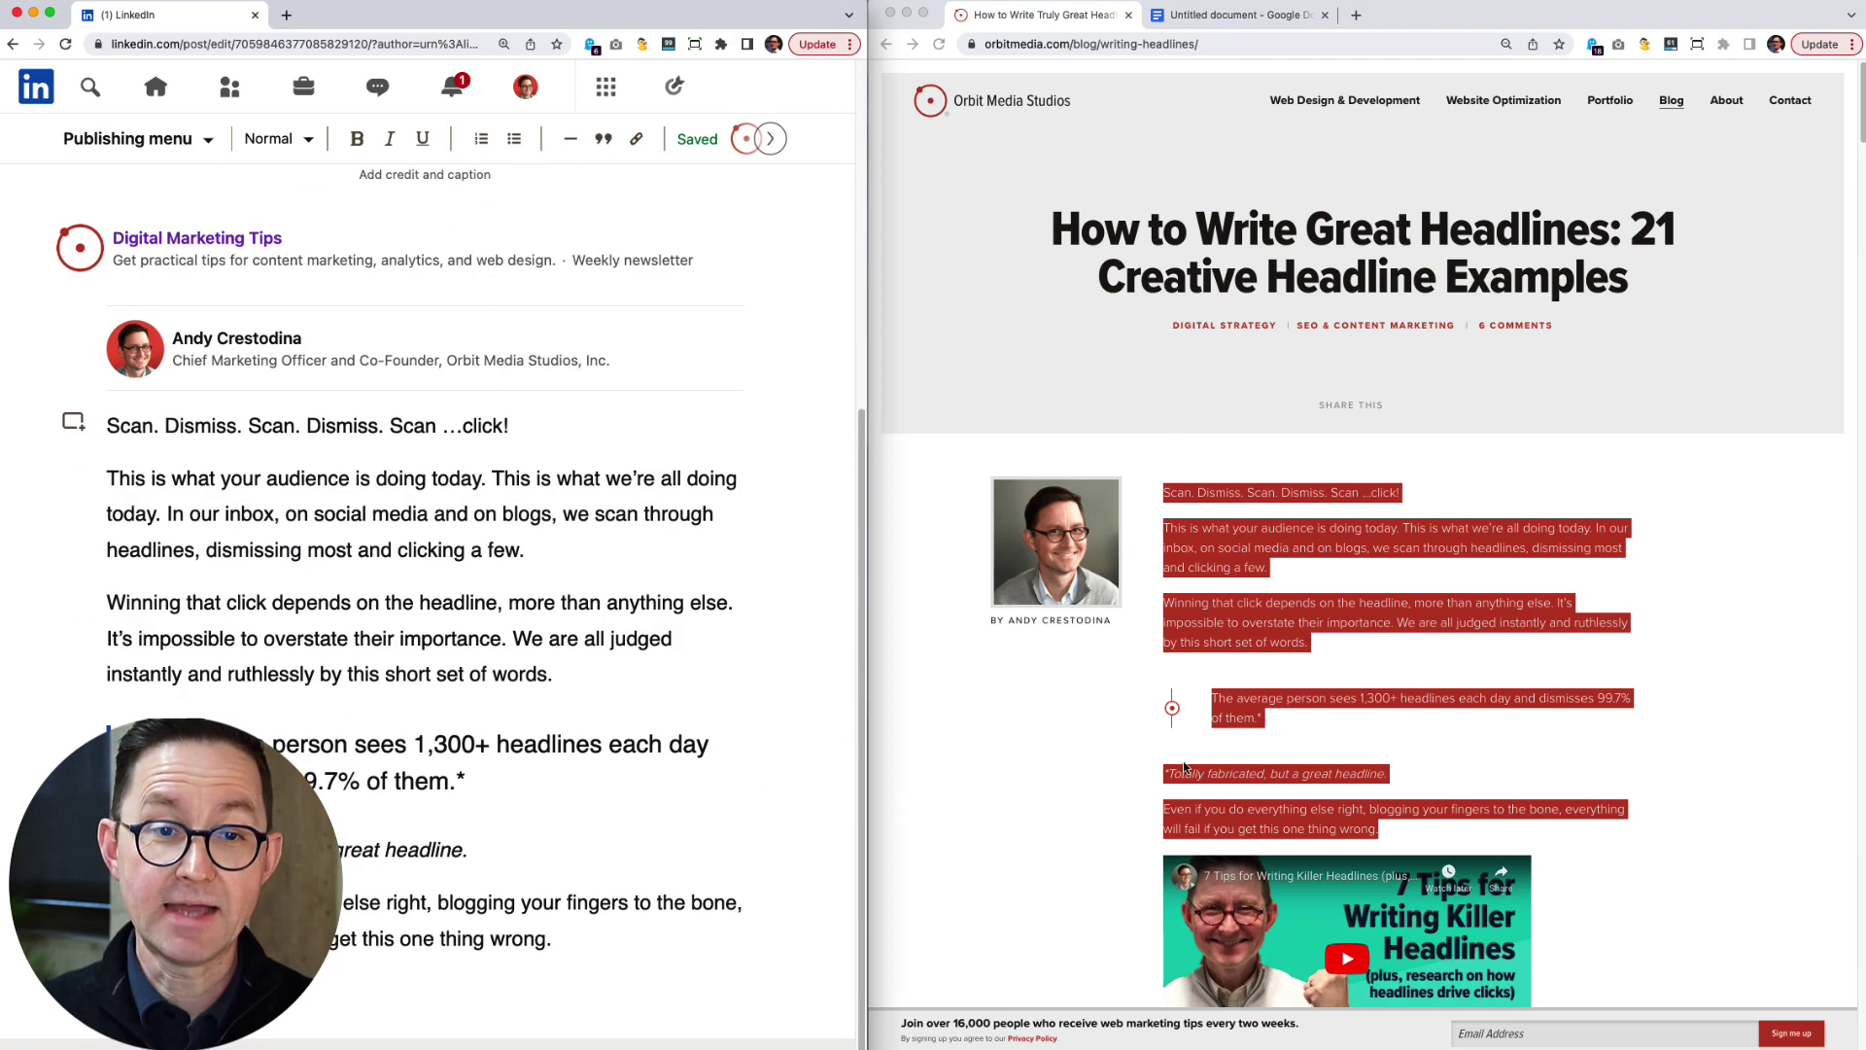
pyautogui.scroll(-5, 1361, 583)
# Embed the blog's YouTube video in the article as a video block.
pyautogui.click(73, 1022)
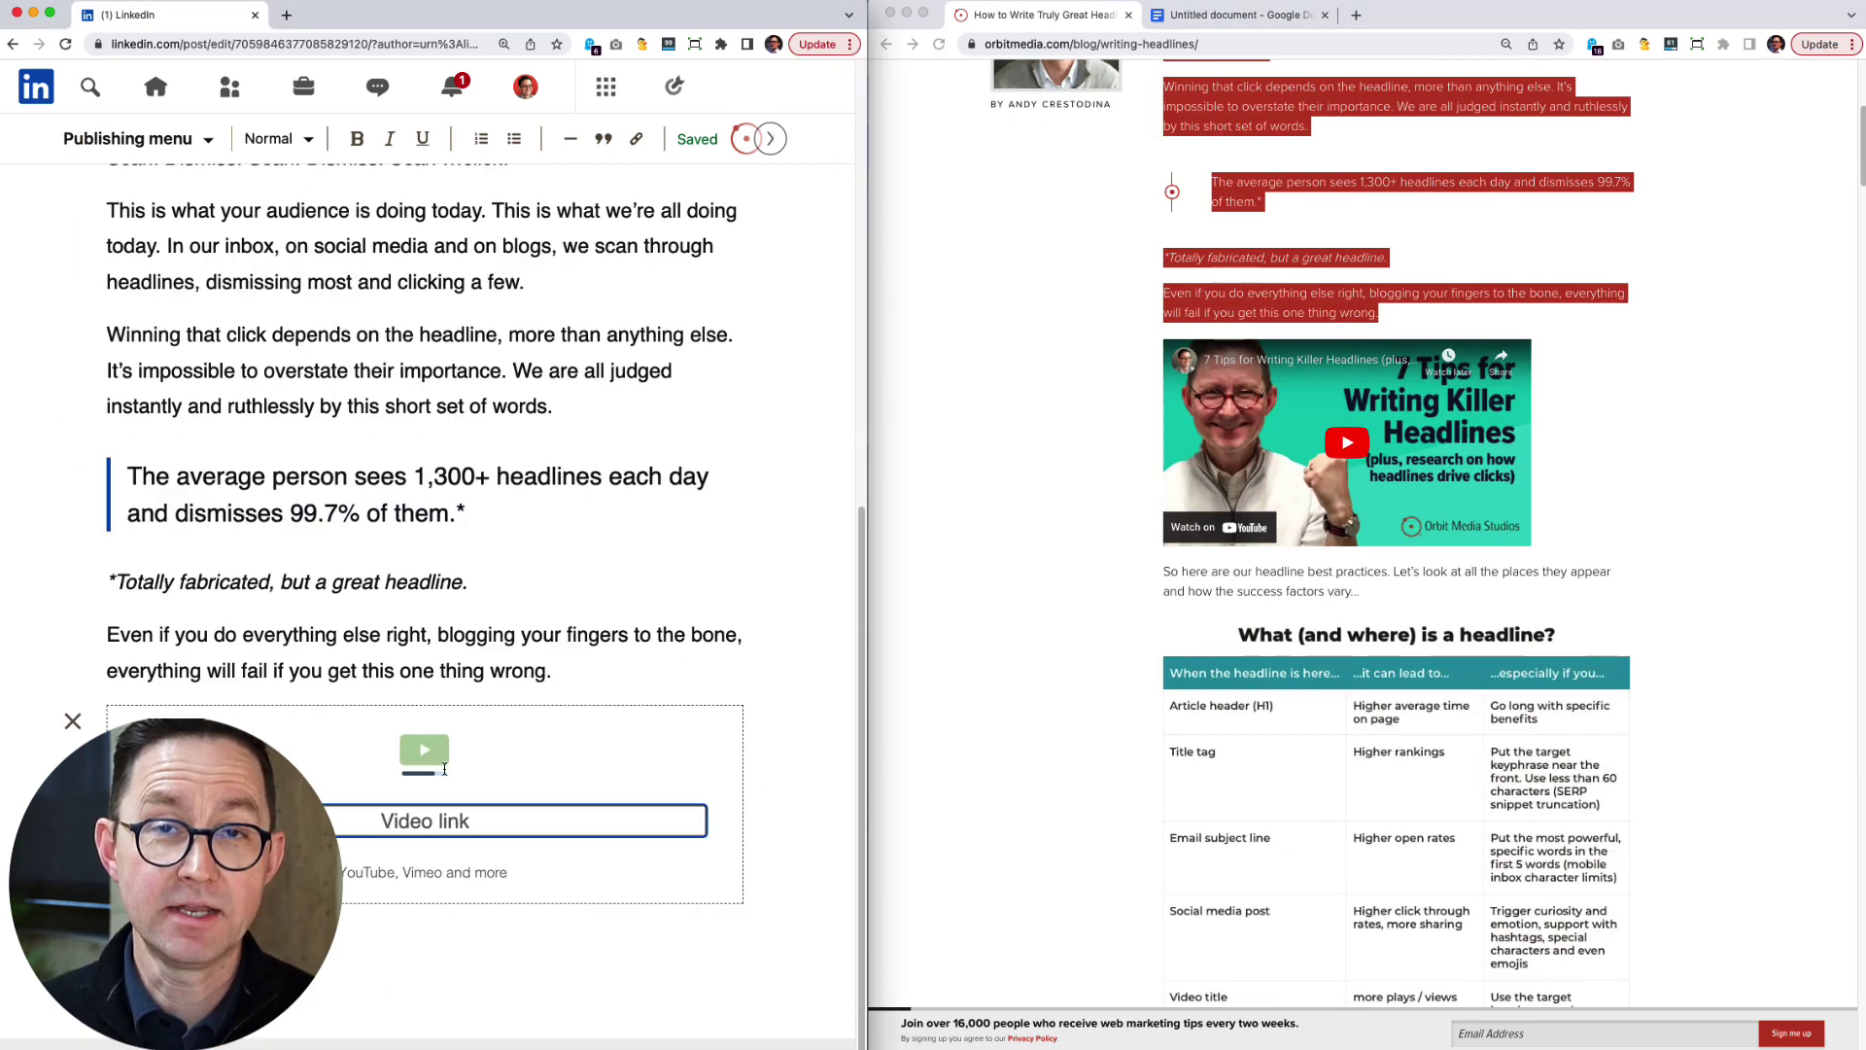
pyautogui.click(1303, 360)
pyautogui.click(1167, 44)
pyautogui.press('super+c')
pyautogui.press('super+w')
pyautogui.press('super+v')
pyautogui.press('Return')
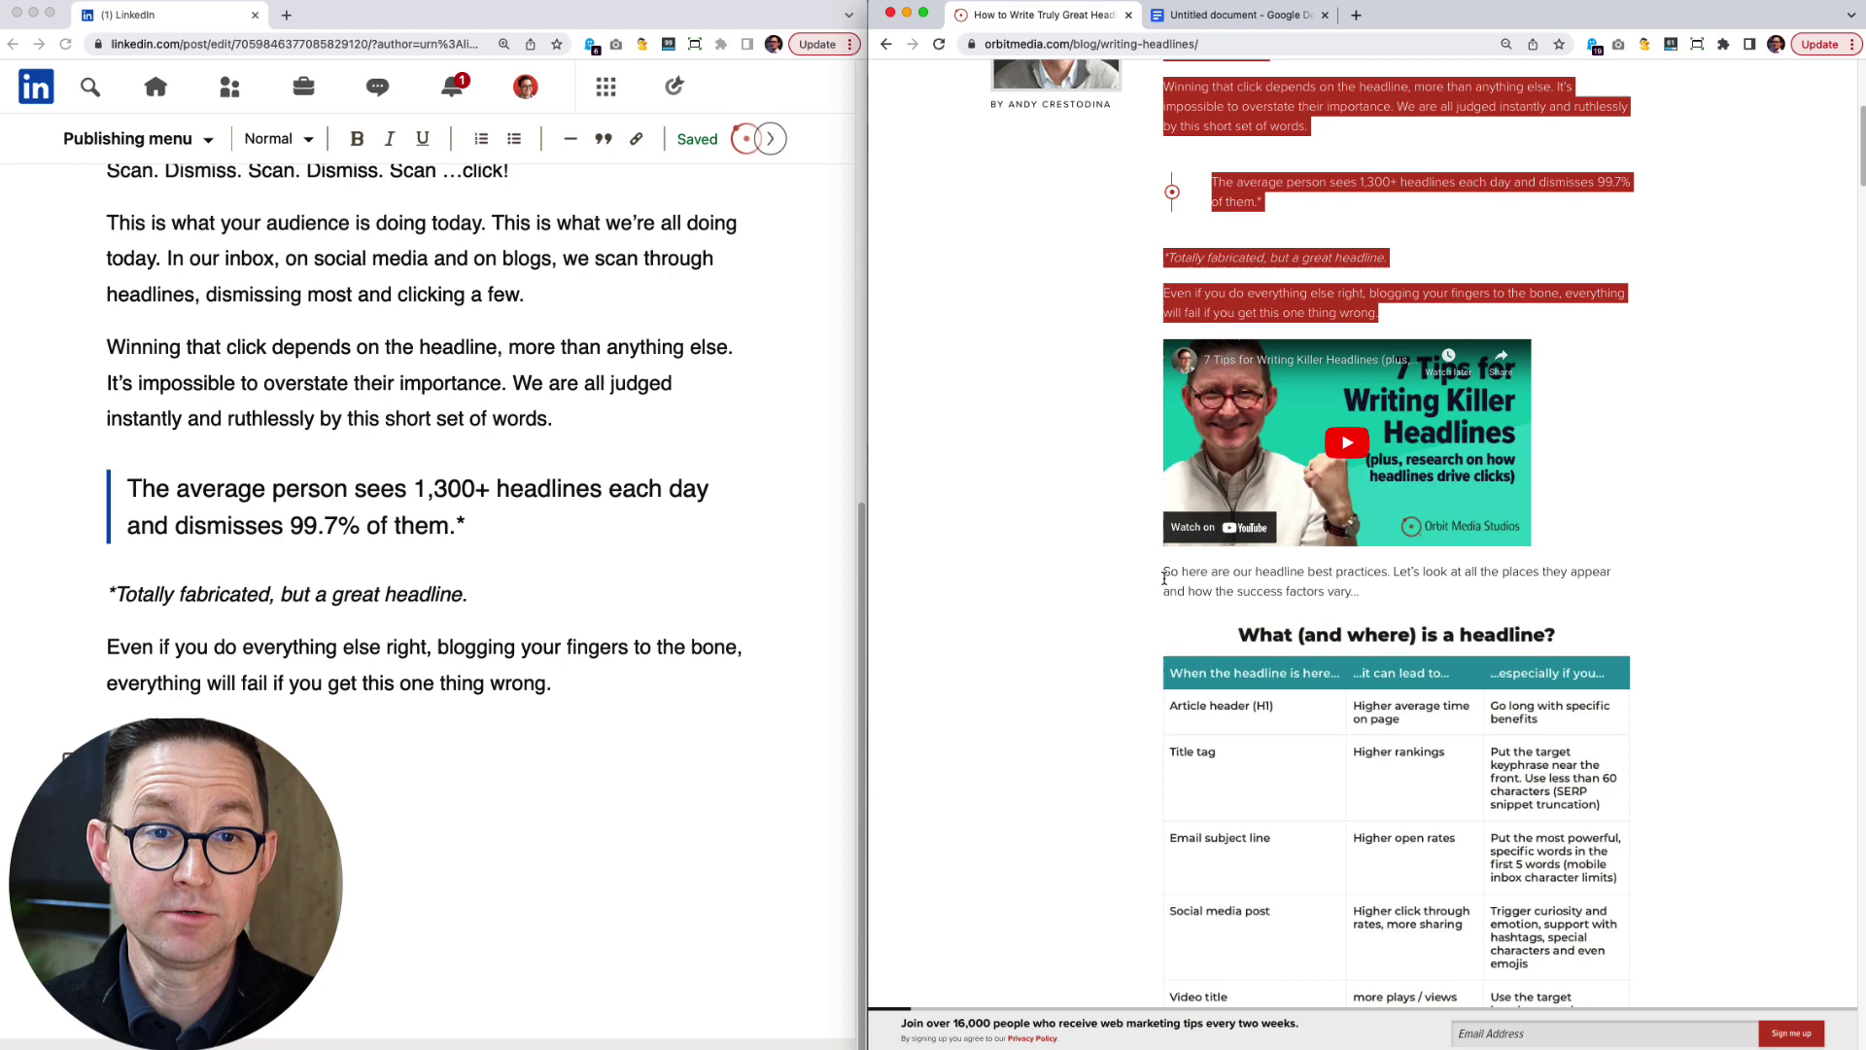
# Add the sentence introducing the headline table, followed by the table image.
pyautogui.moveTo(1163, 572); pyautogui.dragTo(1360, 592)
pyautogui.press('super+c')
pyautogui.press('super+grave')
pyautogui.press('super+v')
pyautogui.moveTo(1354, 785); pyautogui.dragTo(625, 942)
# Copy the following blog paragraphs into the article.
pyautogui.scroll(-7, 1361, 584)
pyautogui.moveTo(1163, 427); pyautogui.dragTo(1430, 736)
pyautogui.press('super+c')
pyautogui.press('super+grave')
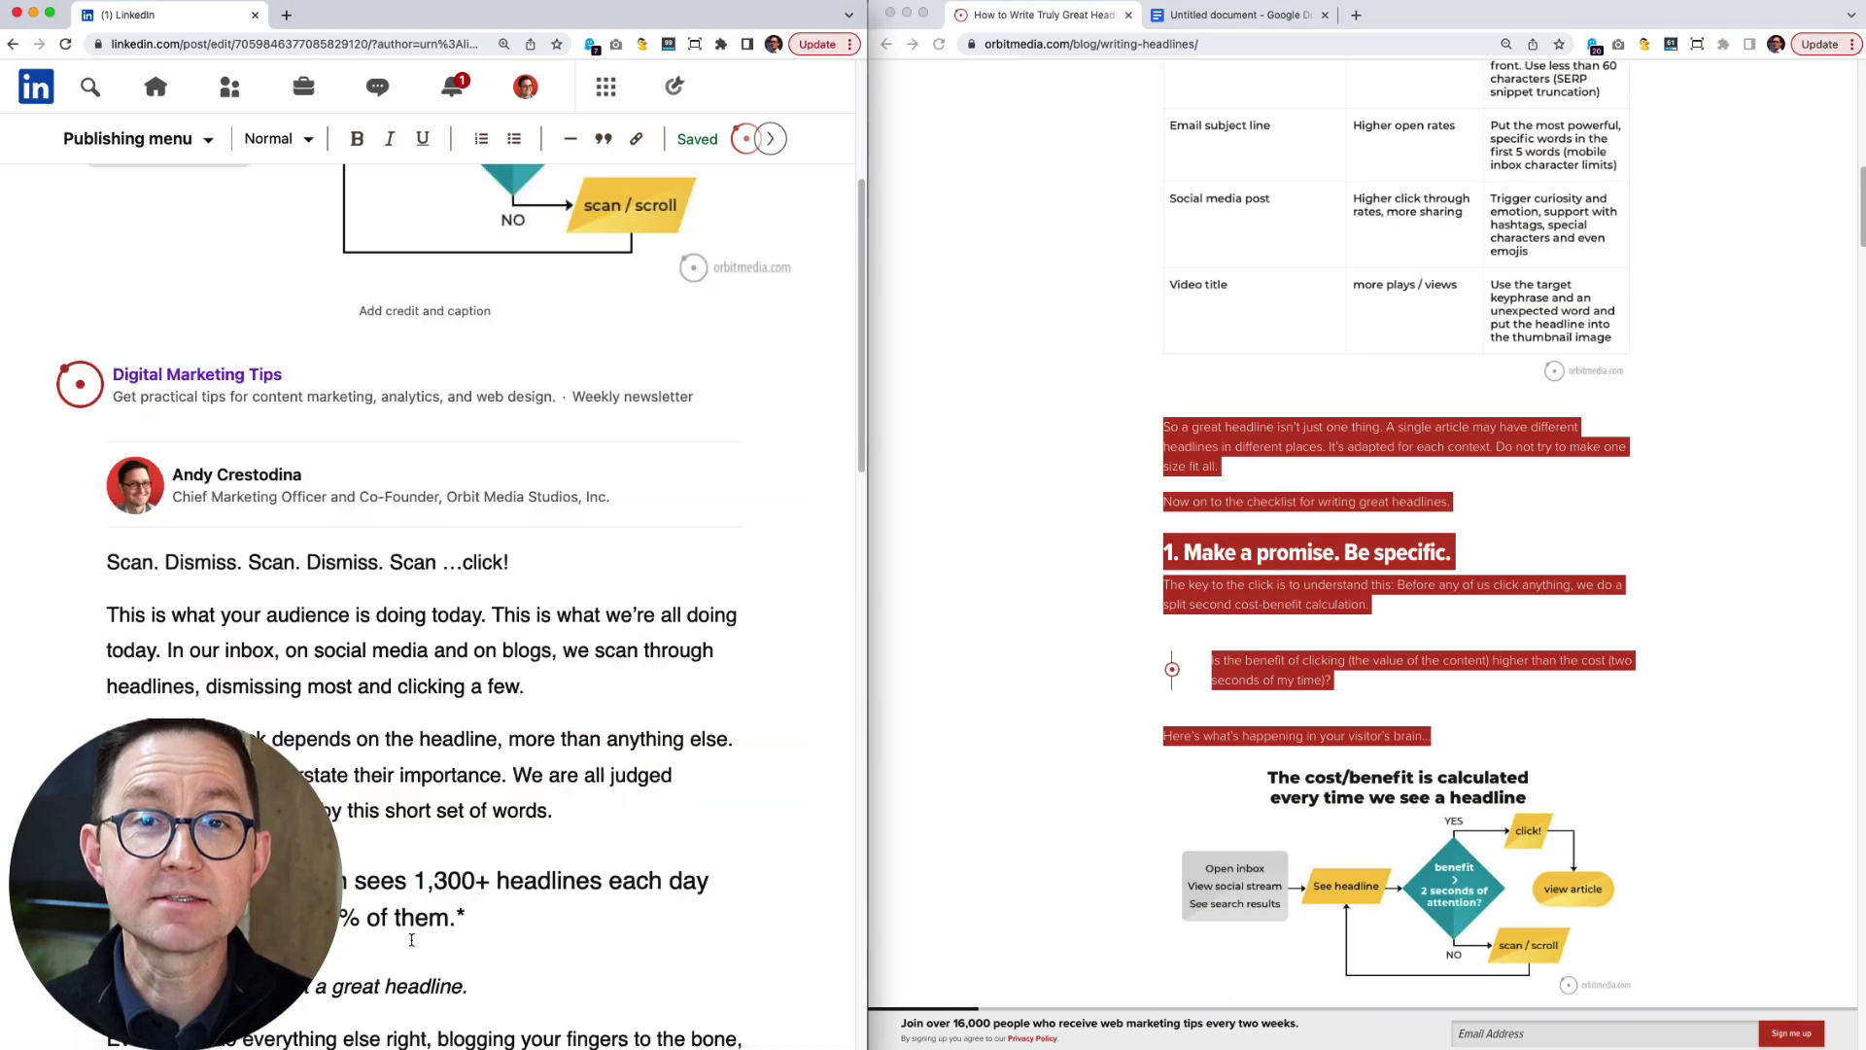
pyautogui.press('super+v')
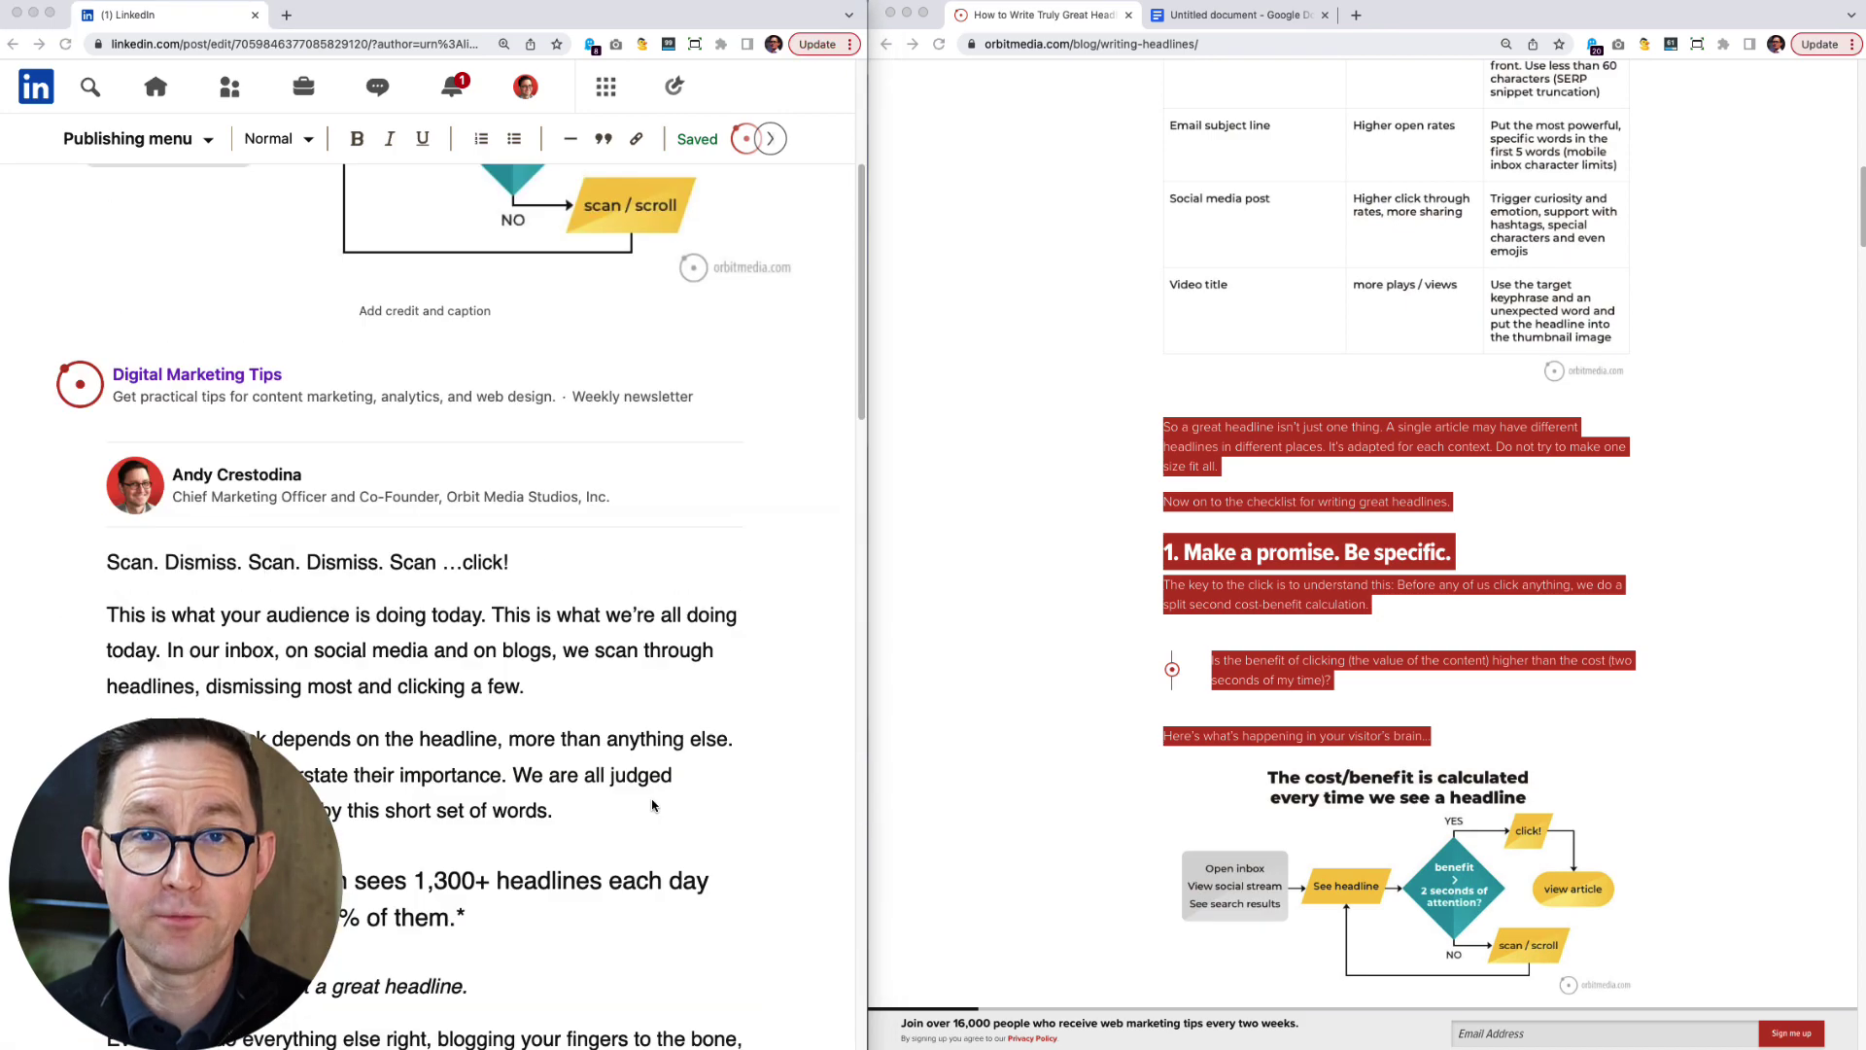
# Copy the next blog paragraphs and the first two expert quotes with headshots into the article.
pyautogui.scroll(-8, 1361, 583)
pyautogui.moveTo(1163, 239); pyautogui.dragTo(1445, 425)
pyautogui.press('super+c')
pyautogui.press('super+grave')
pyautogui.press('super+v')
pyautogui.moveTo(1326, 560); pyautogui.dragTo(1269, 532)
pyautogui.press('super+c')
pyautogui.press('super+grave')
pyautogui.press('super+v')
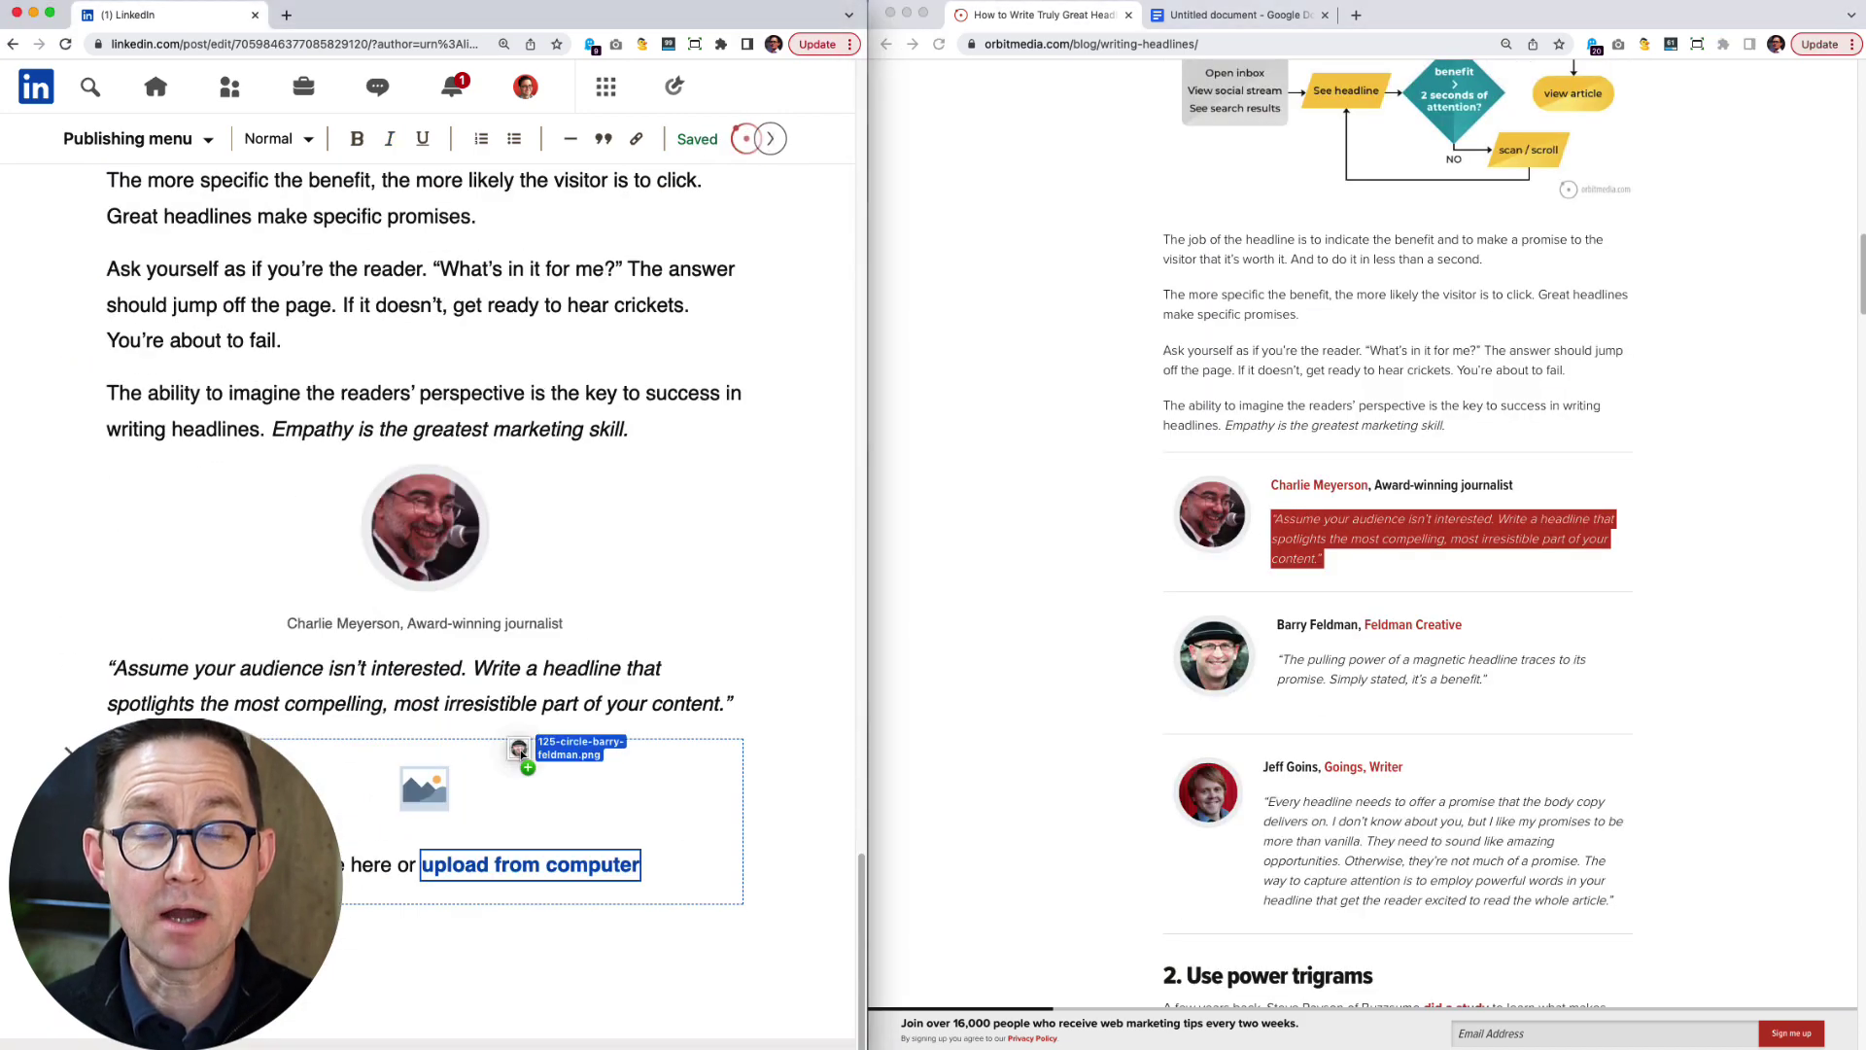
pyautogui.moveTo(1487, 679); pyautogui.dragTo(1277, 659)
pyautogui.press('super+c')
pyautogui.press('super+grave')
pyautogui.press('super+v')
# Add the third expert quote and the power trigrams section with its chart explanation.
pyautogui.scroll(-5, 1361, 583)
pyautogui.moveTo(1262, 281); pyautogui.dragTo(1403, 281)
pyautogui.press('super+c')
pyautogui.press('super+grave')
pyautogui.press('super+v')
pyautogui.press('super+grave')
pyautogui.moveTo(1163, 483); pyautogui.dragTo(1374, 672)
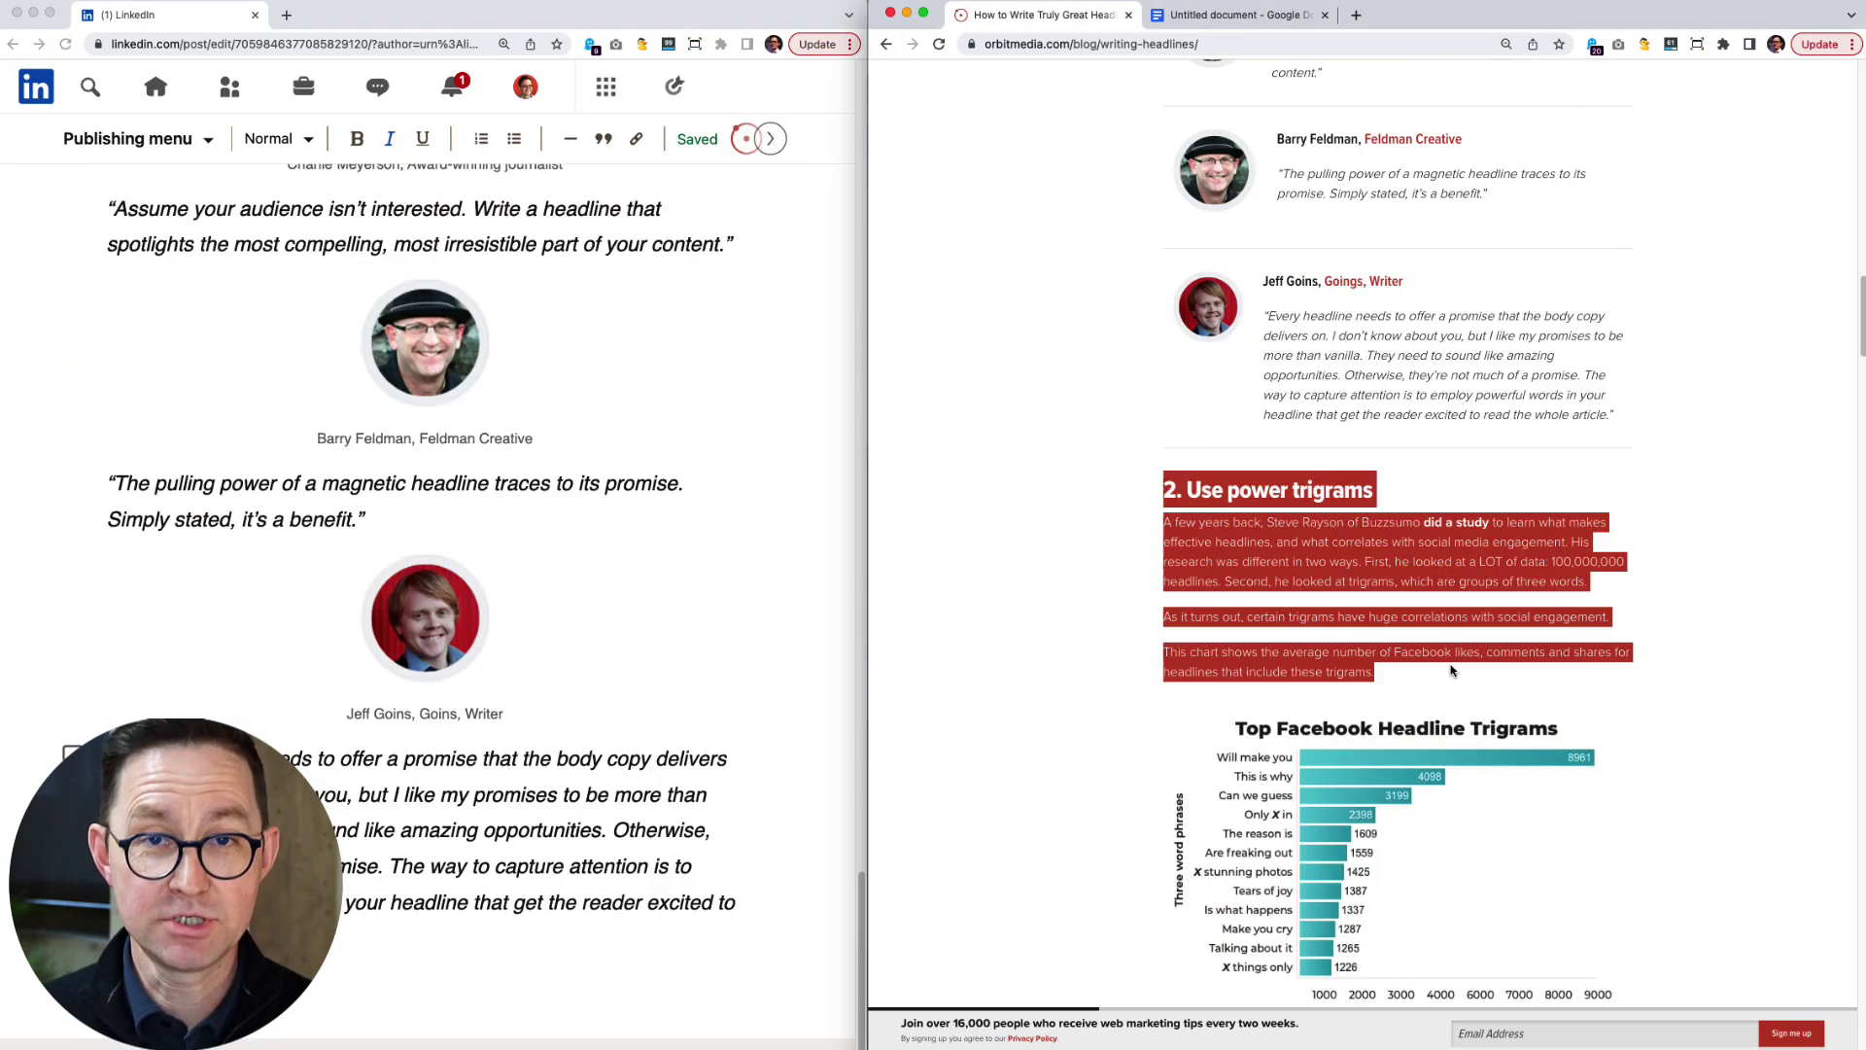
pyautogui.press('super+c')
# Add the trigrams table, the no-clickbait warning paragraph and the next expert's credit line.
pyautogui.press('super+grave')
pyautogui.press('super+v')
pyautogui.press('super+grave')
pyautogui.scroll(-8, 1361, 583)
pyautogui.moveTo(1164, 321); pyautogui.dragTo(1381, 340)
pyautogui.press('super+c')
pyautogui.press('super+grave')
pyautogui.press('super+v')
pyautogui.press('super+grave')
pyautogui.moveTo(1163, 700); pyautogui.dragTo(1410, 776)
pyautogui.press('super+c')
# Add the next expert quote and the Use numbers section with its statistics image.
pyautogui.press('super+grave')
pyautogui.press('super+v')
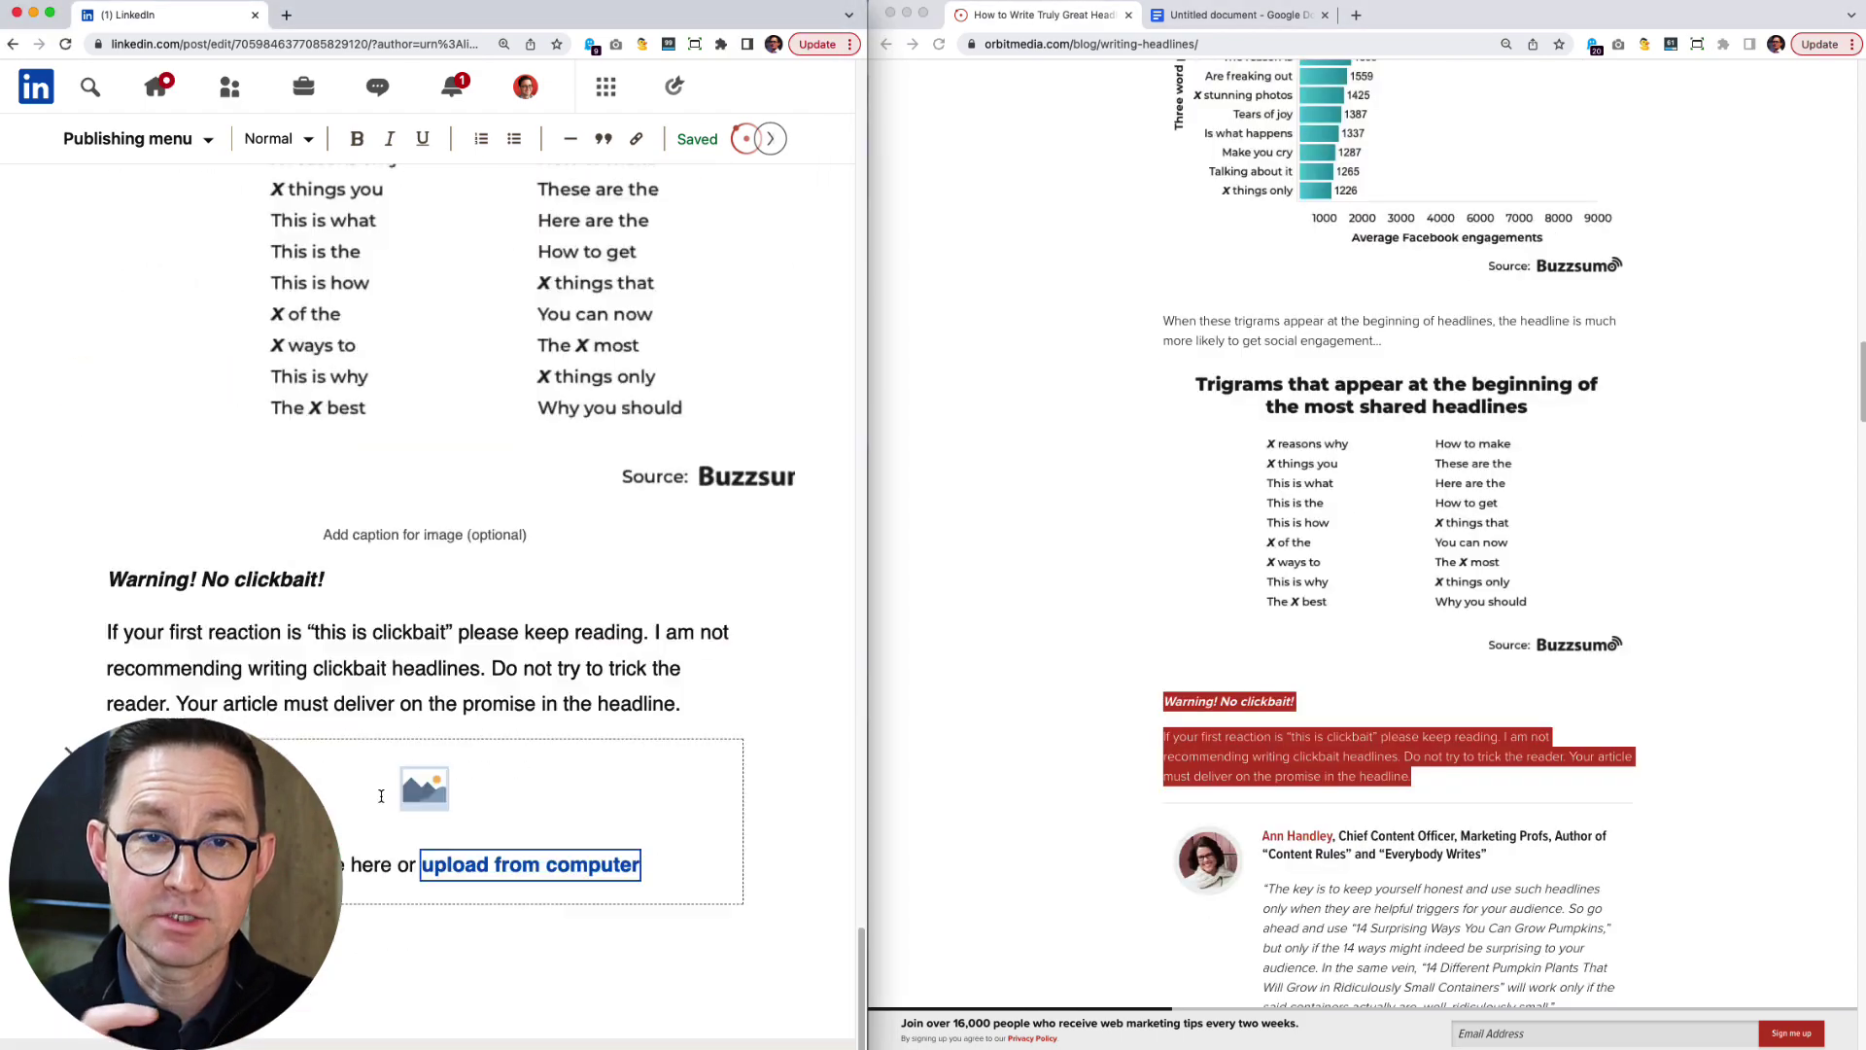
pyautogui.press('super+grave')
pyautogui.moveTo(1263, 835); pyautogui.dragTo(1487, 854)
pyautogui.press('super+c')
# Add the following expert's quote and the Headline examples list.
pyautogui.press('super+grave')
pyautogui.press('super+v')
pyautogui.press('super+grave')
pyautogui.moveTo(1262, 888); pyautogui.dragTo(1665, 966)
pyautogui.press('super+c')
pyautogui.press('super+grave')
pyautogui.press('super+v')
pyautogui.press('super+grave')
pyautogui.press('super+c')
pyautogui.press('super+grave')
pyautogui.press('super+v')
pyautogui.press('super+grave')
pyautogui.moveTo(1167, 136); pyautogui.dragTo(1399, 550)
pyautogui.press('super+c')
pyautogui.press('super+grave')
pyautogui.press('super+v')
# Check the quoted expert's LinkedIn profile, then add that expert's credit line and quote.
pyautogui.press('super+grave')
pyautogui.moveTo(1562, 662); pyautogui.dragTo(1264, 583)
pyautogui.press('super+c')
pyautogui.press('super+grave')
pyautogui.press('super+v')
pyautogui.press('super+grave')
pyautogui.moveTo(1163, 721); pyautogui.dragTo(1551, 914)
pyautogui.press('super+c')
pyautogui.press('super+grave')
pyautogui.press('super+v')
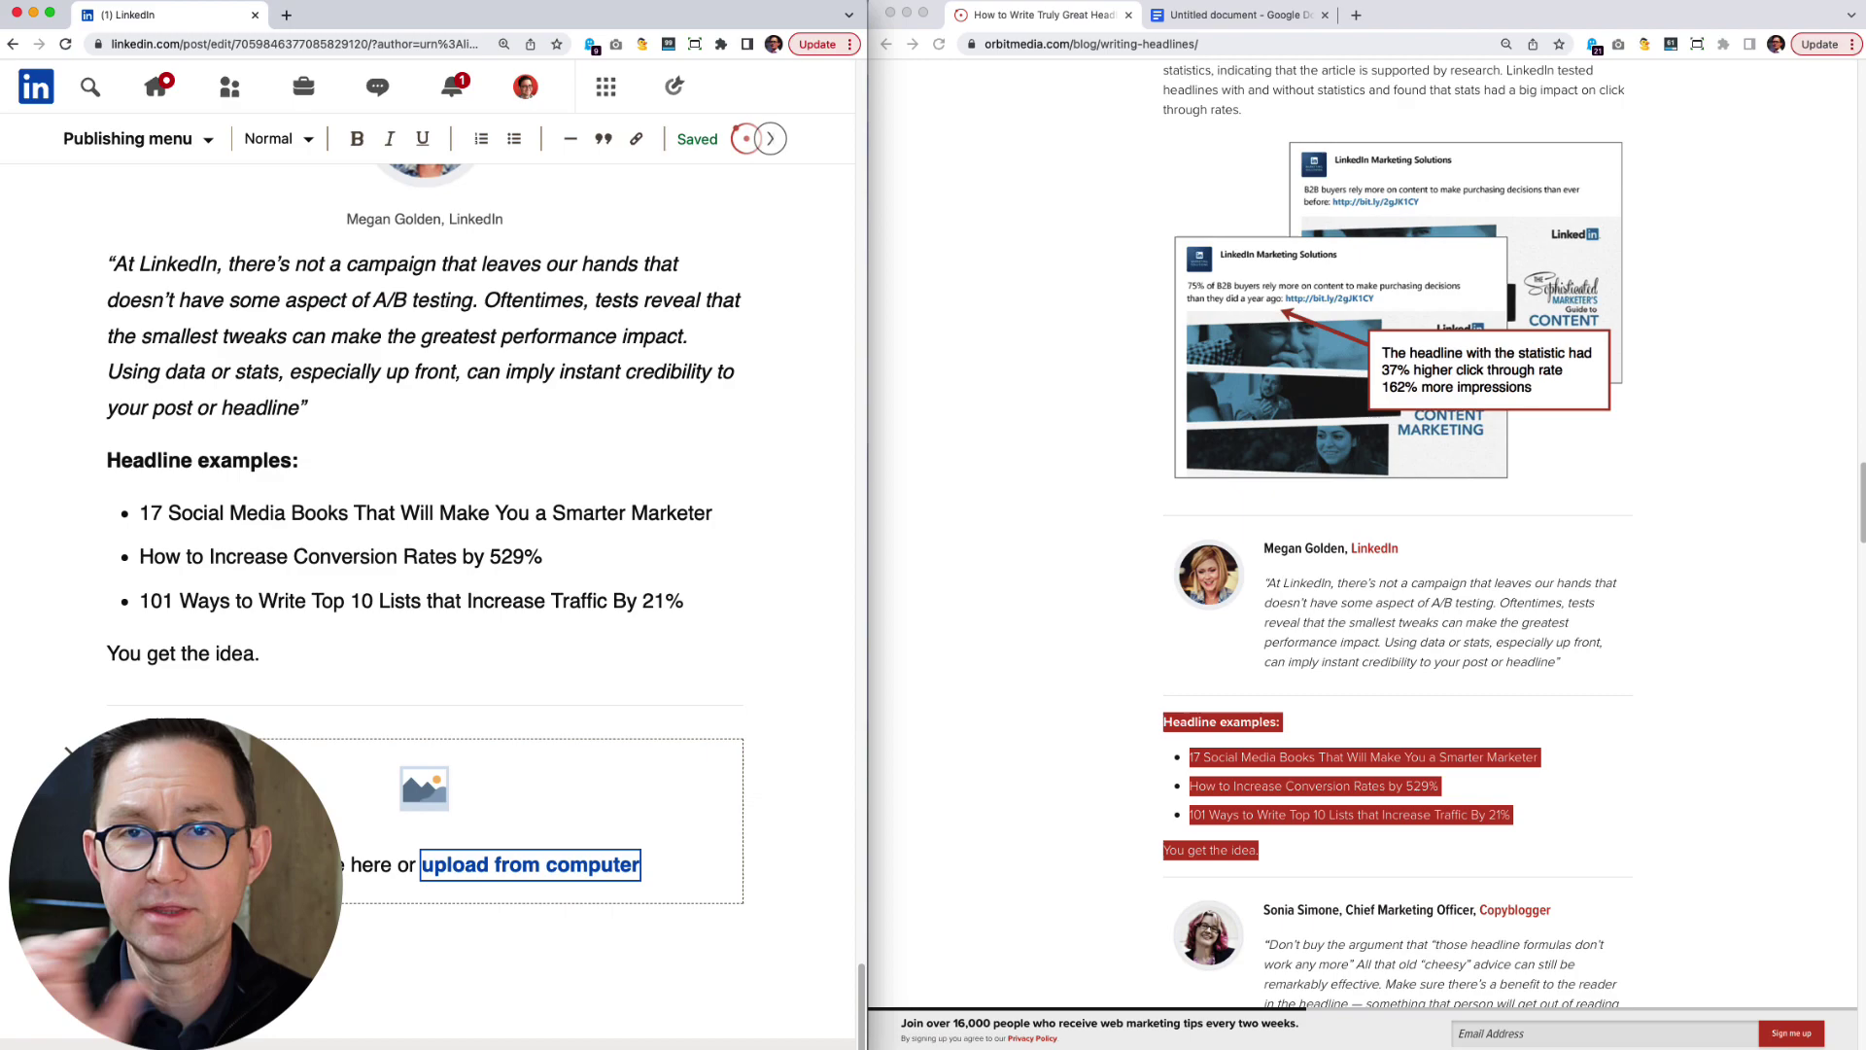
pyautogui.press('super+grave')
pyautogui.click(1208, 935)
pyautogui.press('super+grave')
pyautogui.click(1035, 15)
pyautogui.scroll(-5, 1361, 486)
pyautogui.moveTo(1491, 627); pyautogui.dragTo(1307, 780)
pyautogui.press('super+c')
# Add the tip 5 section, the subscriber paragraph and the next expert quote.
pyautogui.press('super+grave')
pyautogui.press('super+v')
pyautogui.press('super+grave')
pyautogui.press('super+c')
pyautogui.press('super+grave')
pyautogui.press('super+v')
pyautogui.press('super+grave')
pyautogui.scroll(-7, 1361, 583)
pyautogui.moveTo(1163, 166); pyautogui.dragTo(1517, 379)
pyautogui.press('super+c')
pyautogui.press('super+grave')
pyautogui.press('super+v')
pyautogui.press('super+grave')
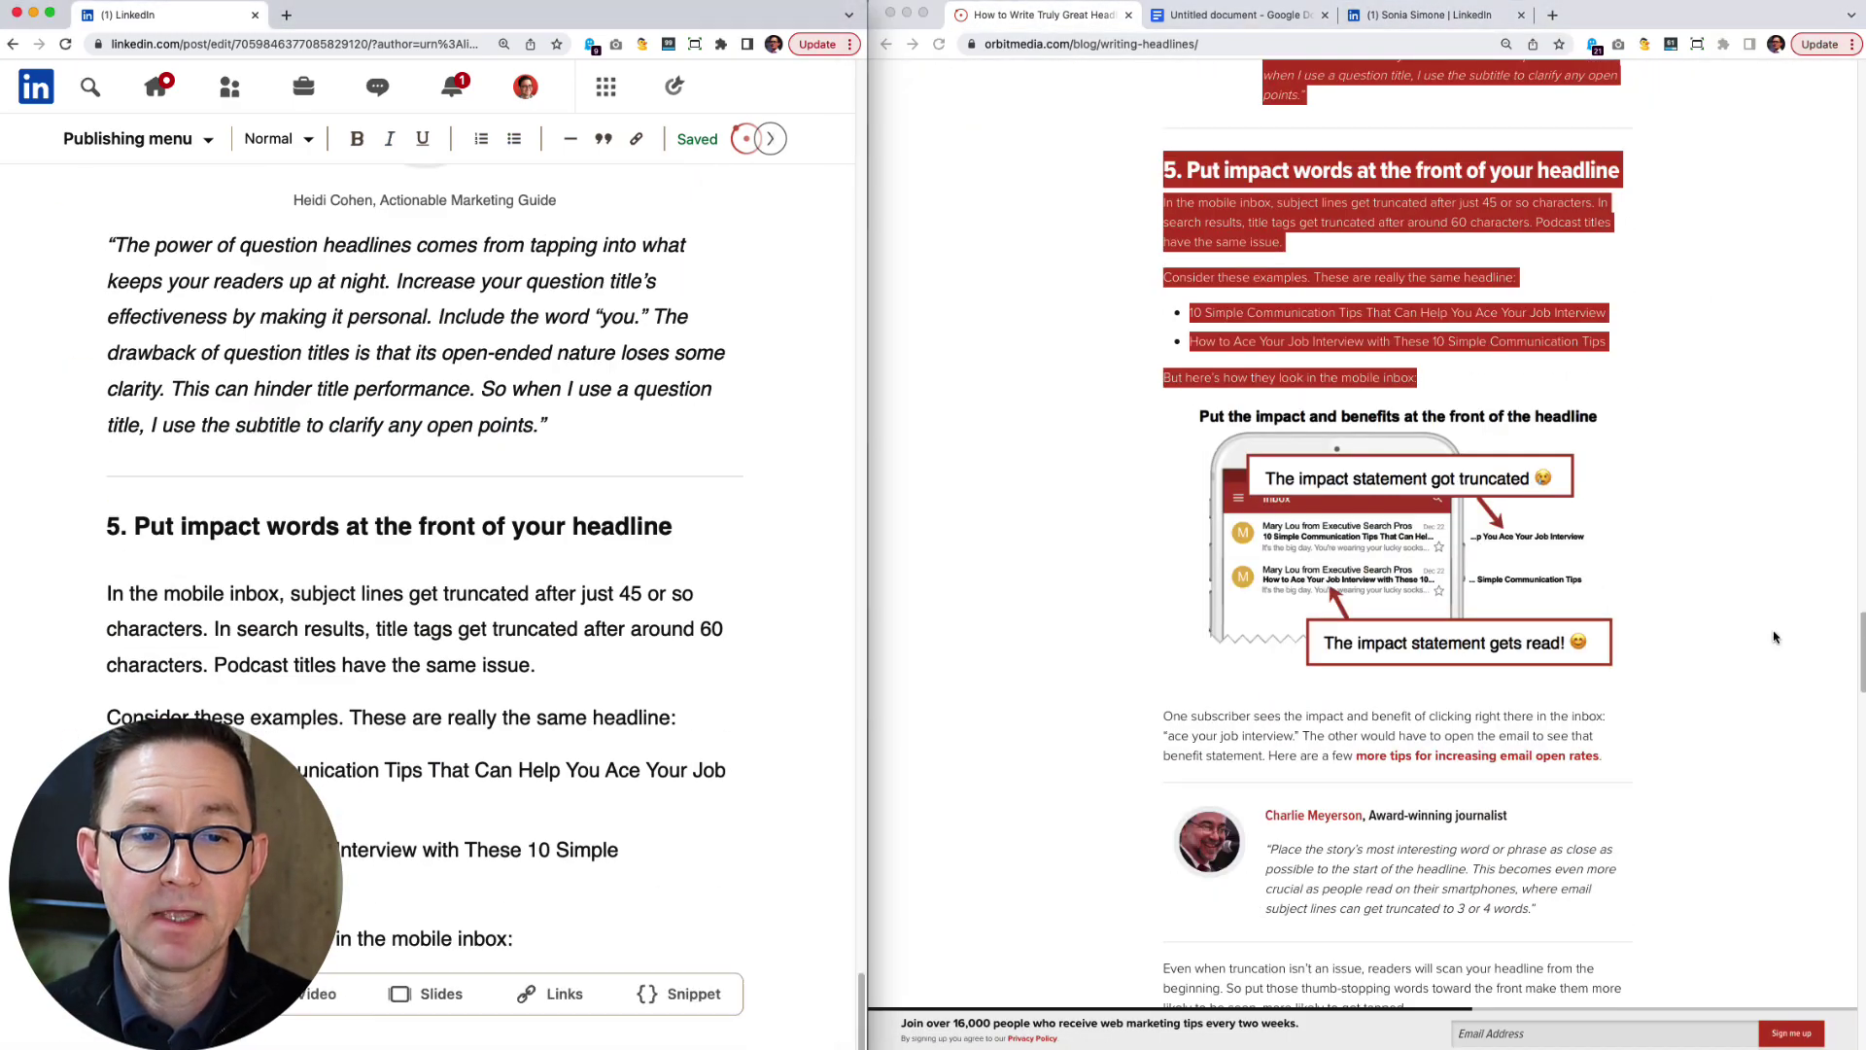
pyautogui.moveTo(1163, 715); pyautogui.dragTo(1601, 758)
pyautogui.press('super+c')
# Add the tip 6 section with its headline-length chart and the Put the keyword first section.
pyautogui.press('super+grave')
pyautogui.press('super+v')
pyautogui.press('super+grave')
pyautogui.scroll(-3, 1360, 583)
pyautogui.moveTo(1263, 520); pyautogui.dragTo(1536, 613)
pyautogui.press('super+c')
pyautogui.press('super+grave')
pyautogui.press('super+v')
pyautogui.press('super+grave')
pyautogui.moveTo(1164, 97); pyautogui.dragTo(1623, 388)
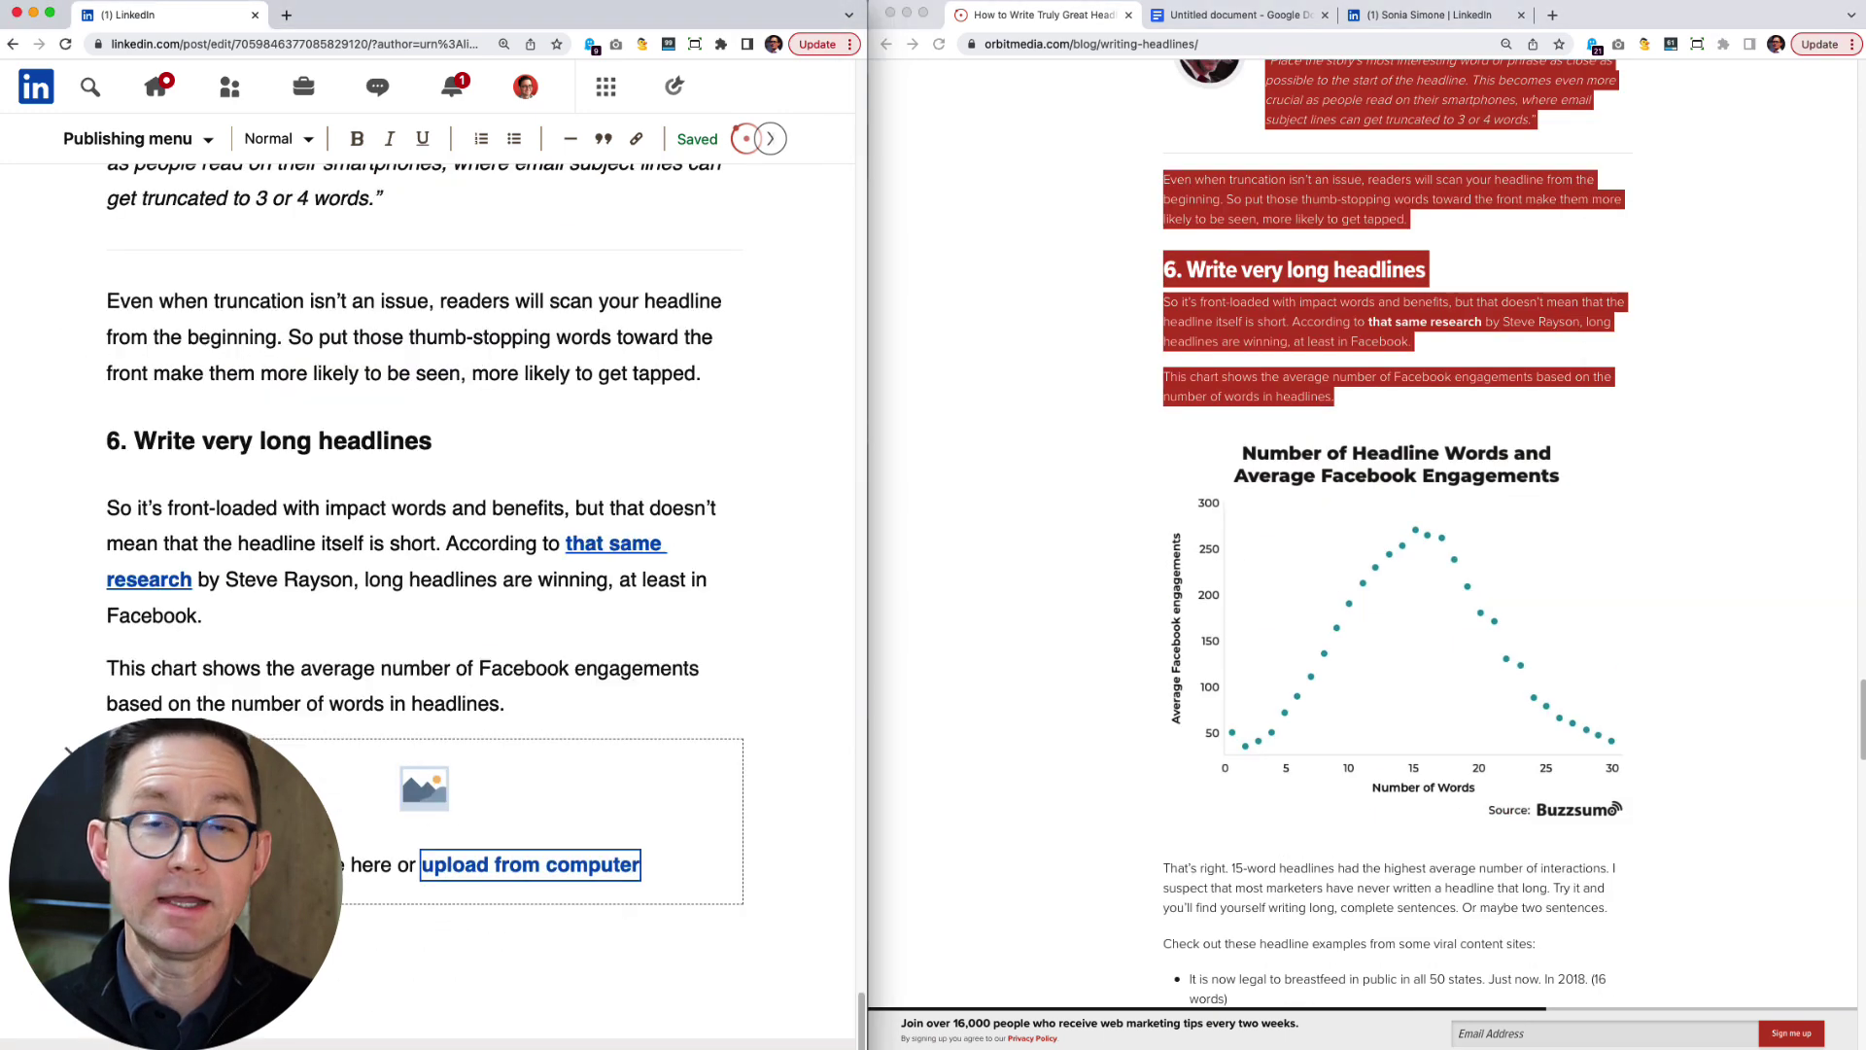
pyautogui.press('super+c')
pyautogui.press('super+grave')
pyautogui.press('super+v')
pyautogui.press('super+grave')
pyautogui.scroll(-10, 1361, 583)
pyautogui.moveTo(1163, 261); pyautogui.dragTo(1492, 307)
pyautogui.press('super+c')
pyautogui.press('super+grave')
pyautogui.press('super+v')
# Write the final-tip line pointing readers to the original article on the Orbit Media blog.
pyautogui.write('For this final tip, head over to the original article on the Orbit Media bl')
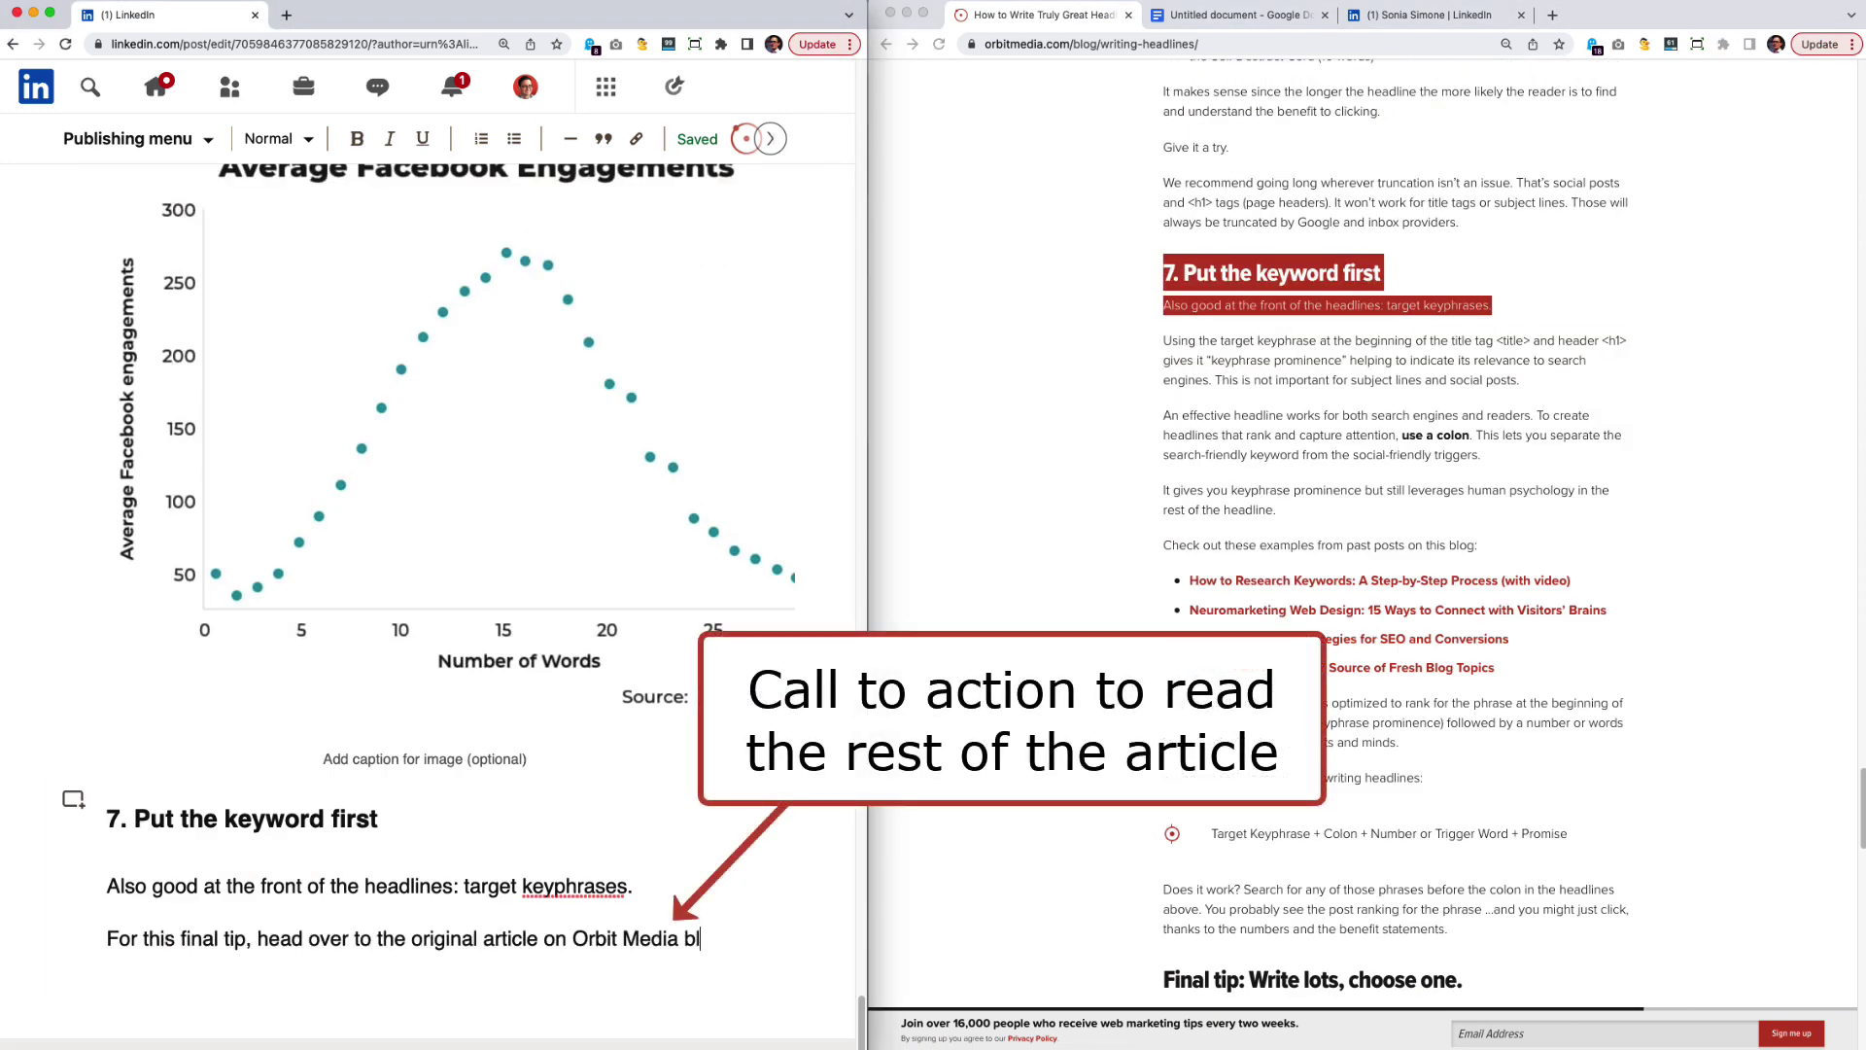
pyautogui.write('og')
pyautogui.click(573, 938)
pyautogui.write('the')
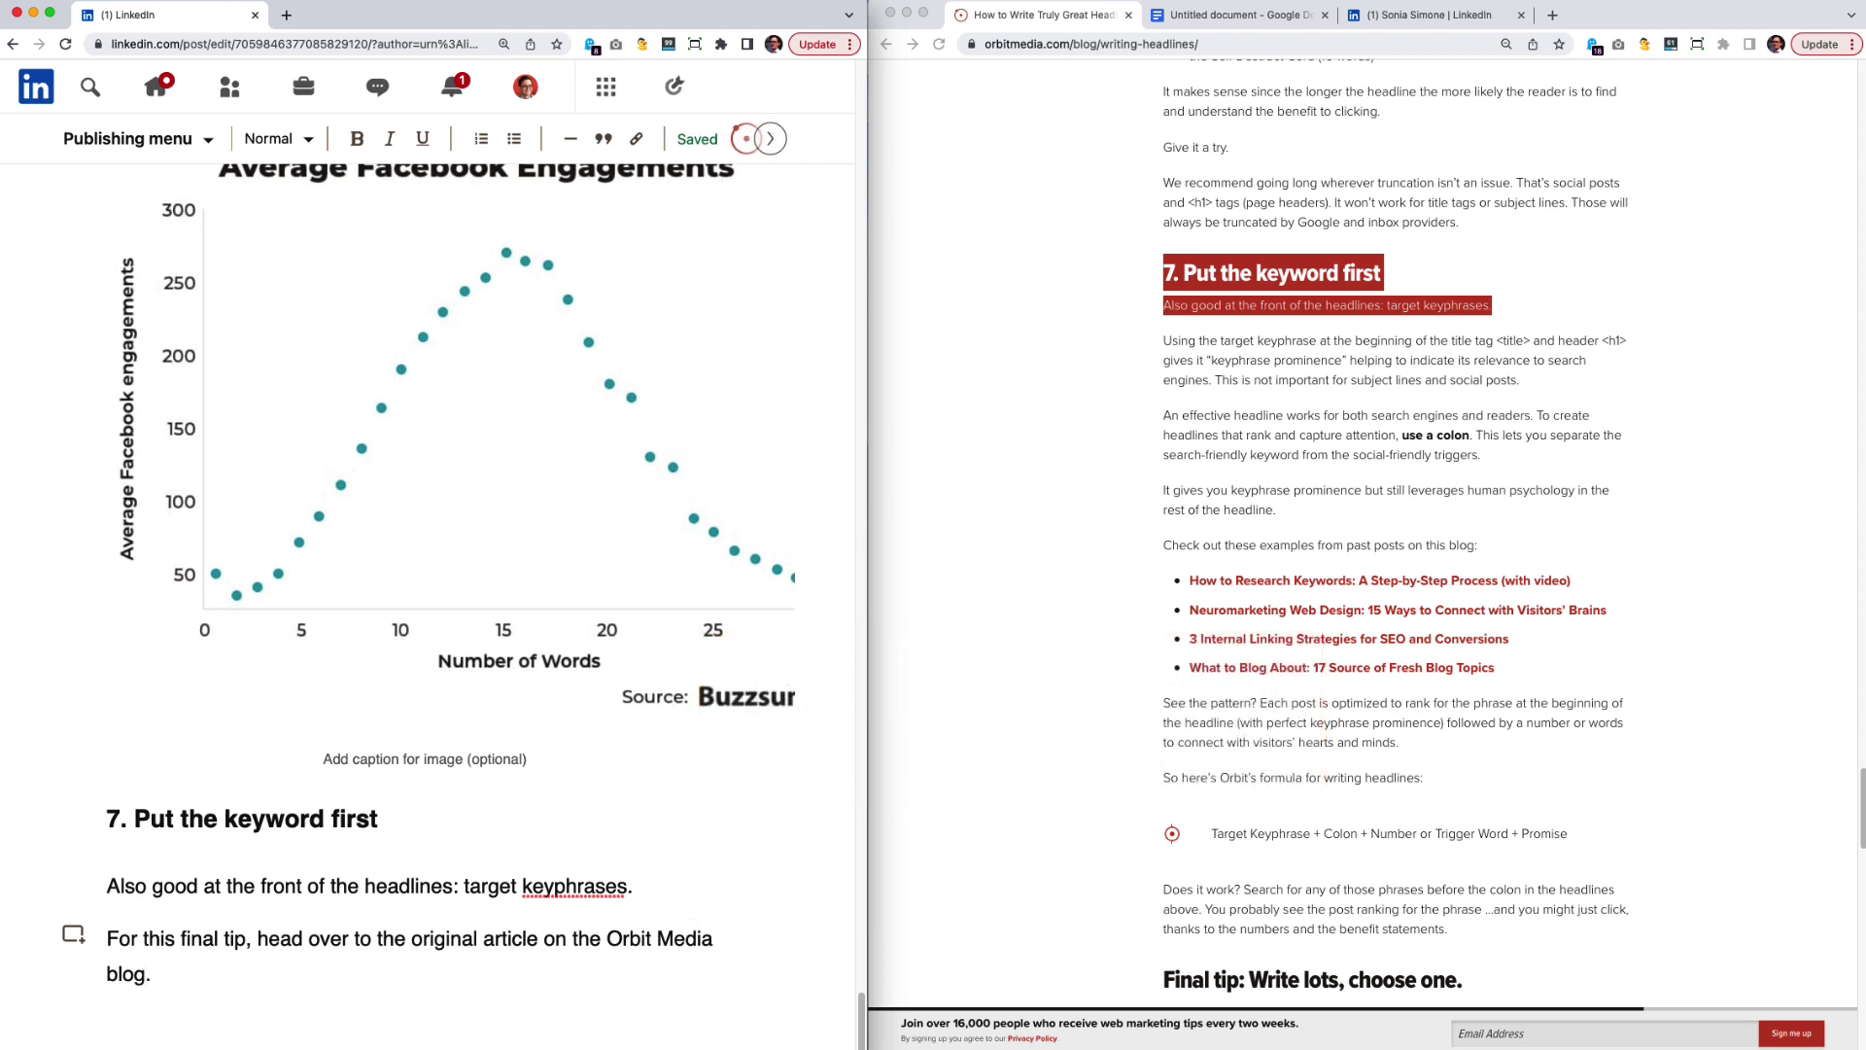
# Build and copy a campaign URL for the blog post: source linkedin-pulse, medium social, name headlines.
pyautogui.click(1140, 49)
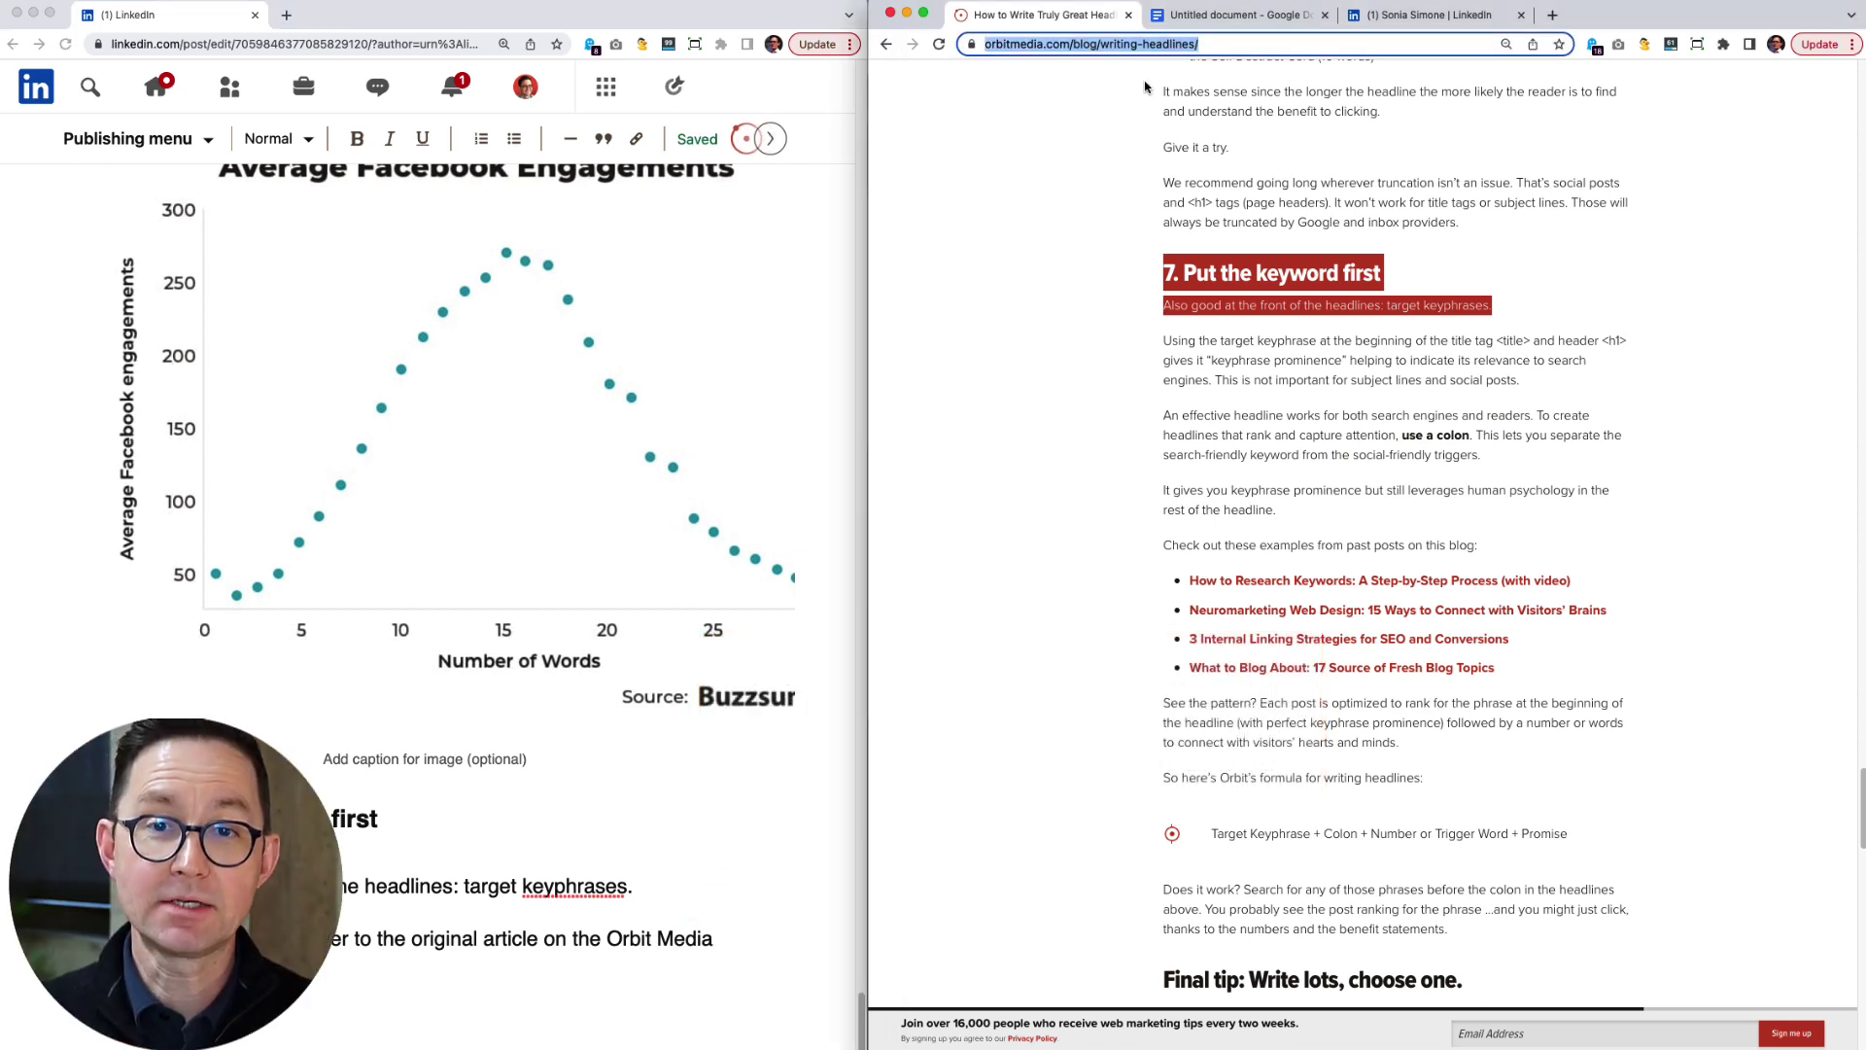
pyautogui.click(1553, 15)
pyautogui.write('campaign url builder')
pyautogui.press('Return')
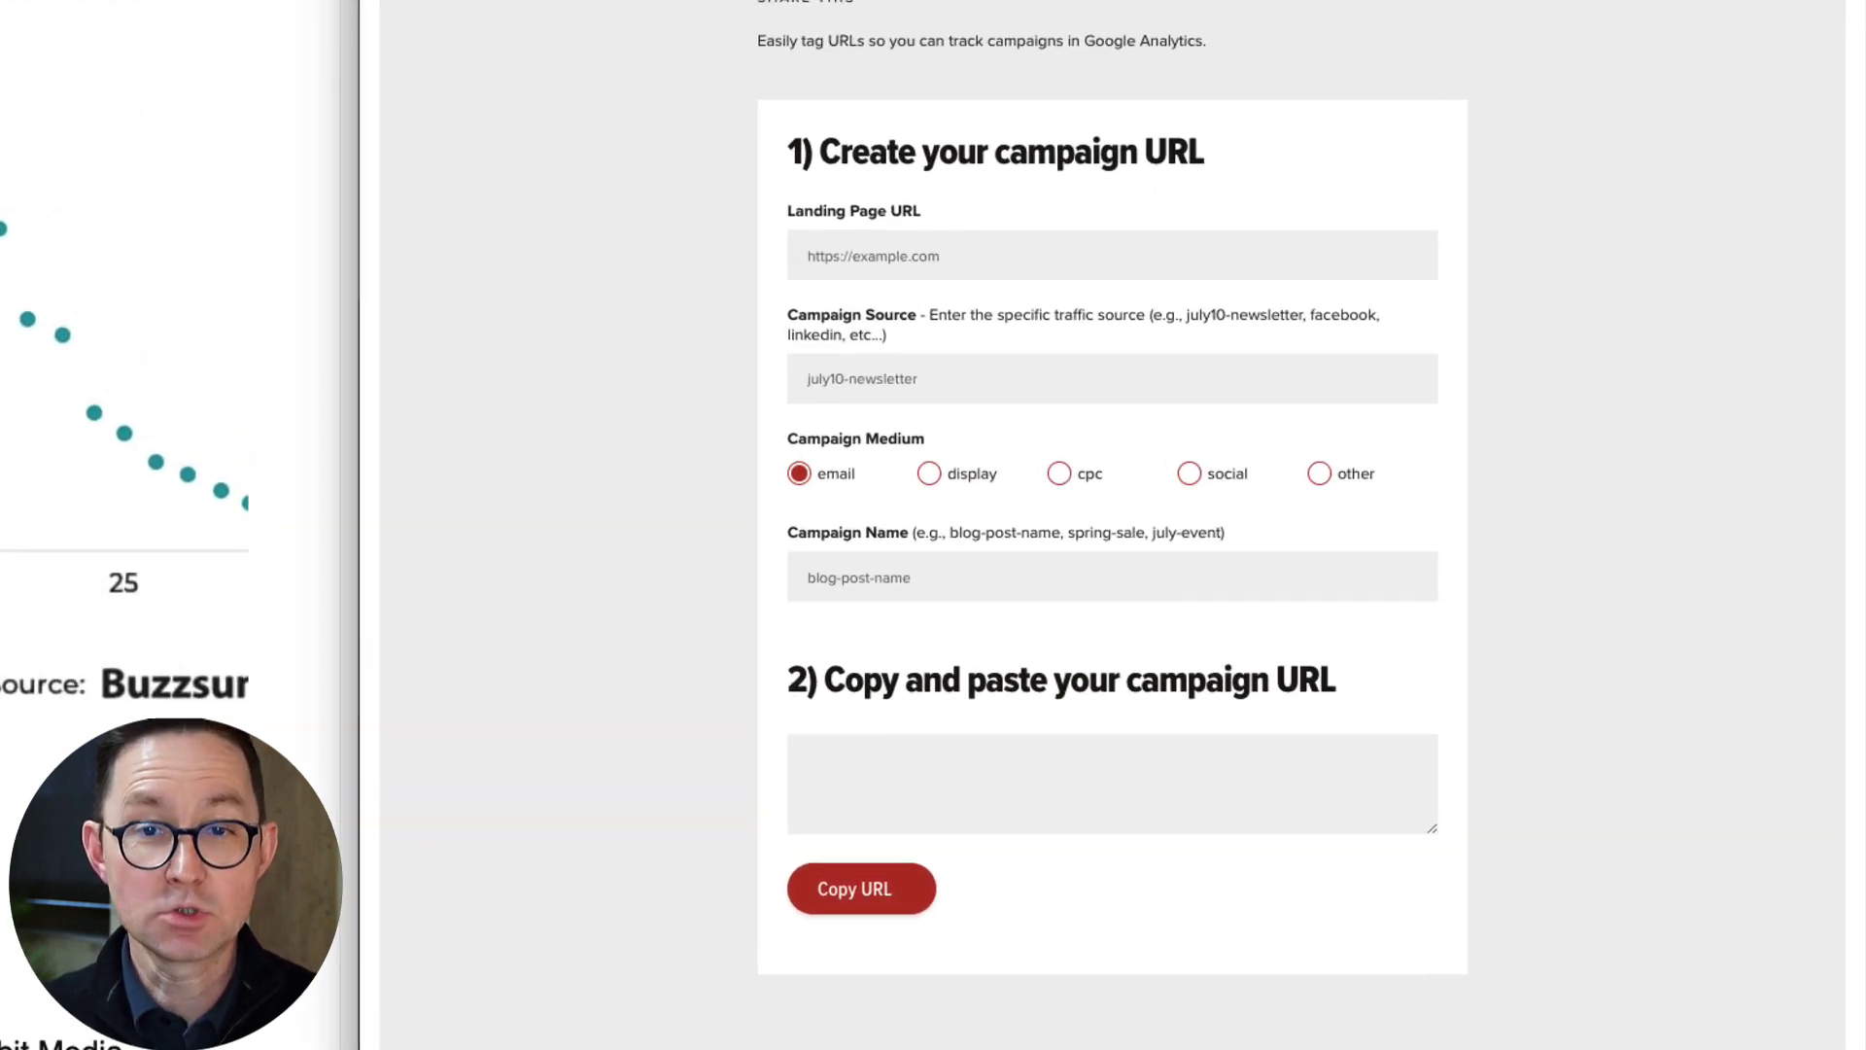
pyautogui.click(1195, 372)
pyautogui.hotkey('ctrl', 'v')
pyautogui.click(1173, 473)
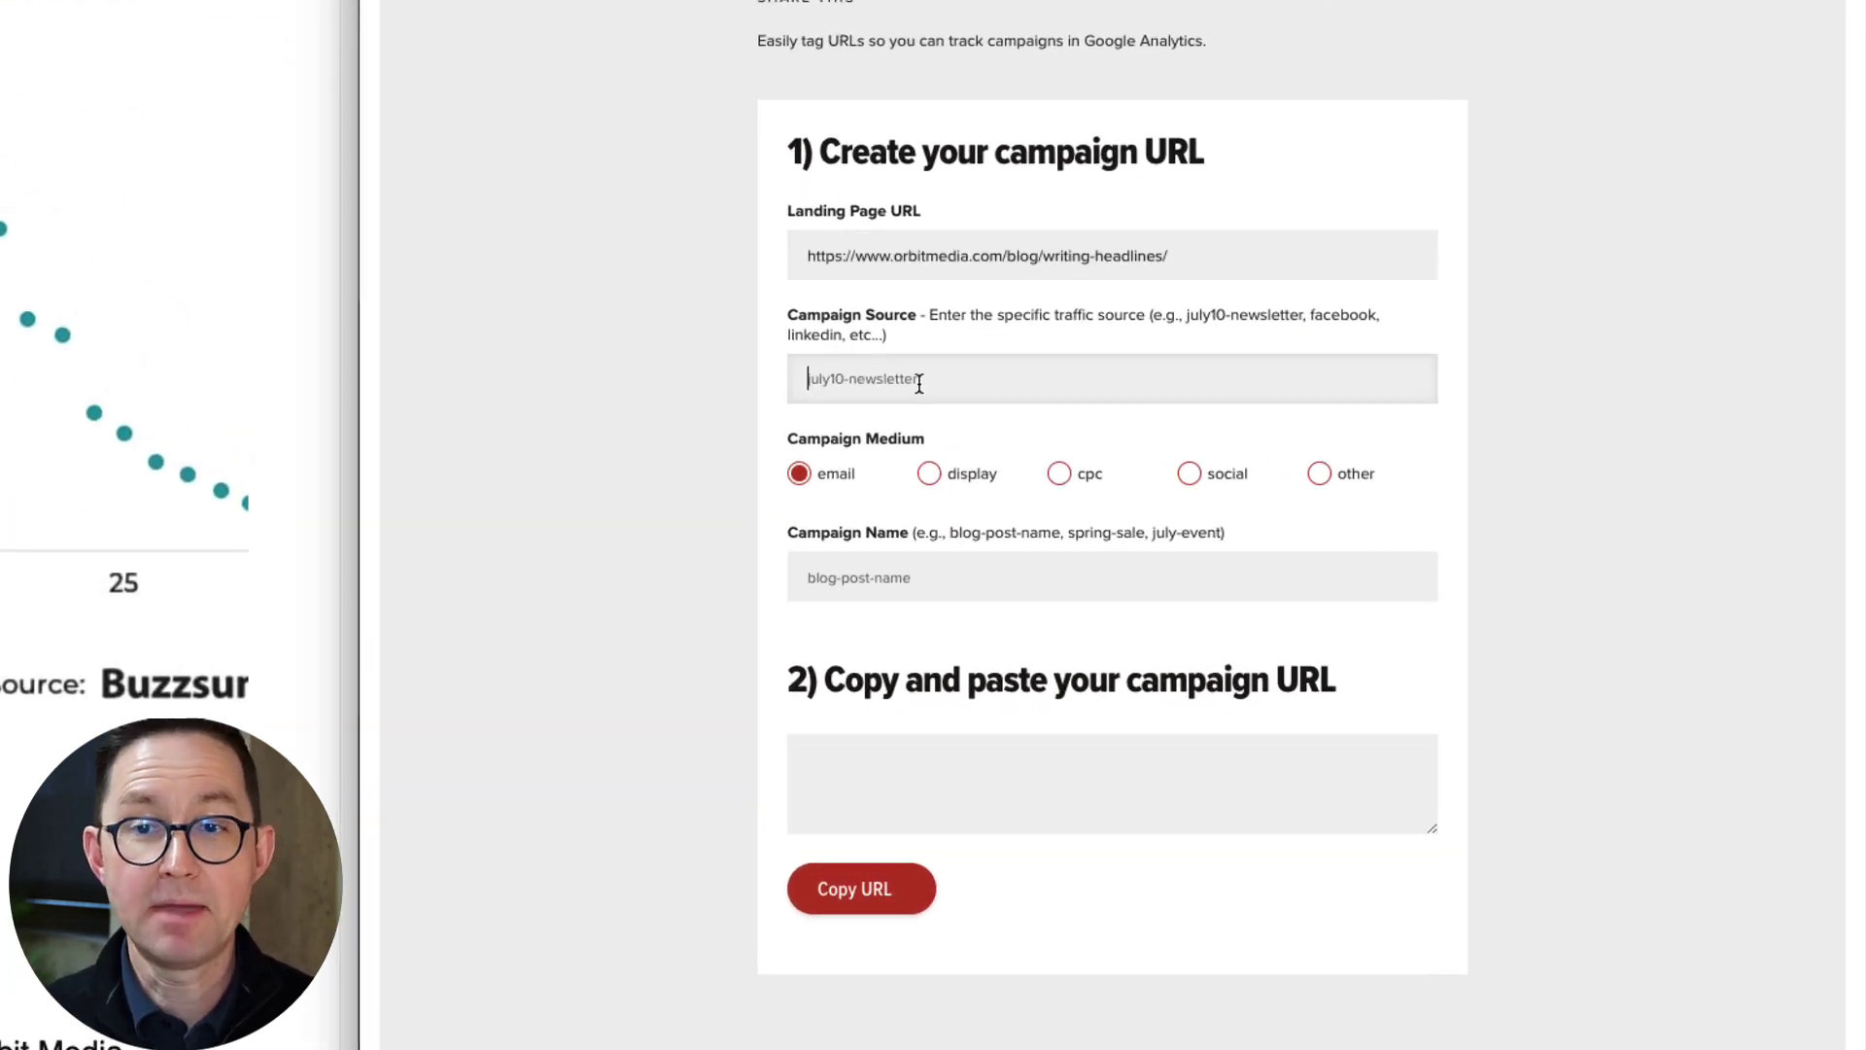
pyautogui.write('linkedin-pulse')
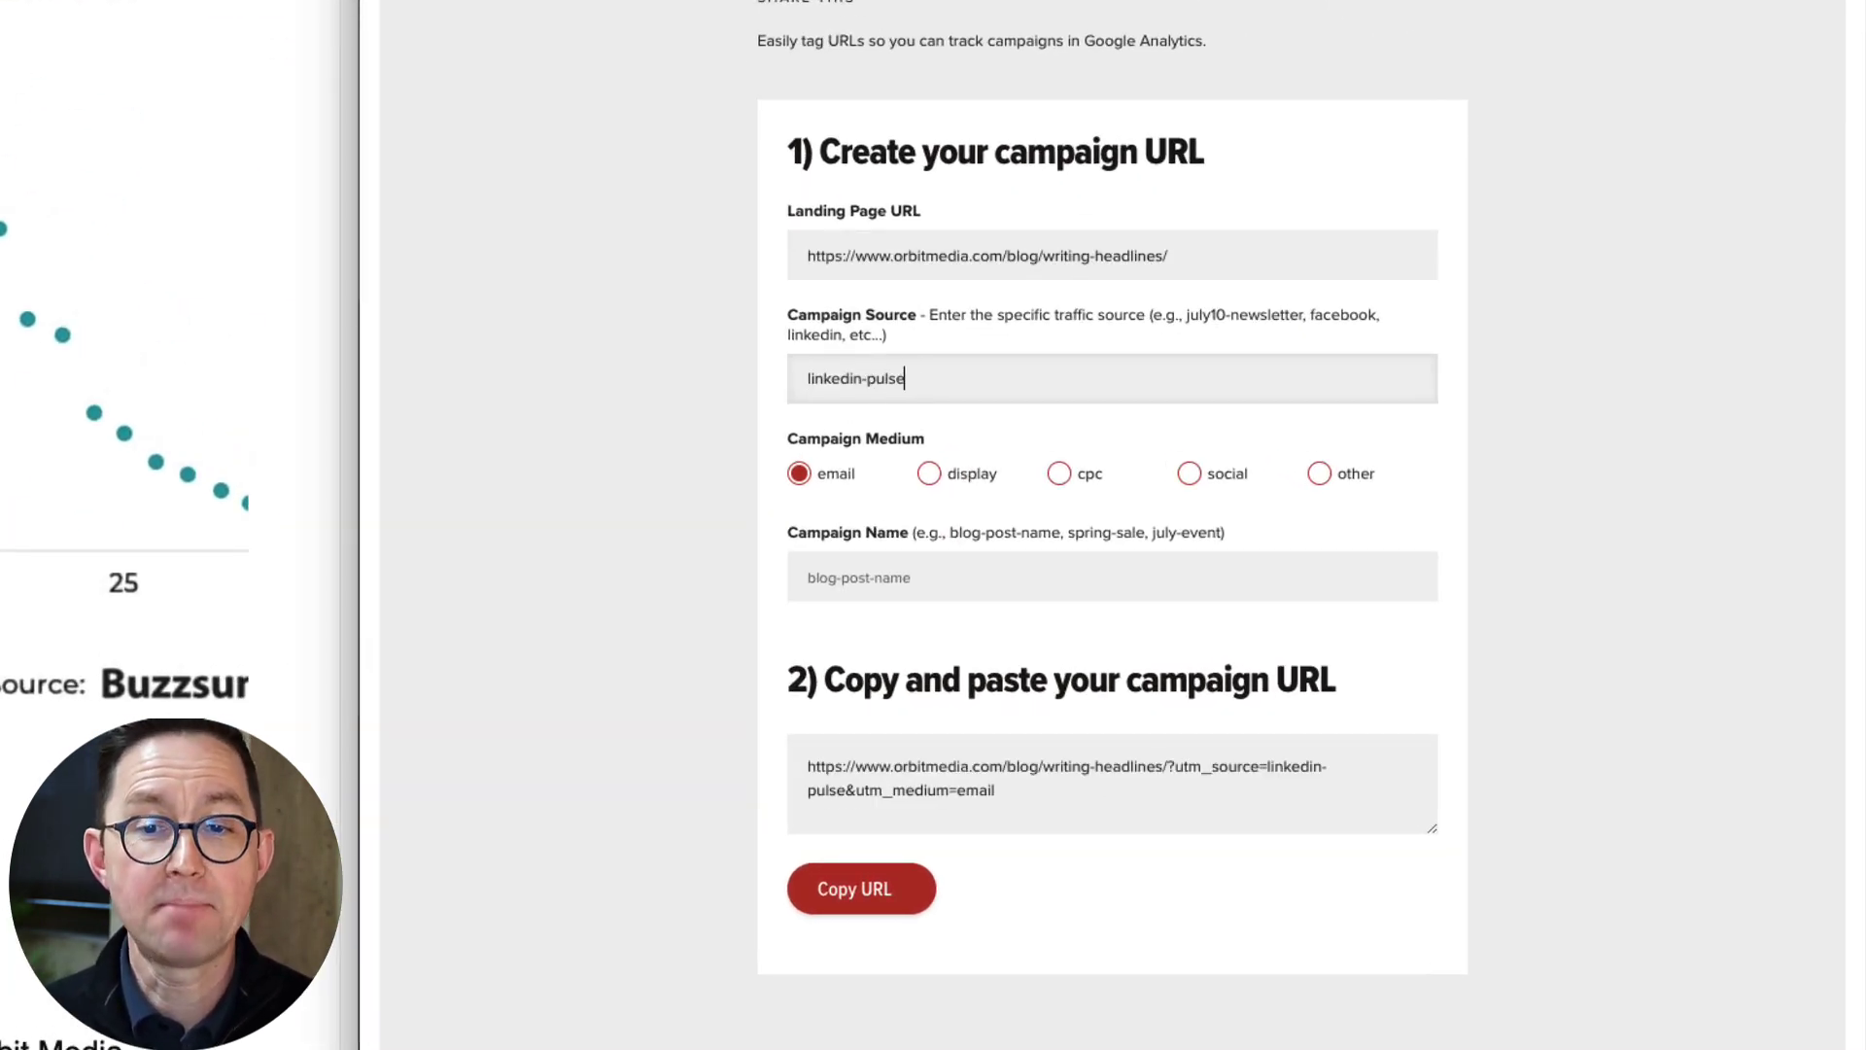
pyautogui.click(1182, 474)
pyautogui.click(1033, 586)
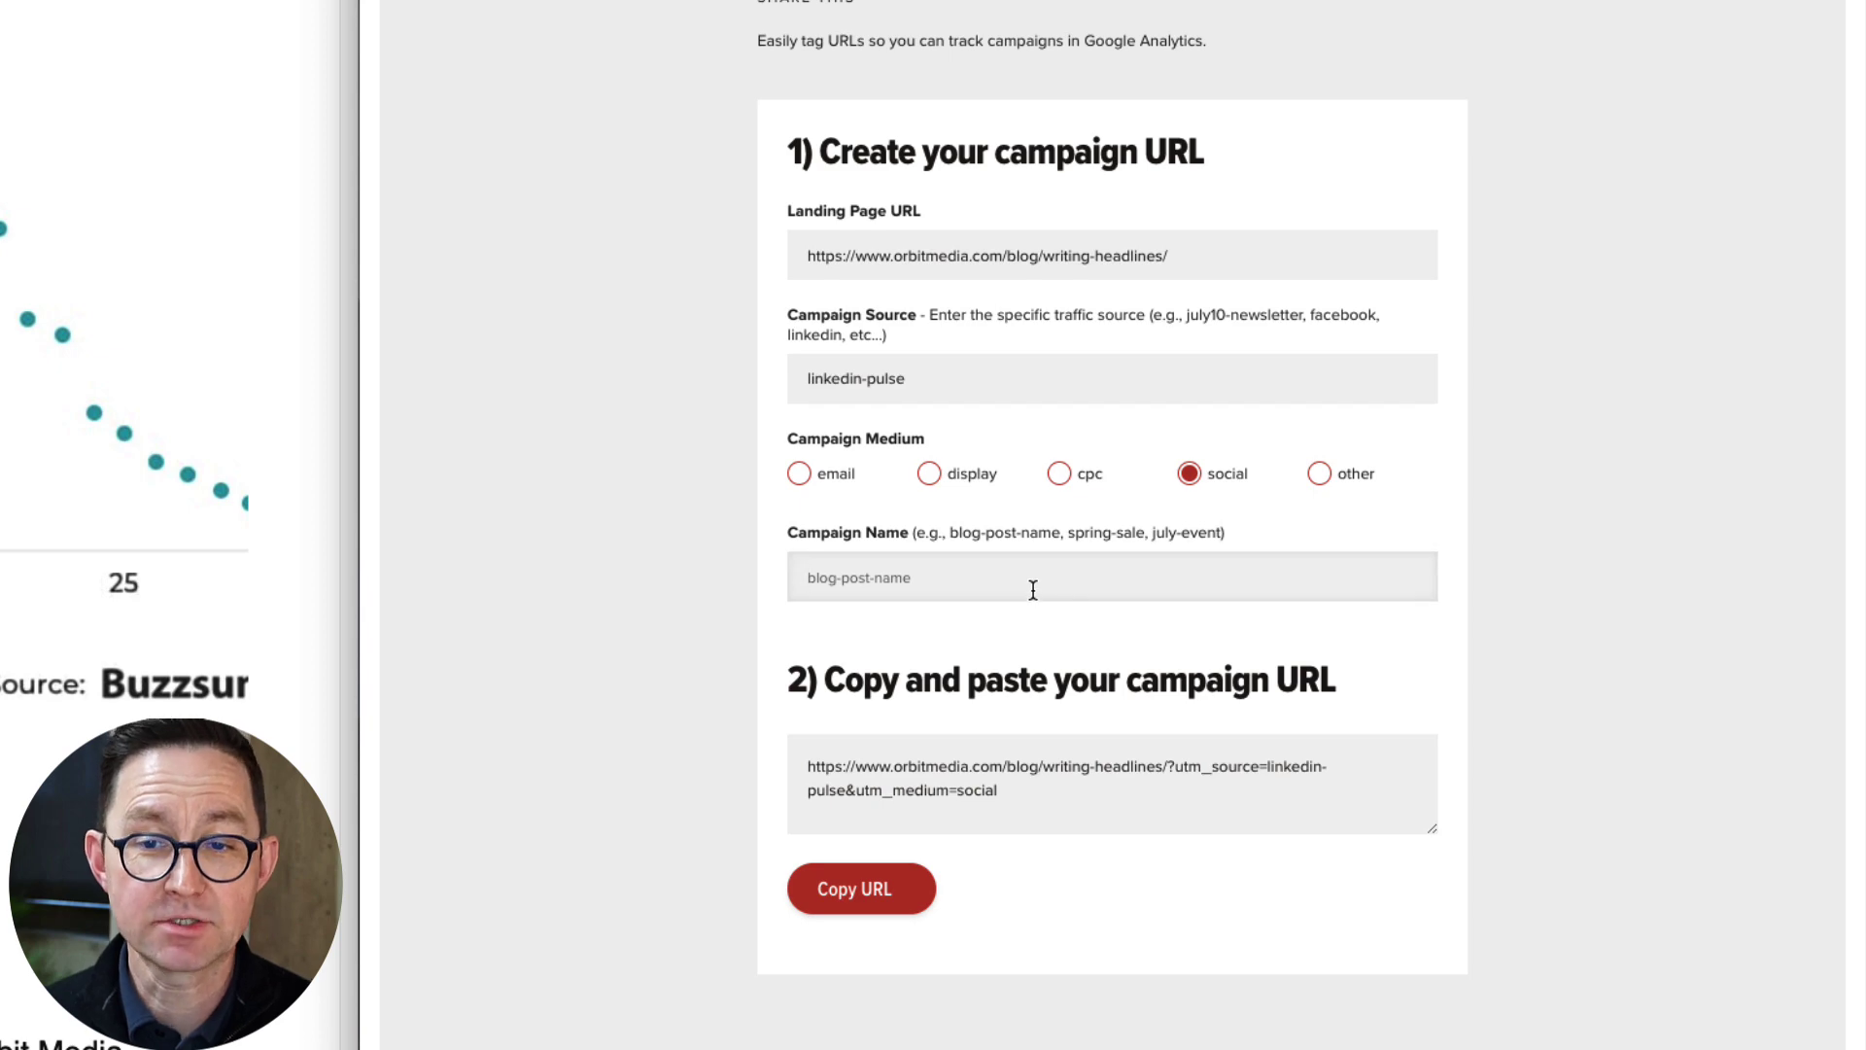
pyautogui.write('headlines')
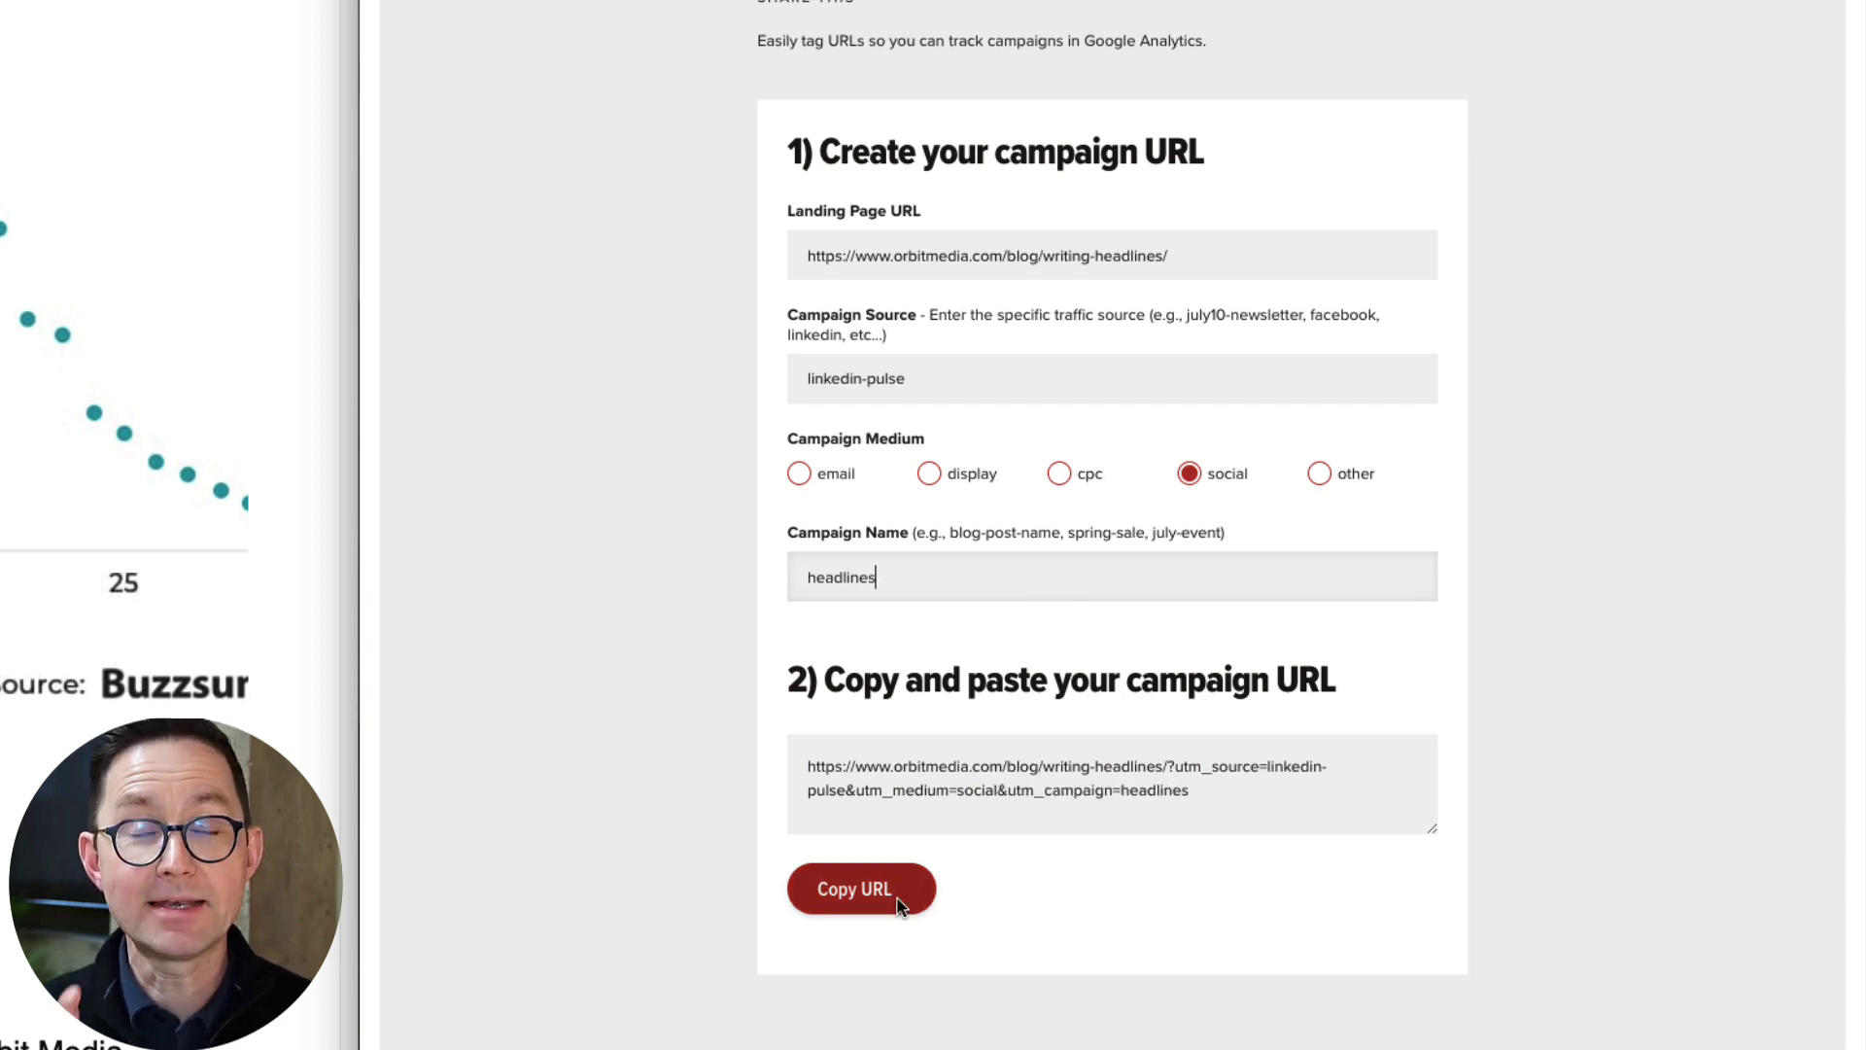
pyautogui.click(857, 886)
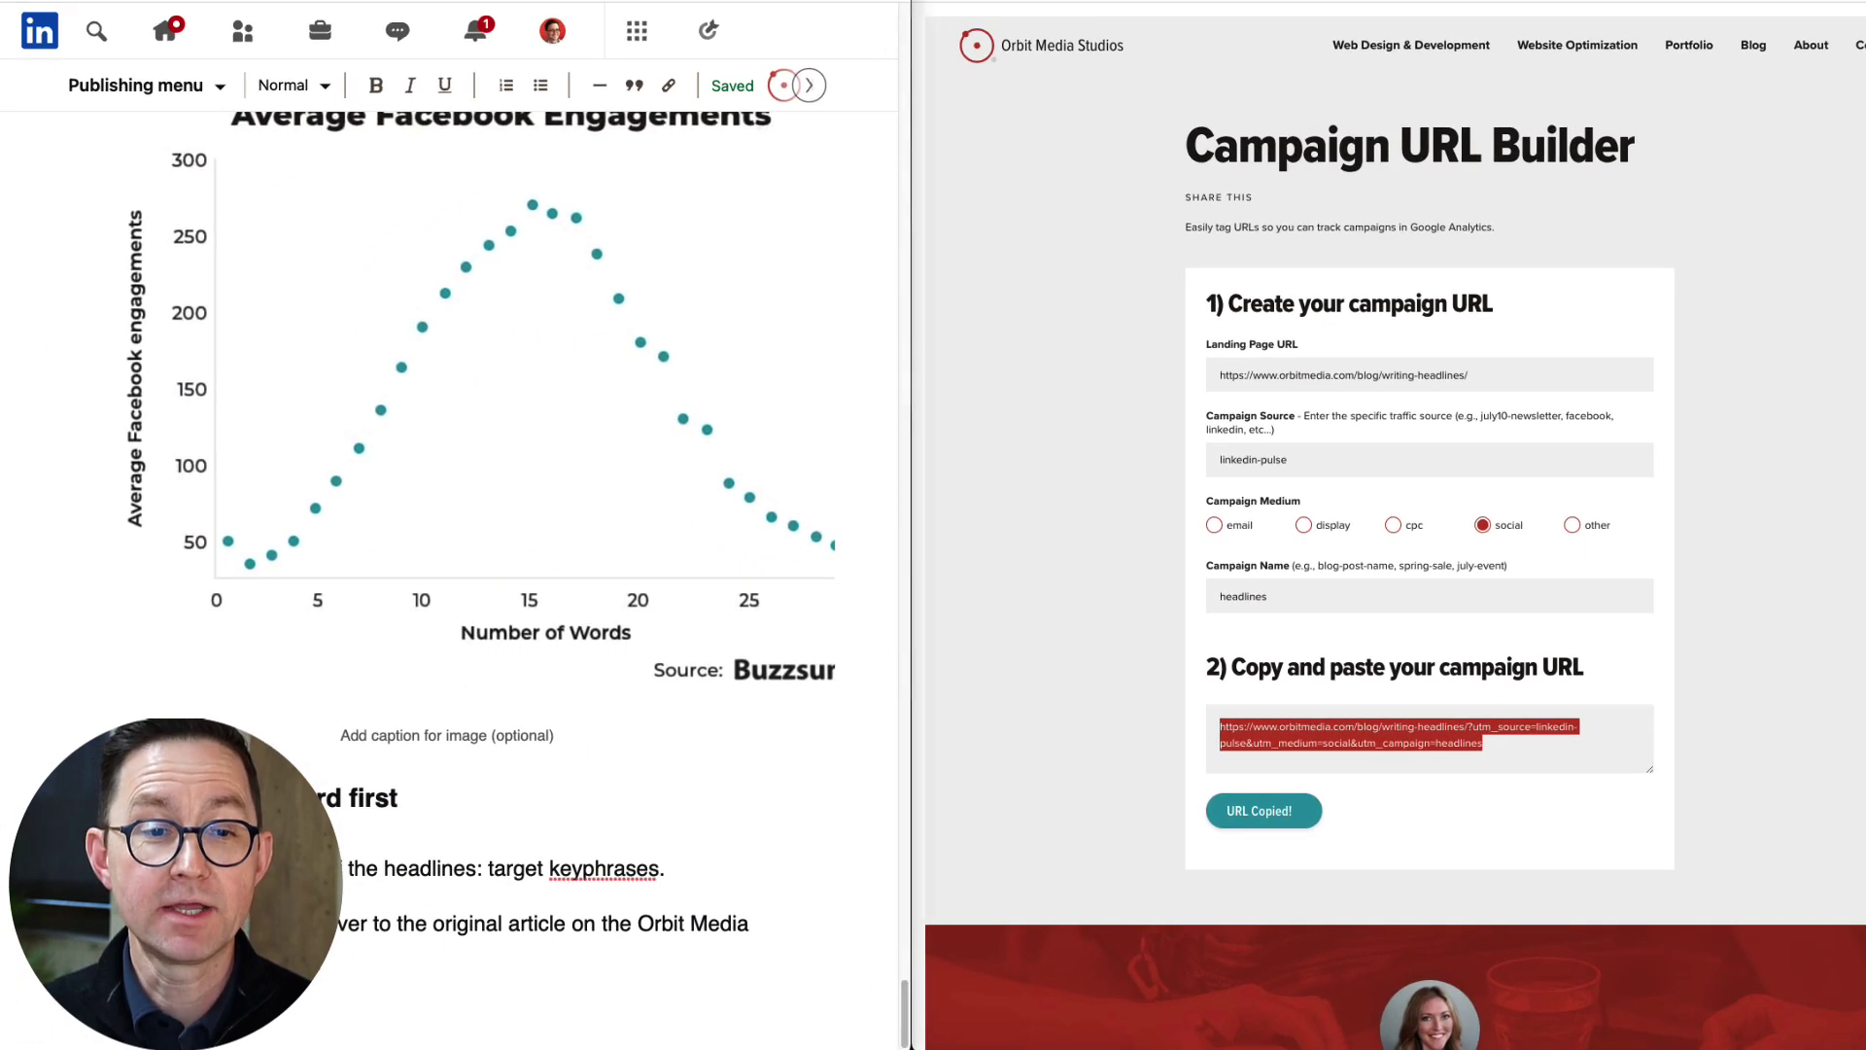
# Select the phrase about the original Orbit Media article and start turning it into a link.
pyautogui.scroll(-1, 639, 806)
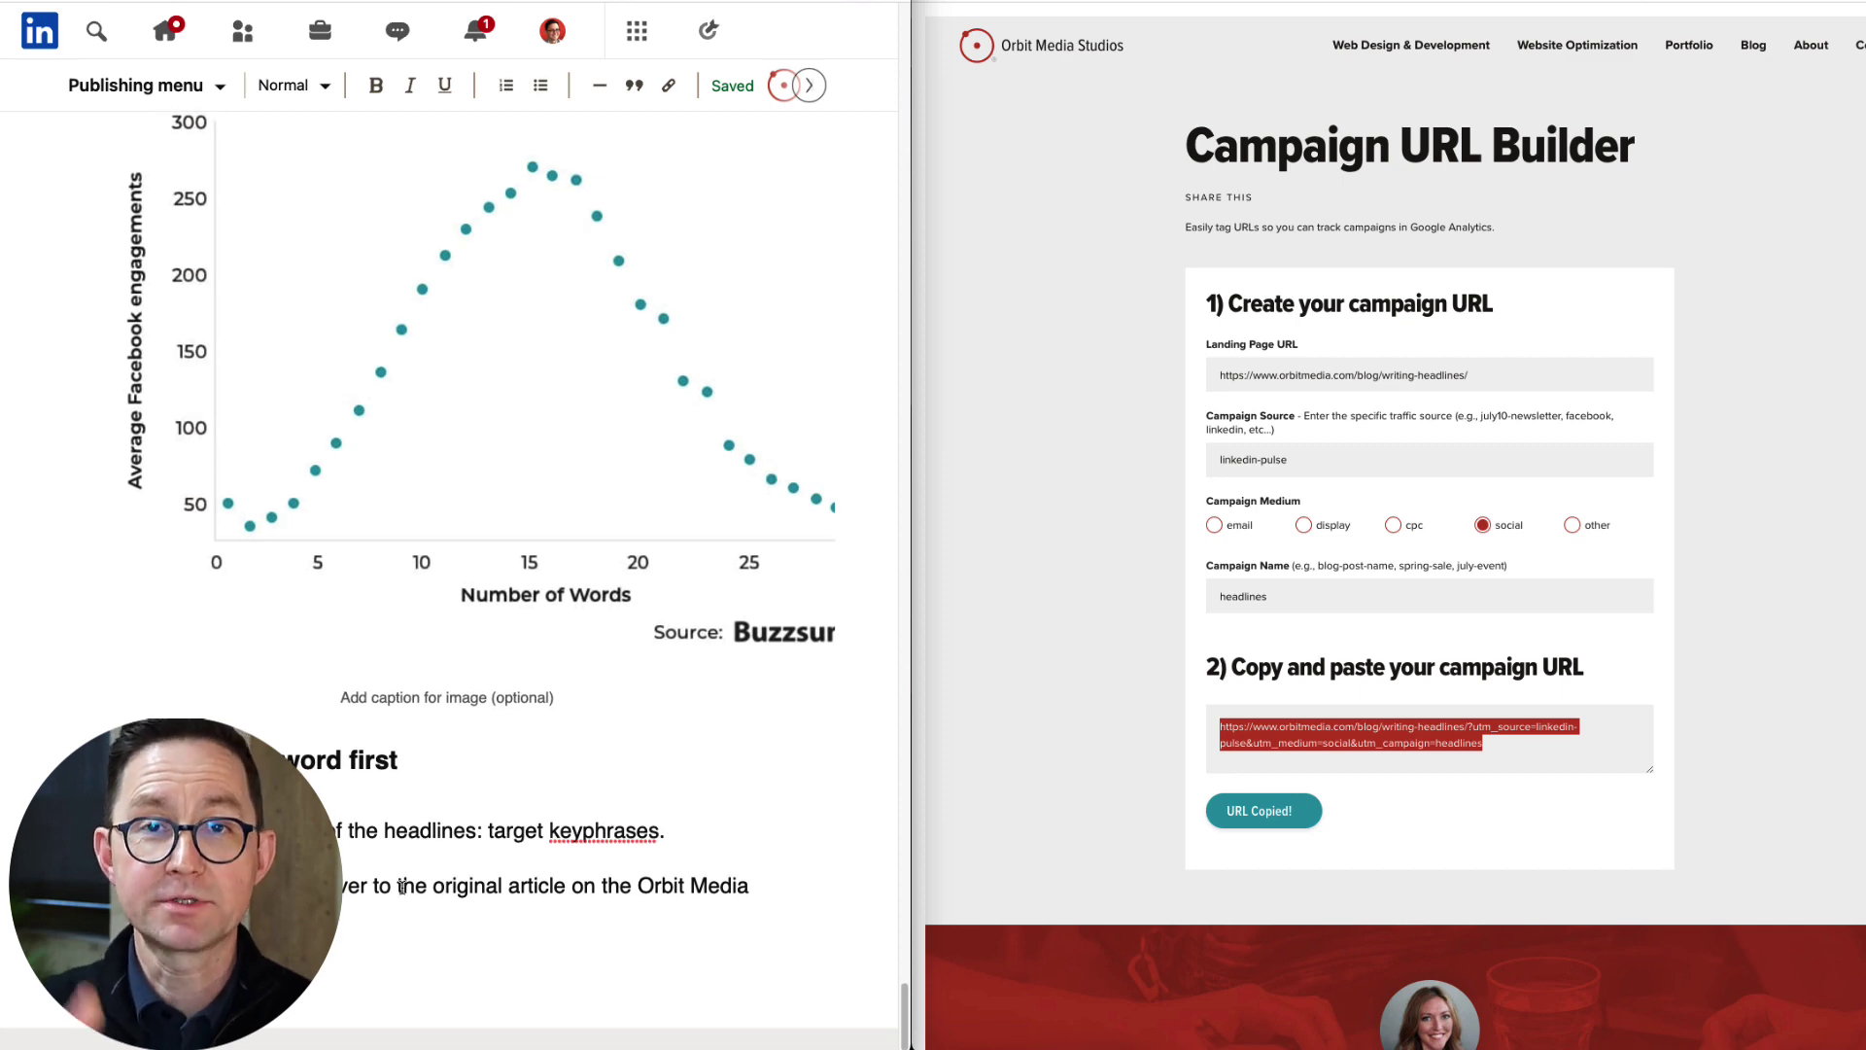
pyautogui.moveTo(402, 886); pyautogui.dragTo(761, 886)
pyautogui.hotkey('ctrl', 'k')
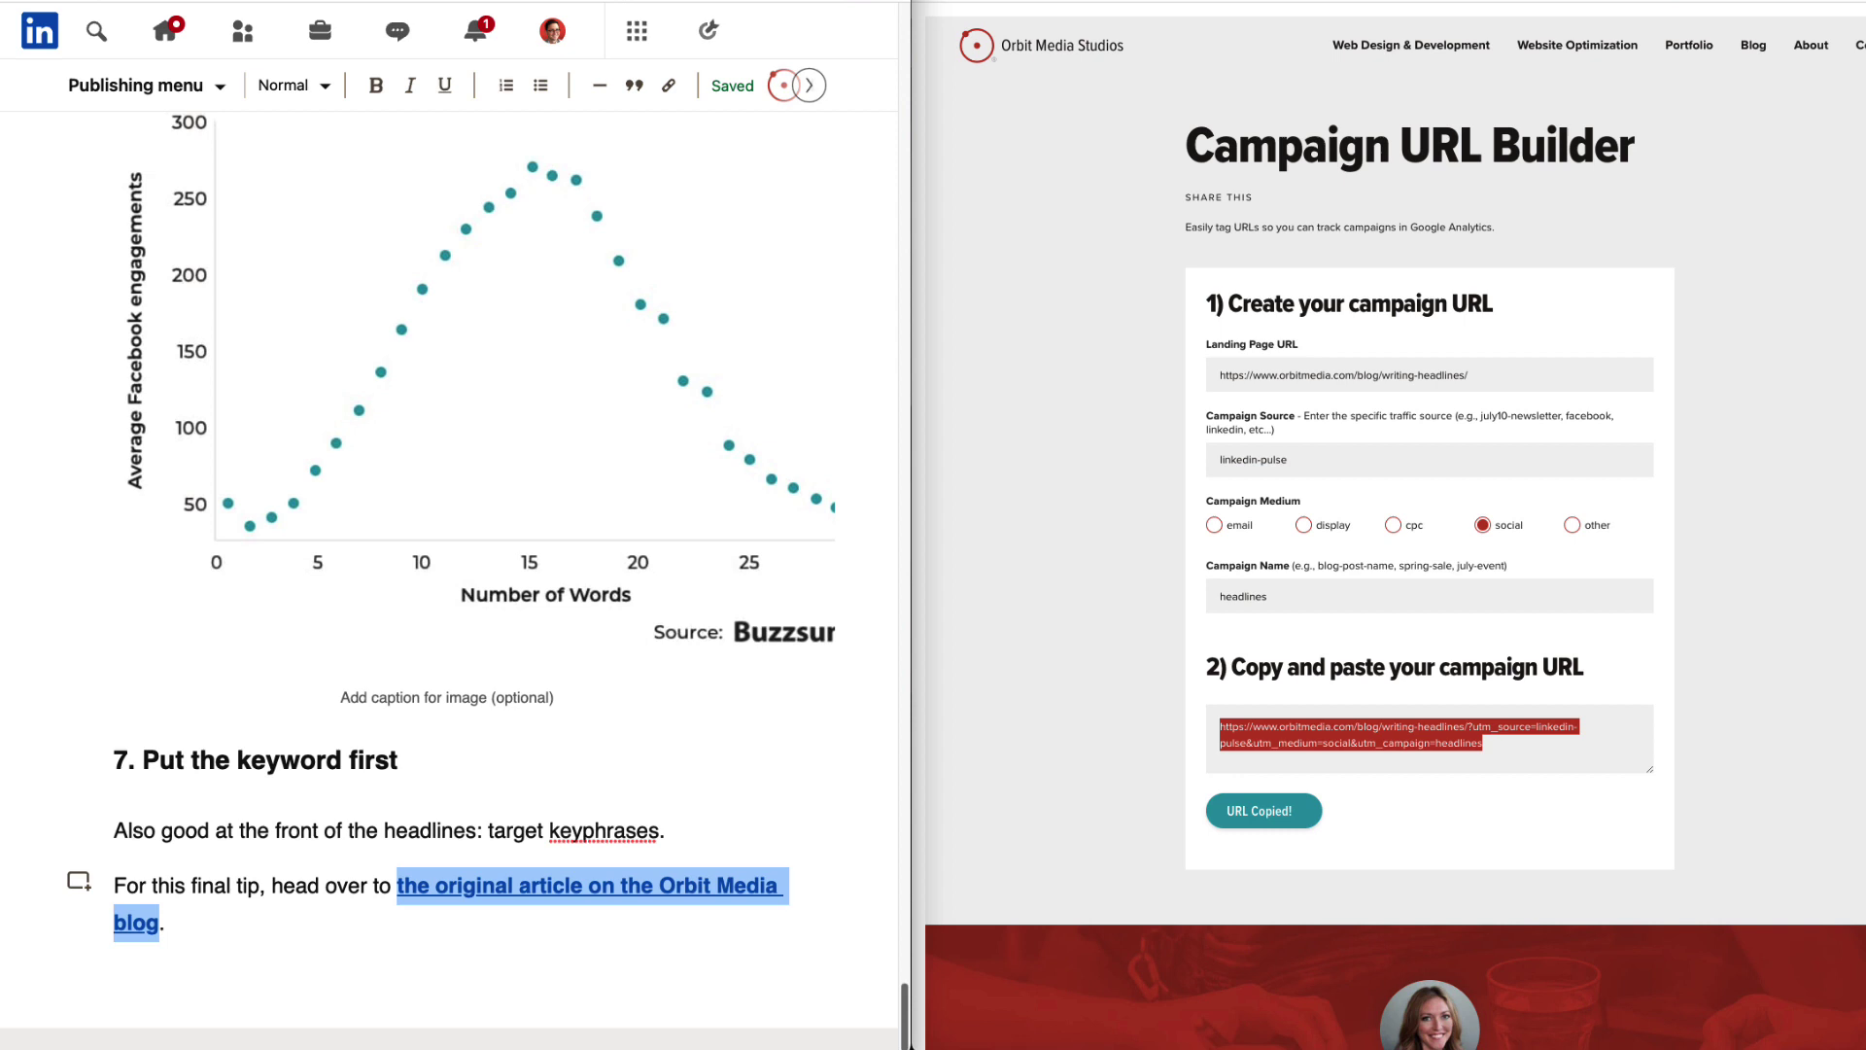
# Embed a link preview card of the tagged headlines article URL on a new line below the final tip.
pyautogui.click(276, 931)
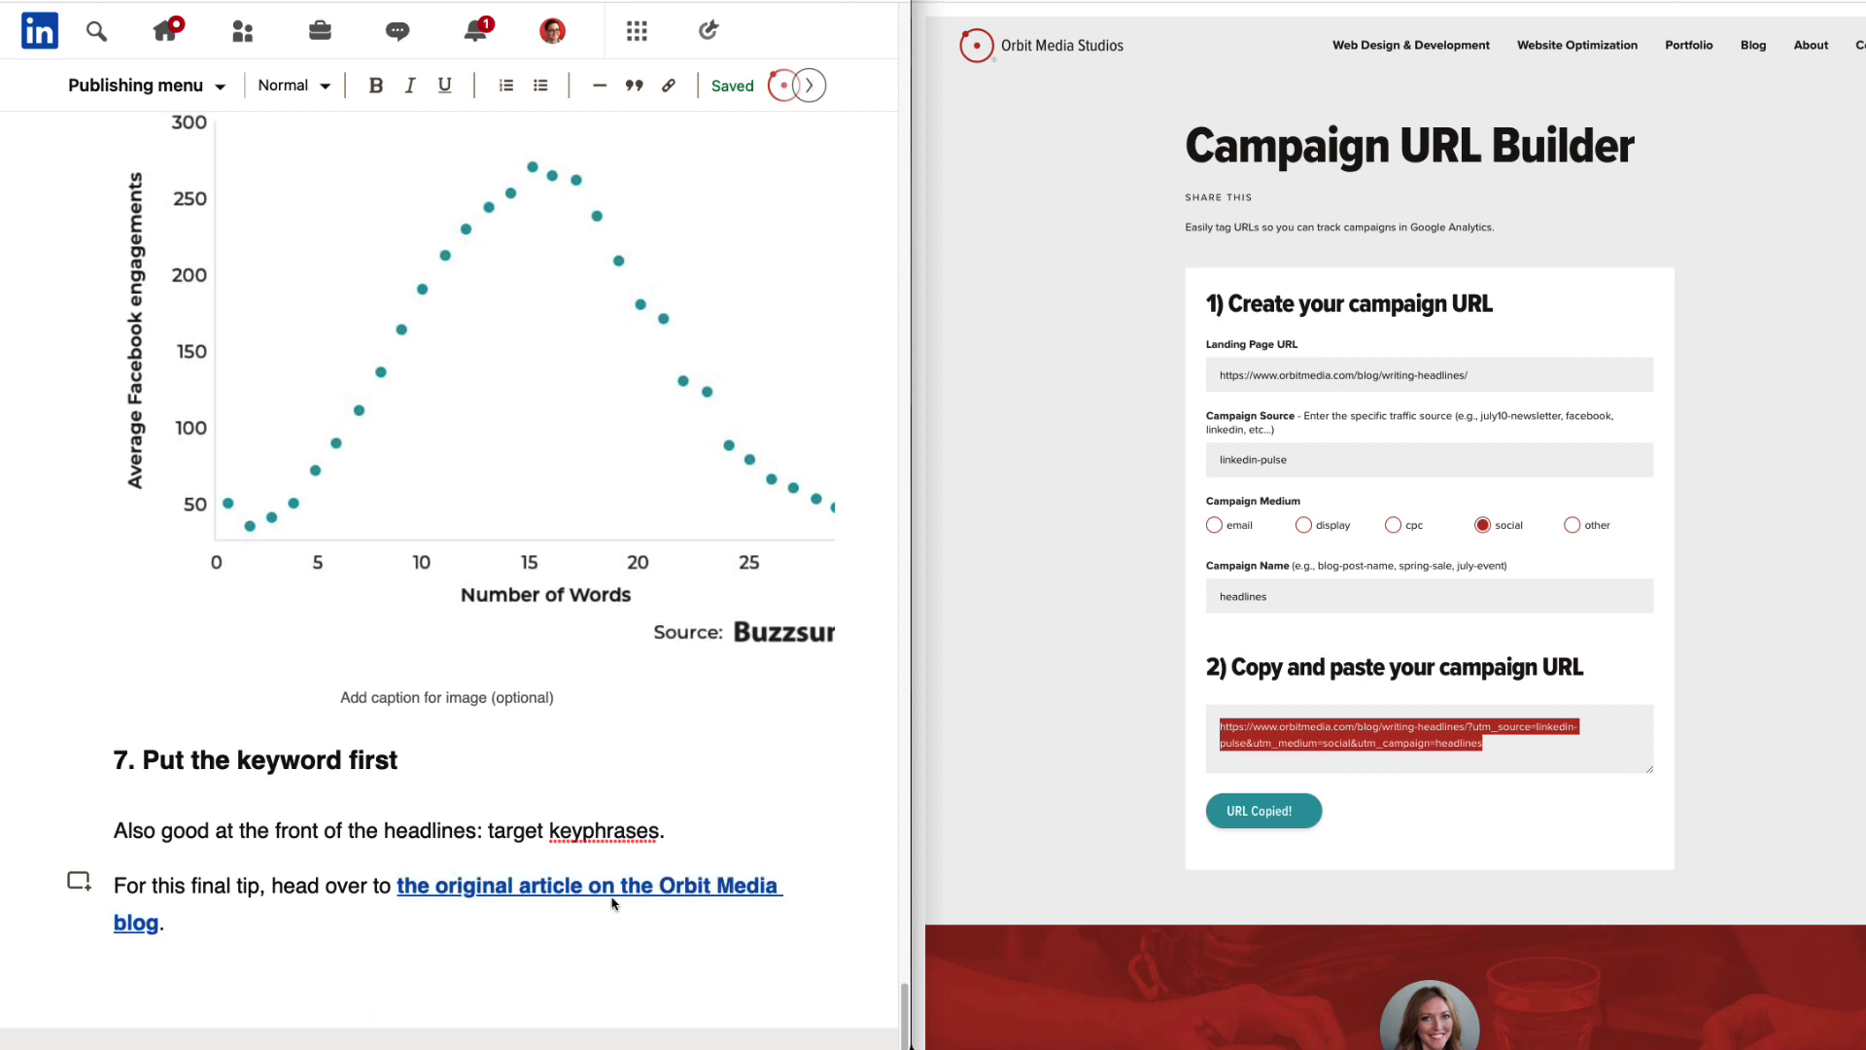
pyautogui.click(1127, 695)
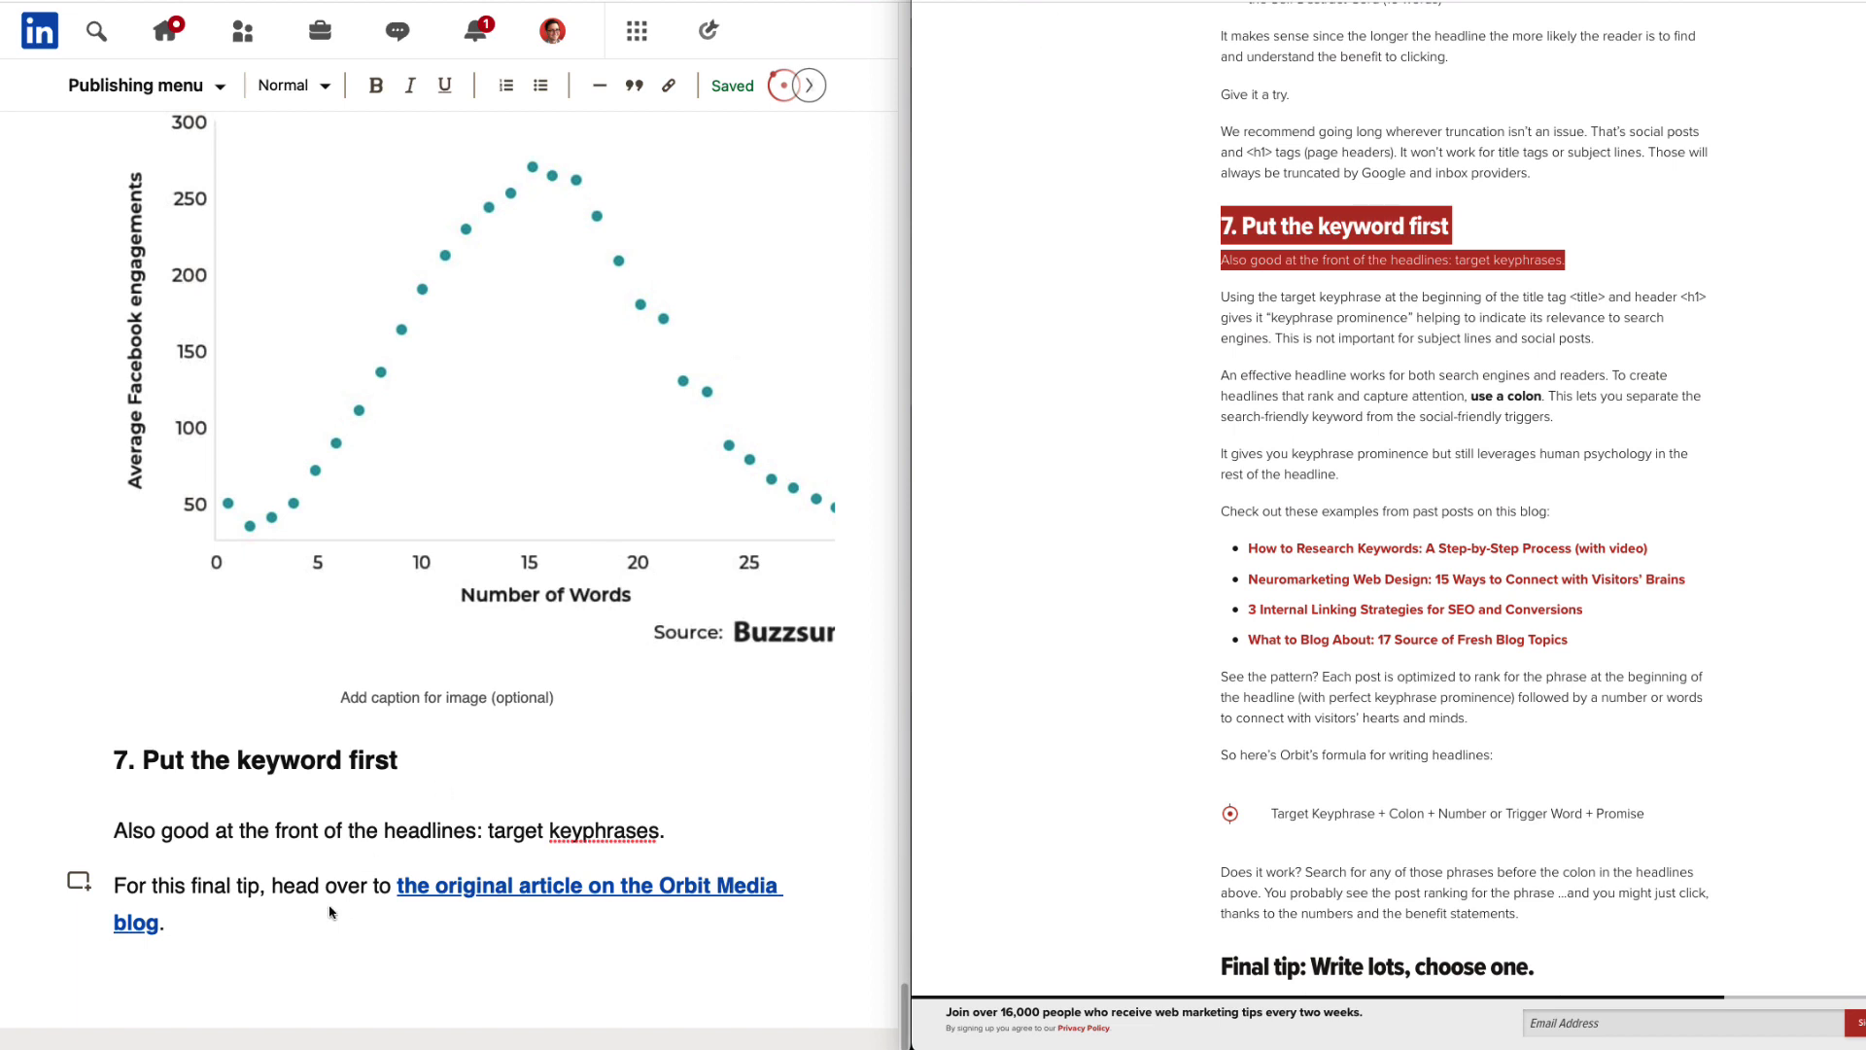
pyautogui.click(329, 912)
pyautogui.press('Return')
pyautogui.click(81, 973)
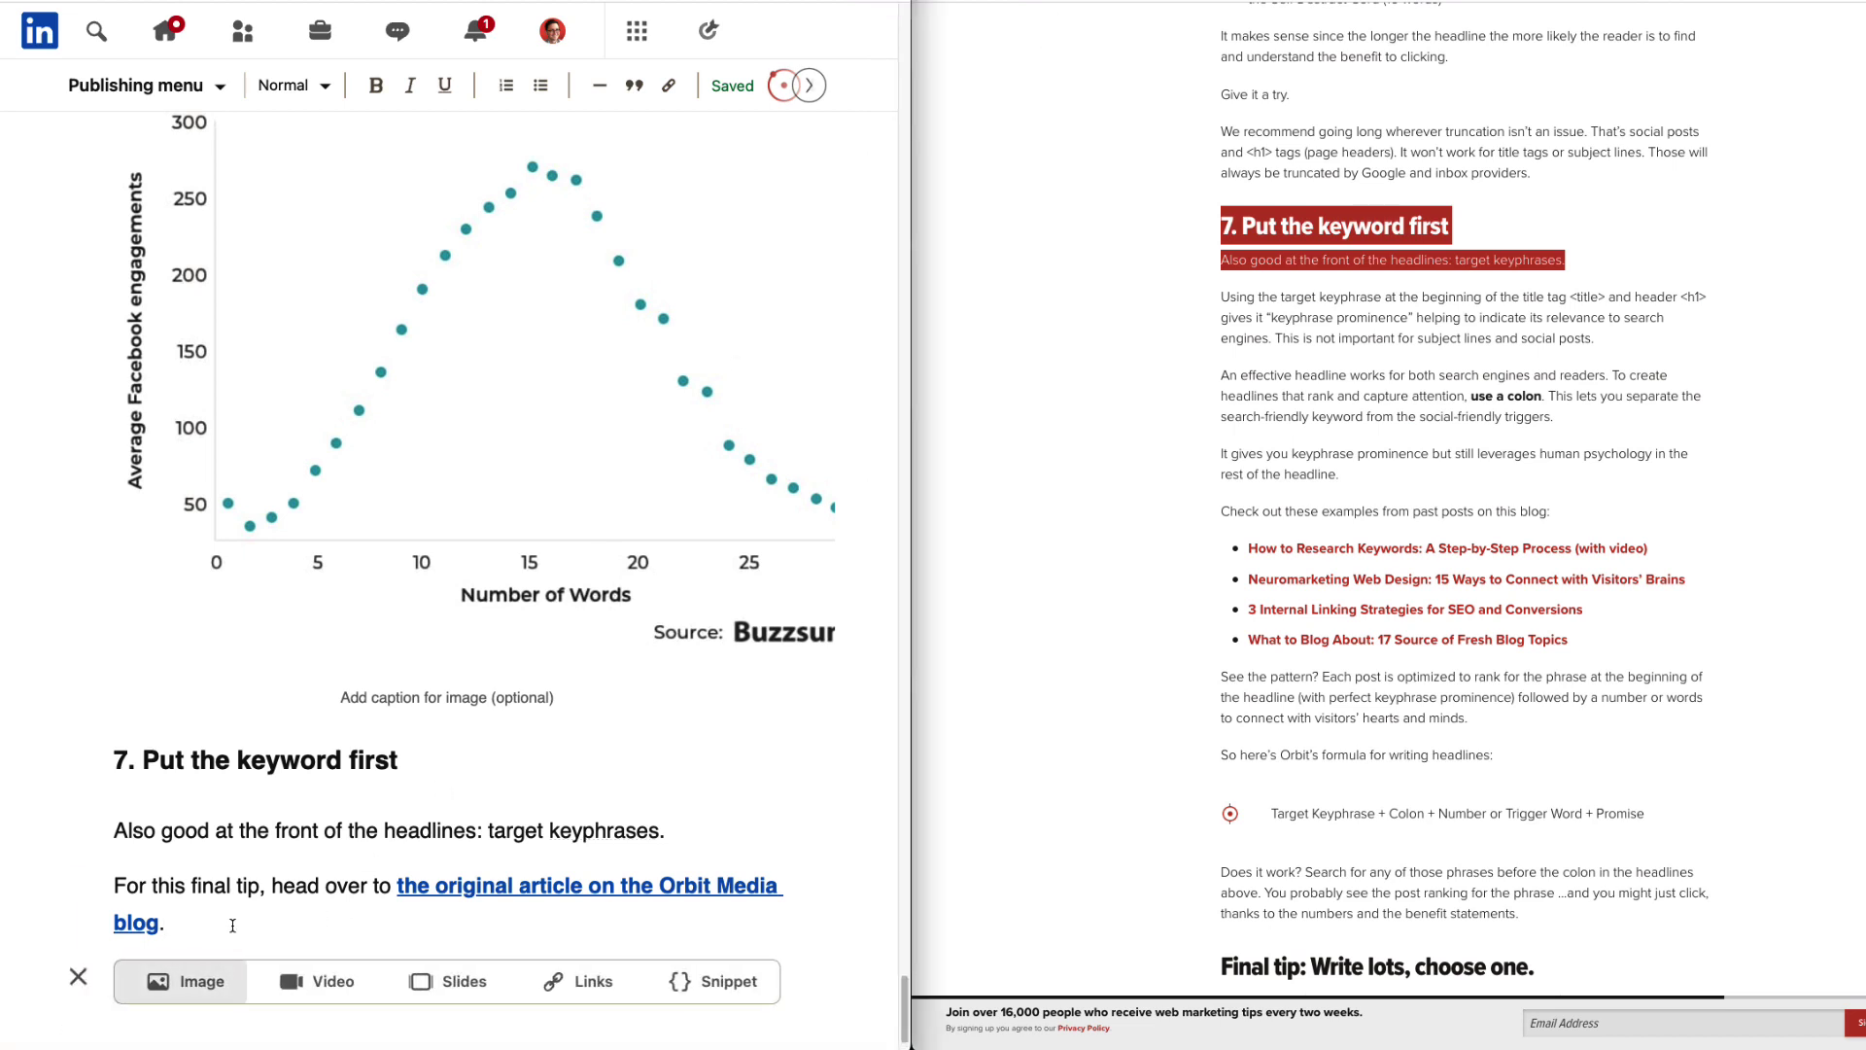
pyautogui.click(574, 983)
pyautogui.write('https://www.orbitmedia.com/blog/writing-headlines/')
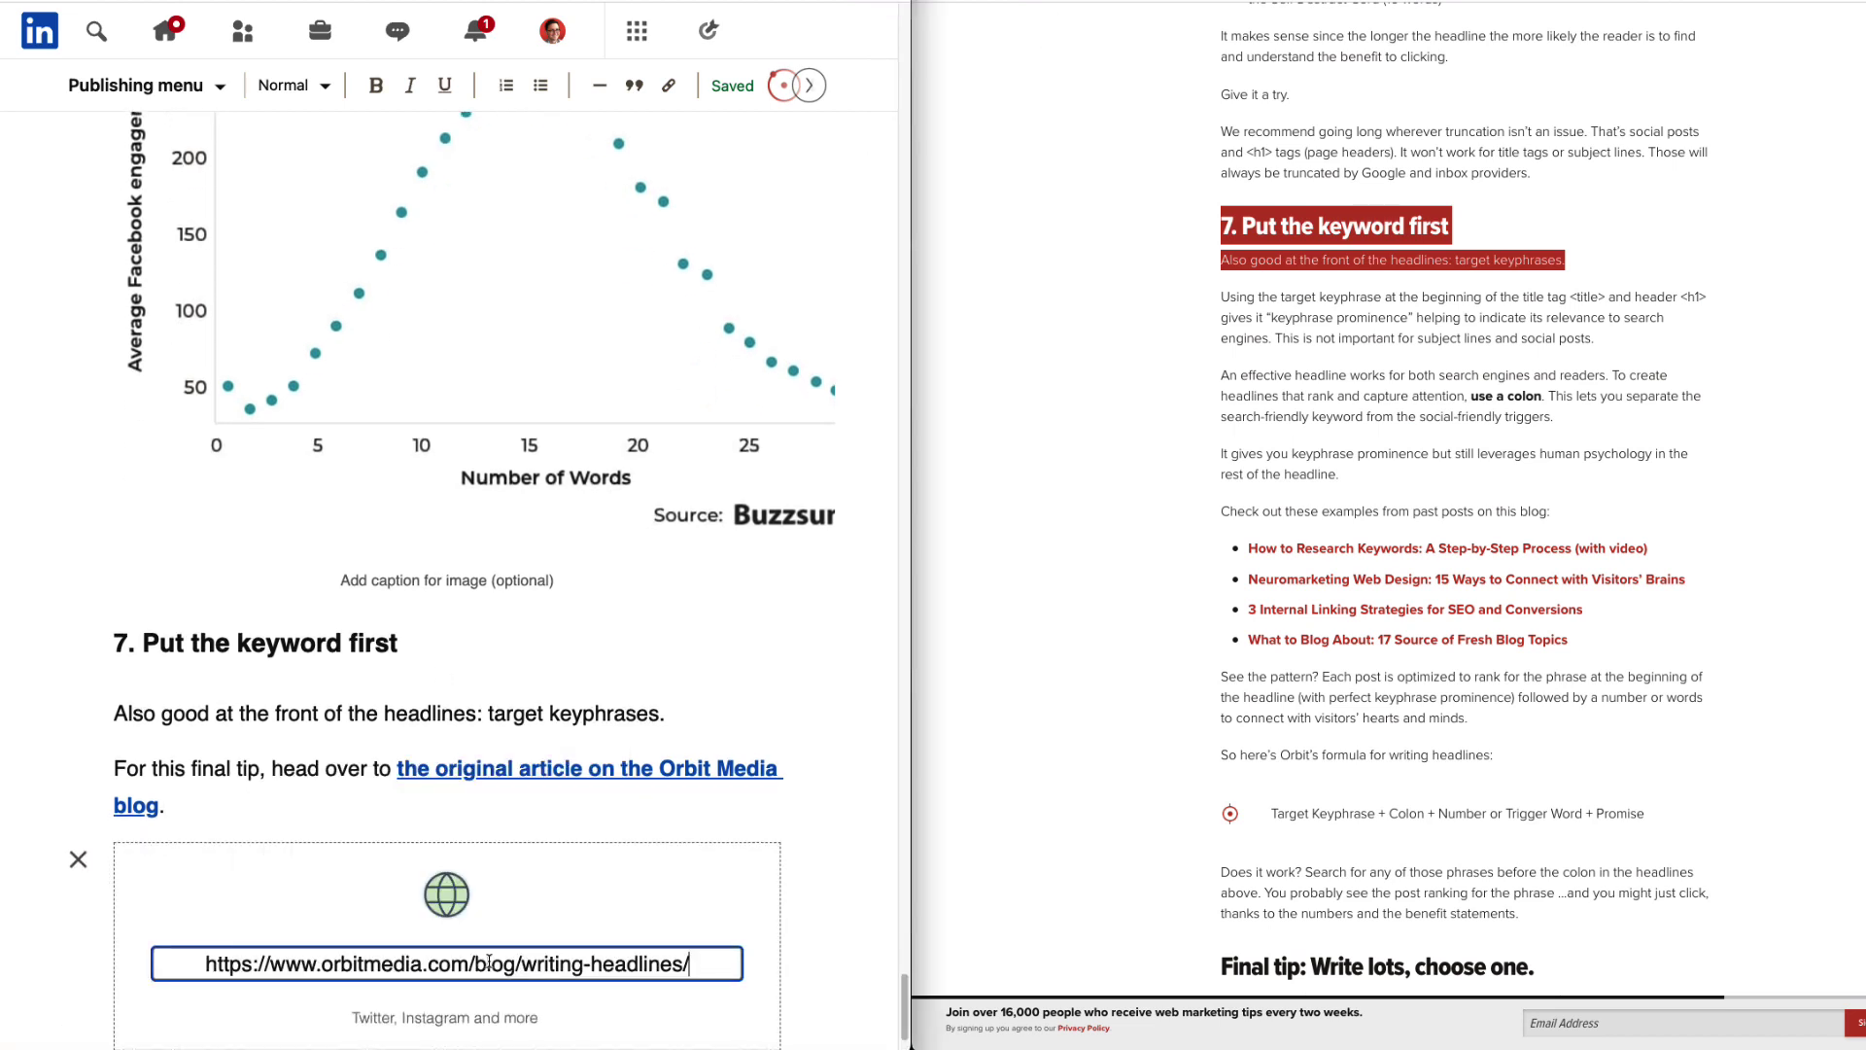
pyautogui.press('Return')
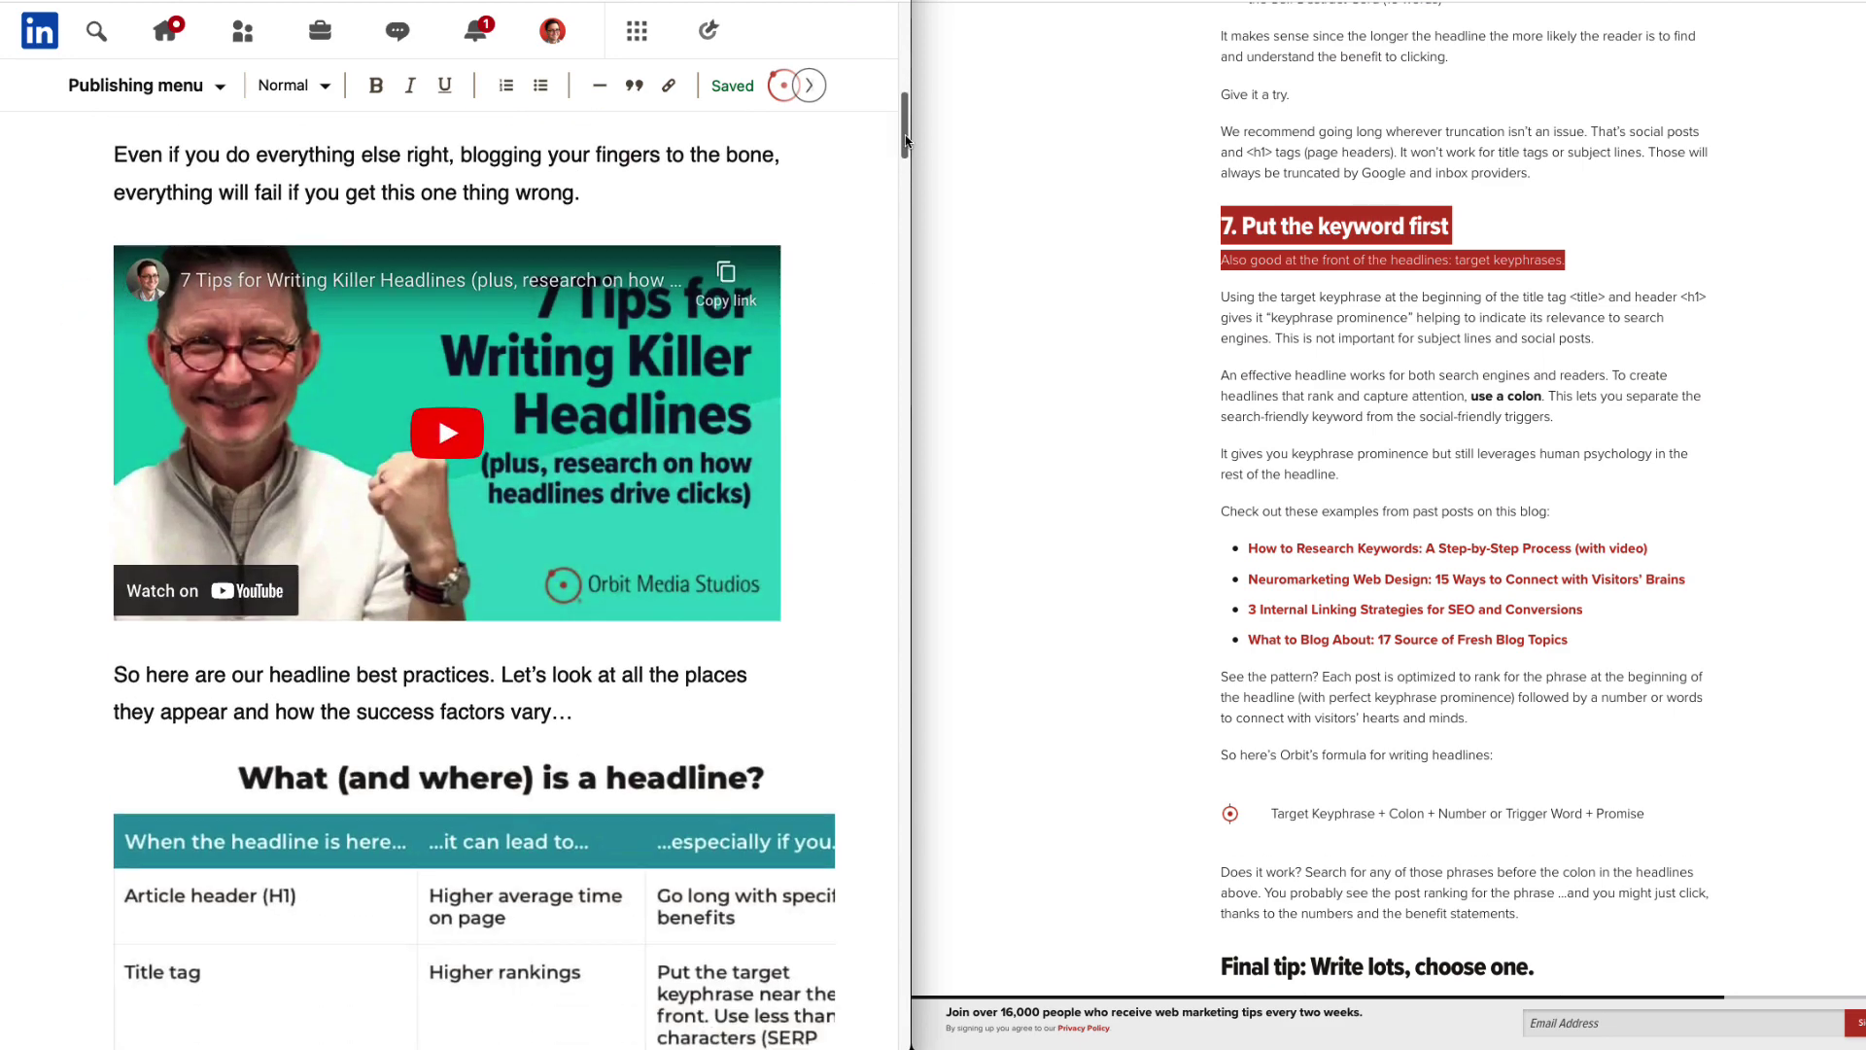
pyautogui.click(1294, 375)
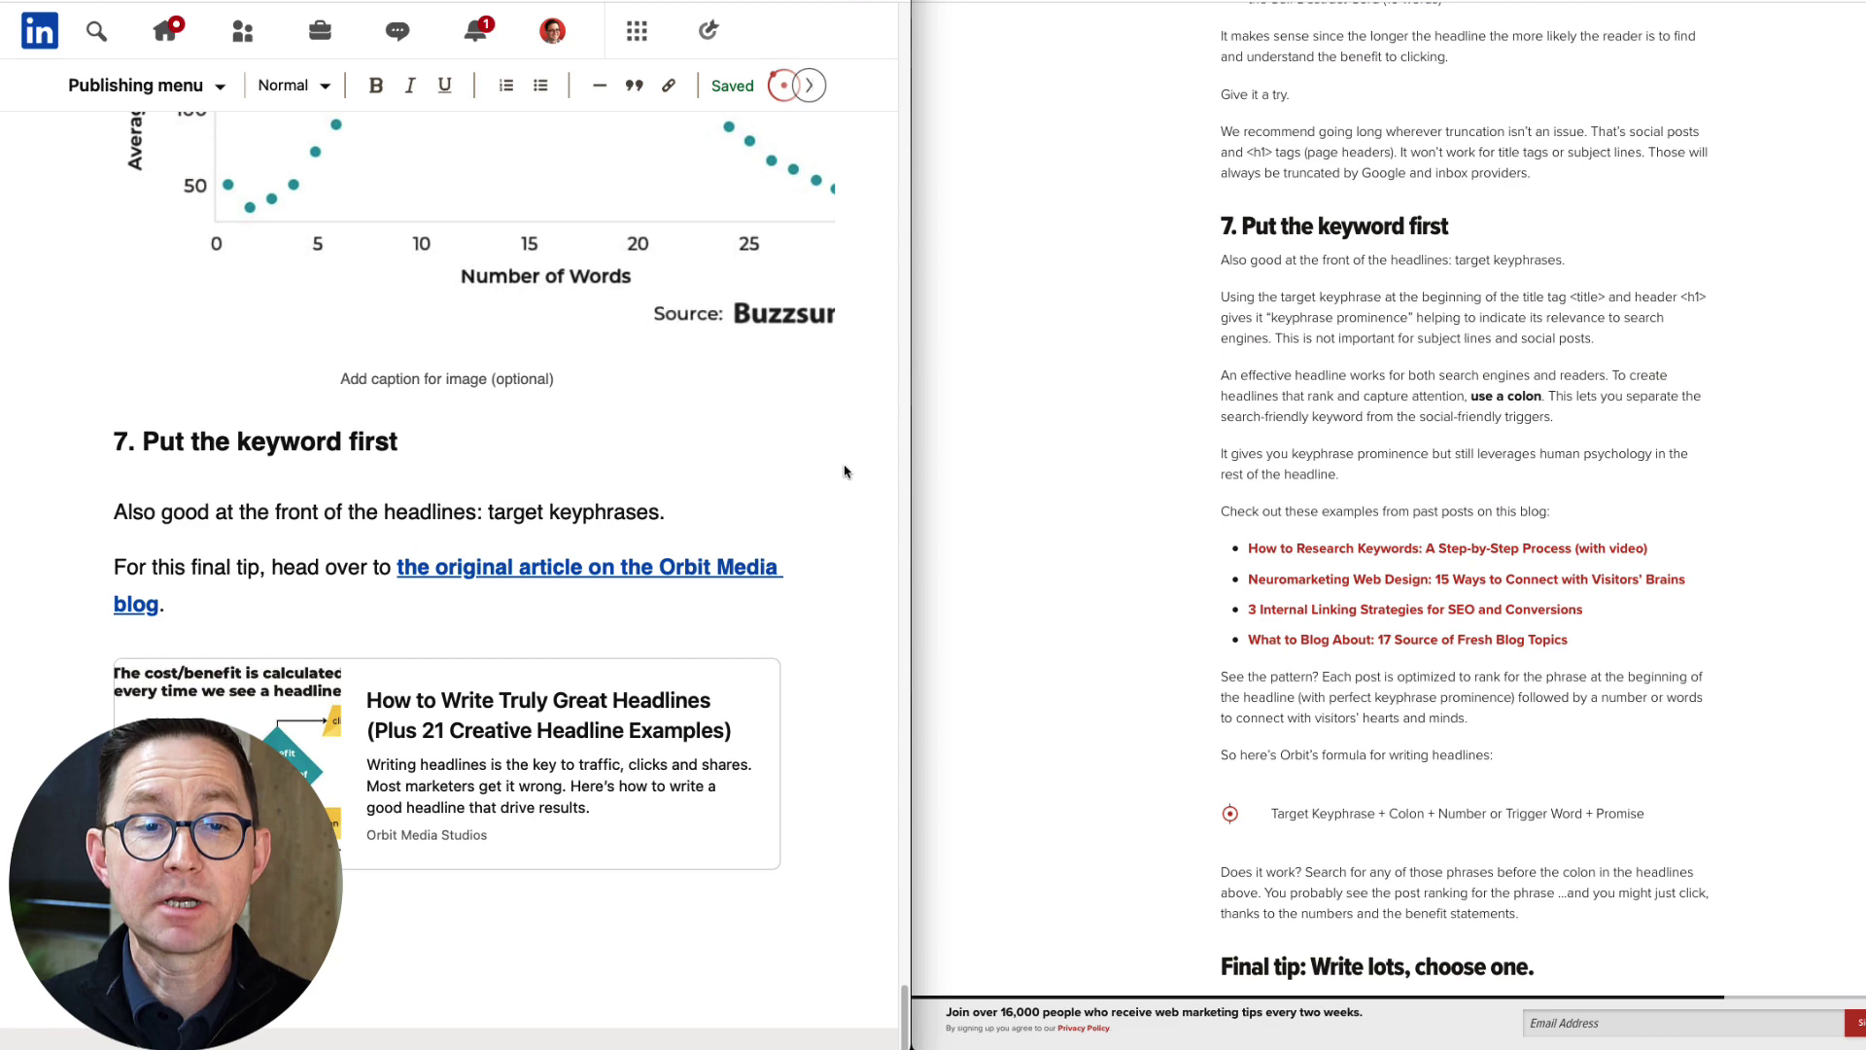
# Paste the 'Hi there!' welcome paragraph above the article's opening line.
pyautogui.moveTo(906, 1011); pyautogui.dragTo(909, 63)
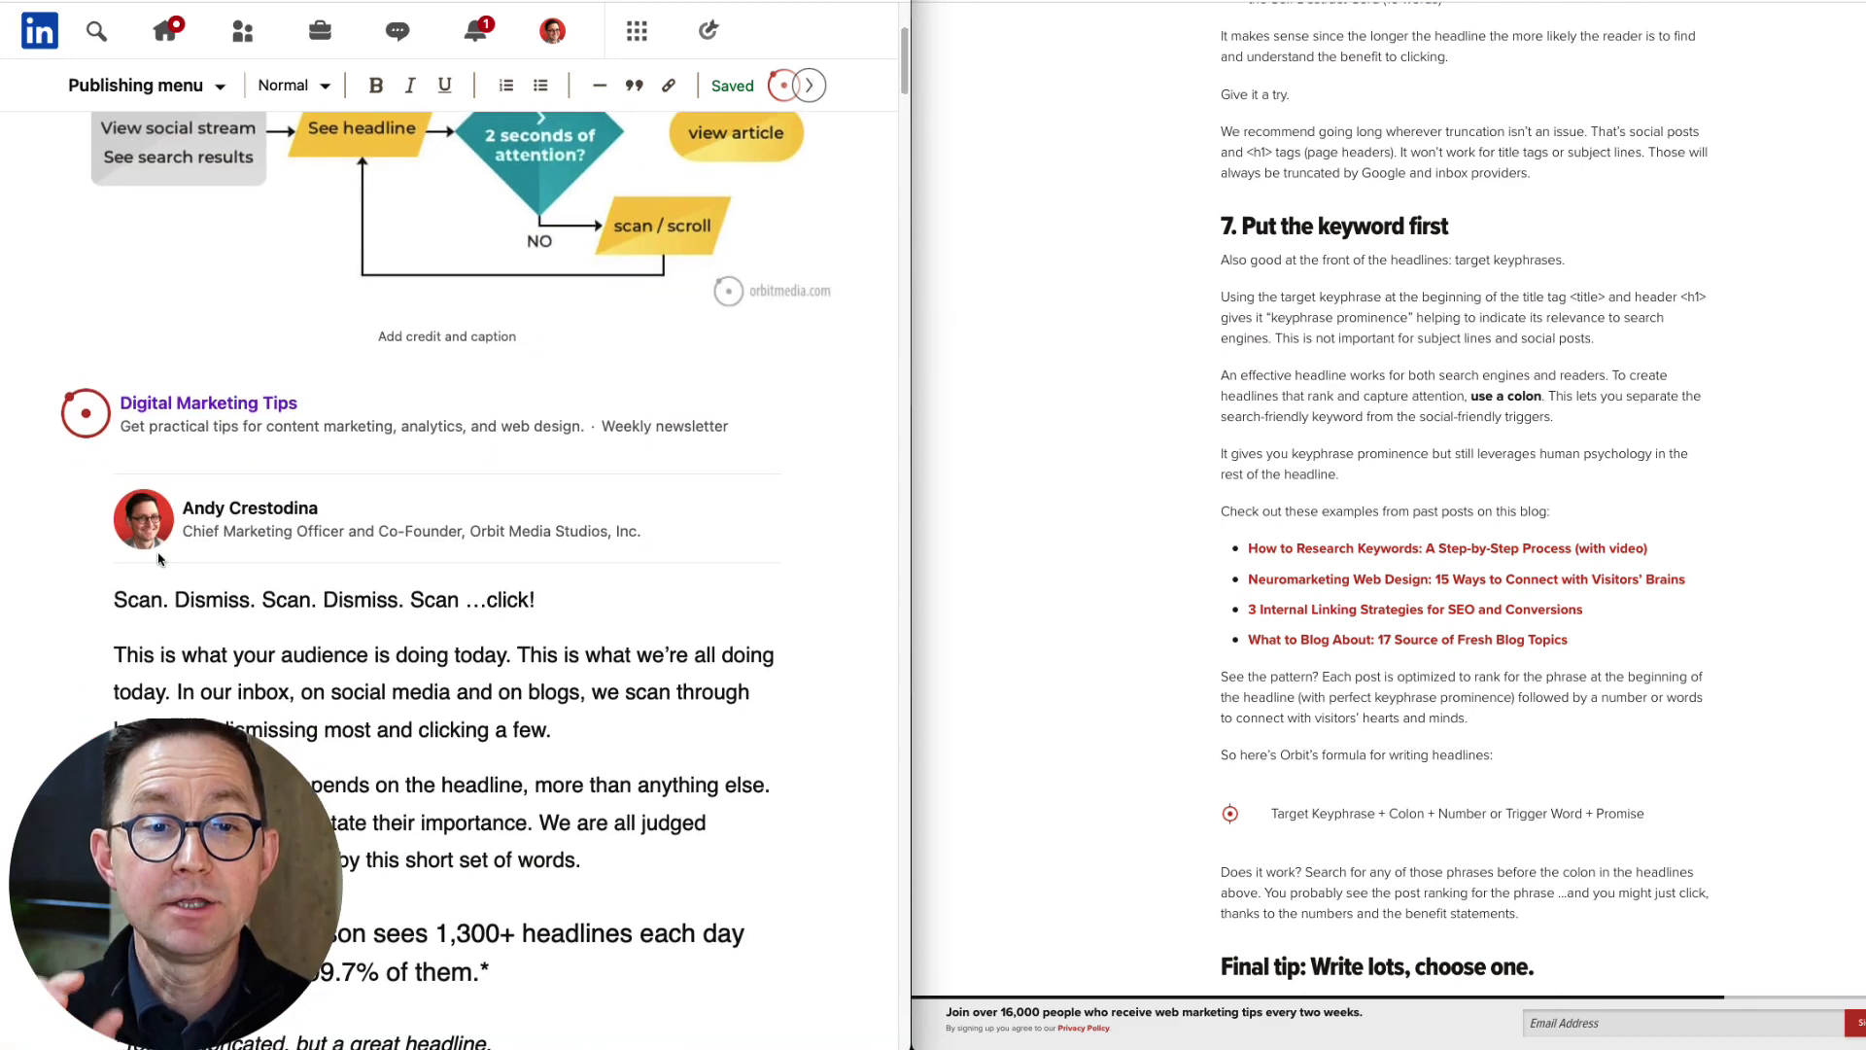
pyautogui.write('Hi there!👋 Thanks for stopping by. We share expert, practical advice on content marketing and web design. If you\'re new to our community and would like to get better results from the web, click the "subscribe" button above.')
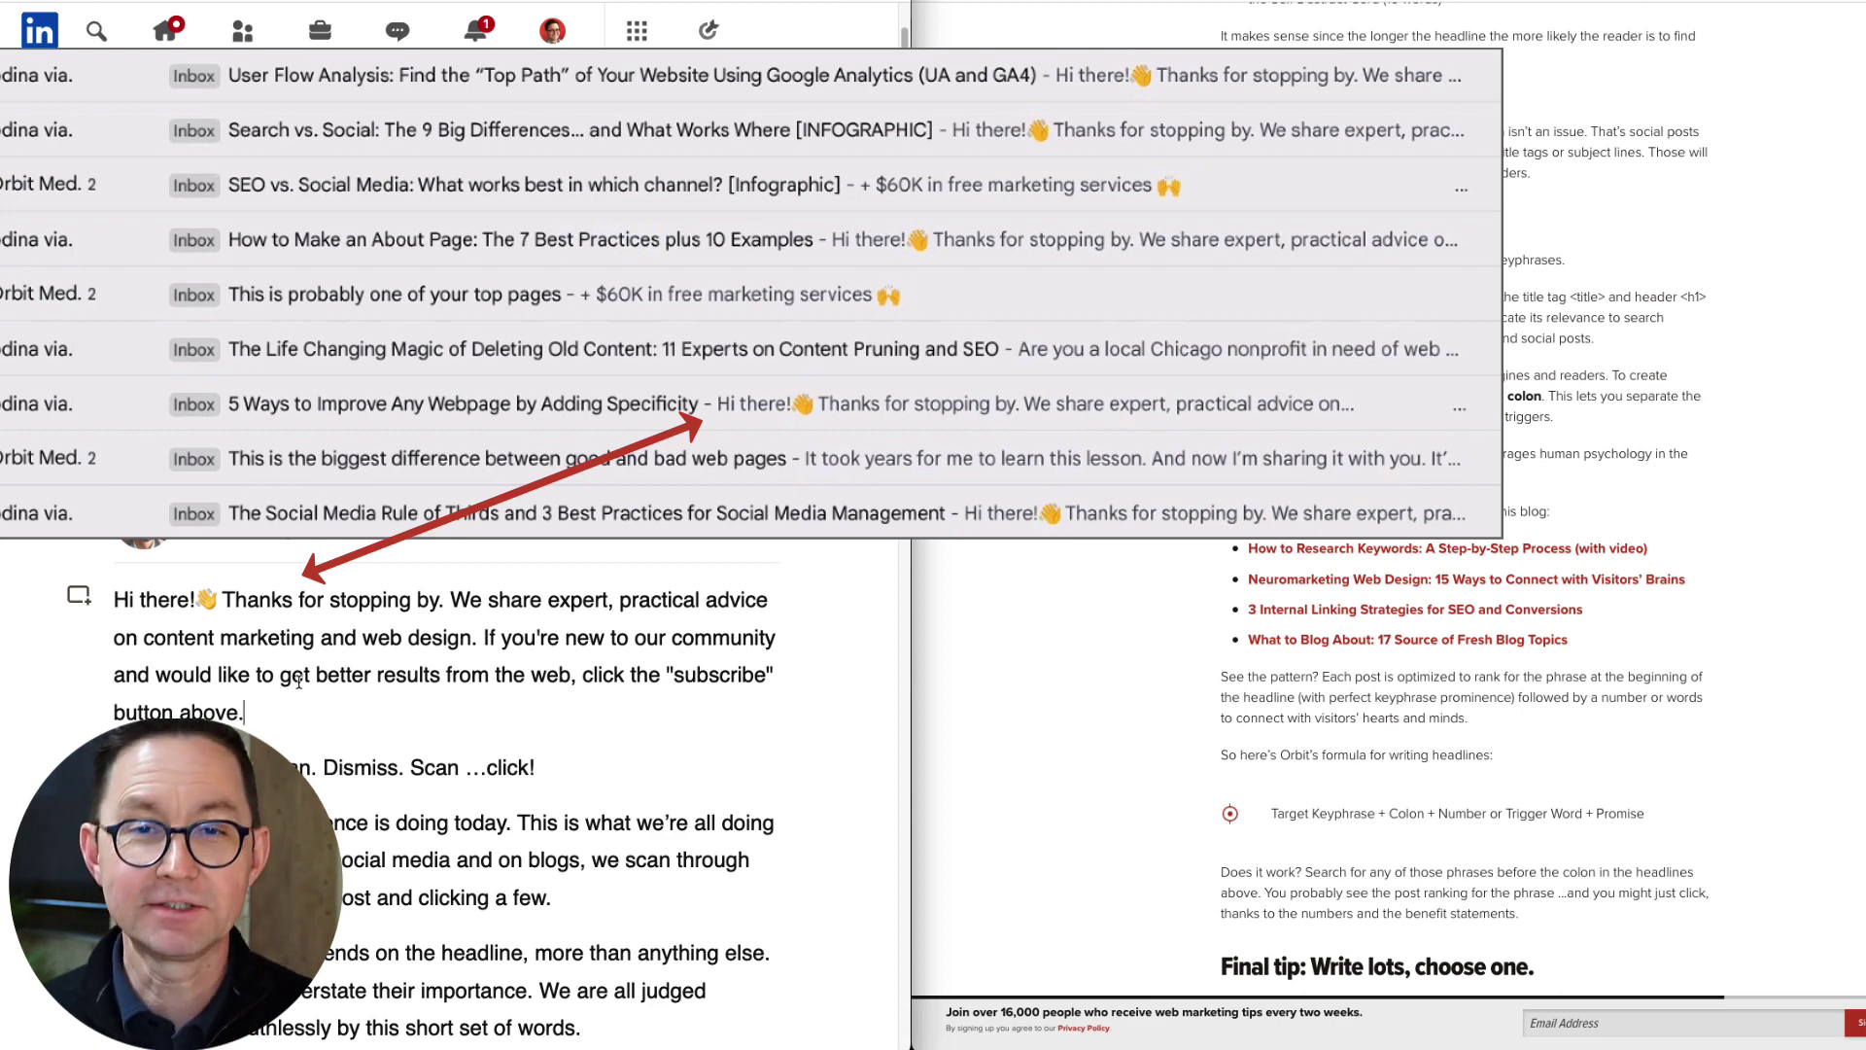
pyautogui.write('..')
pyautogui.press('Return')
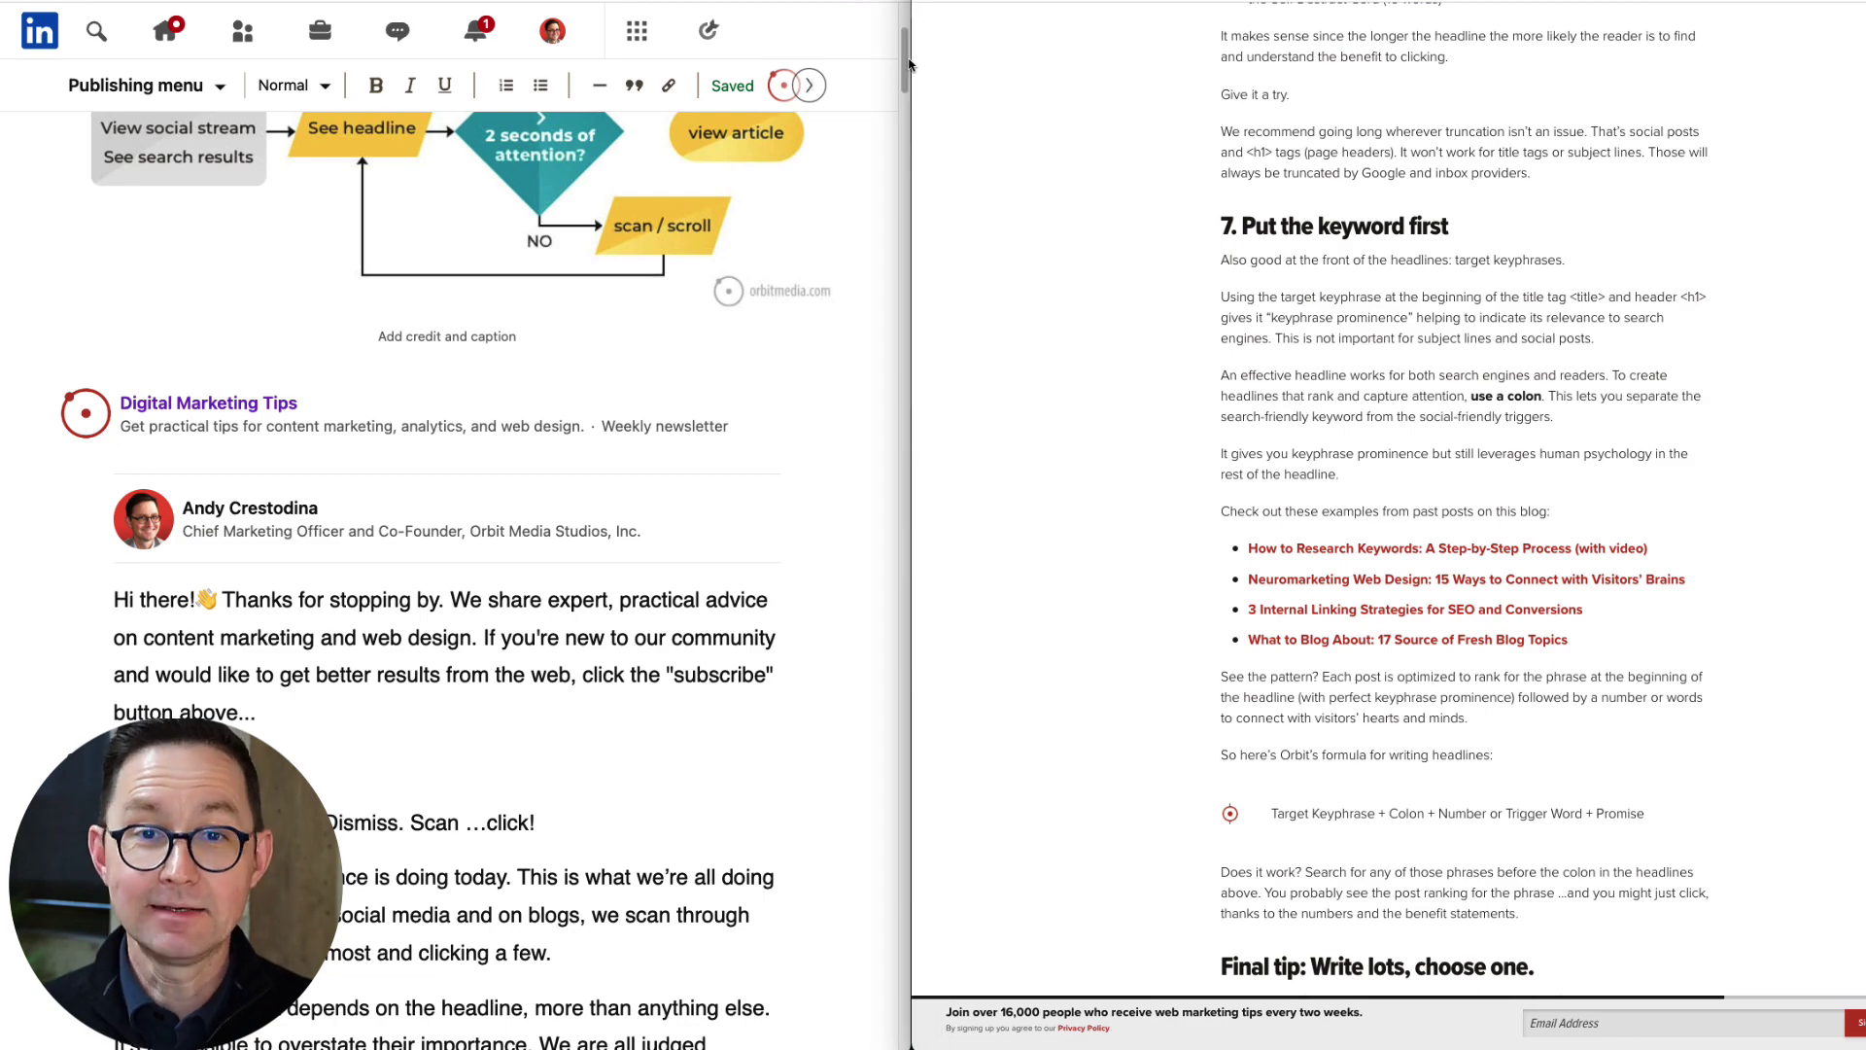
# Advance from the editor to the newsletter edition's Share step.
pyautogui.moveTo(909, 64); pyautogui.dragTo(764, 129)
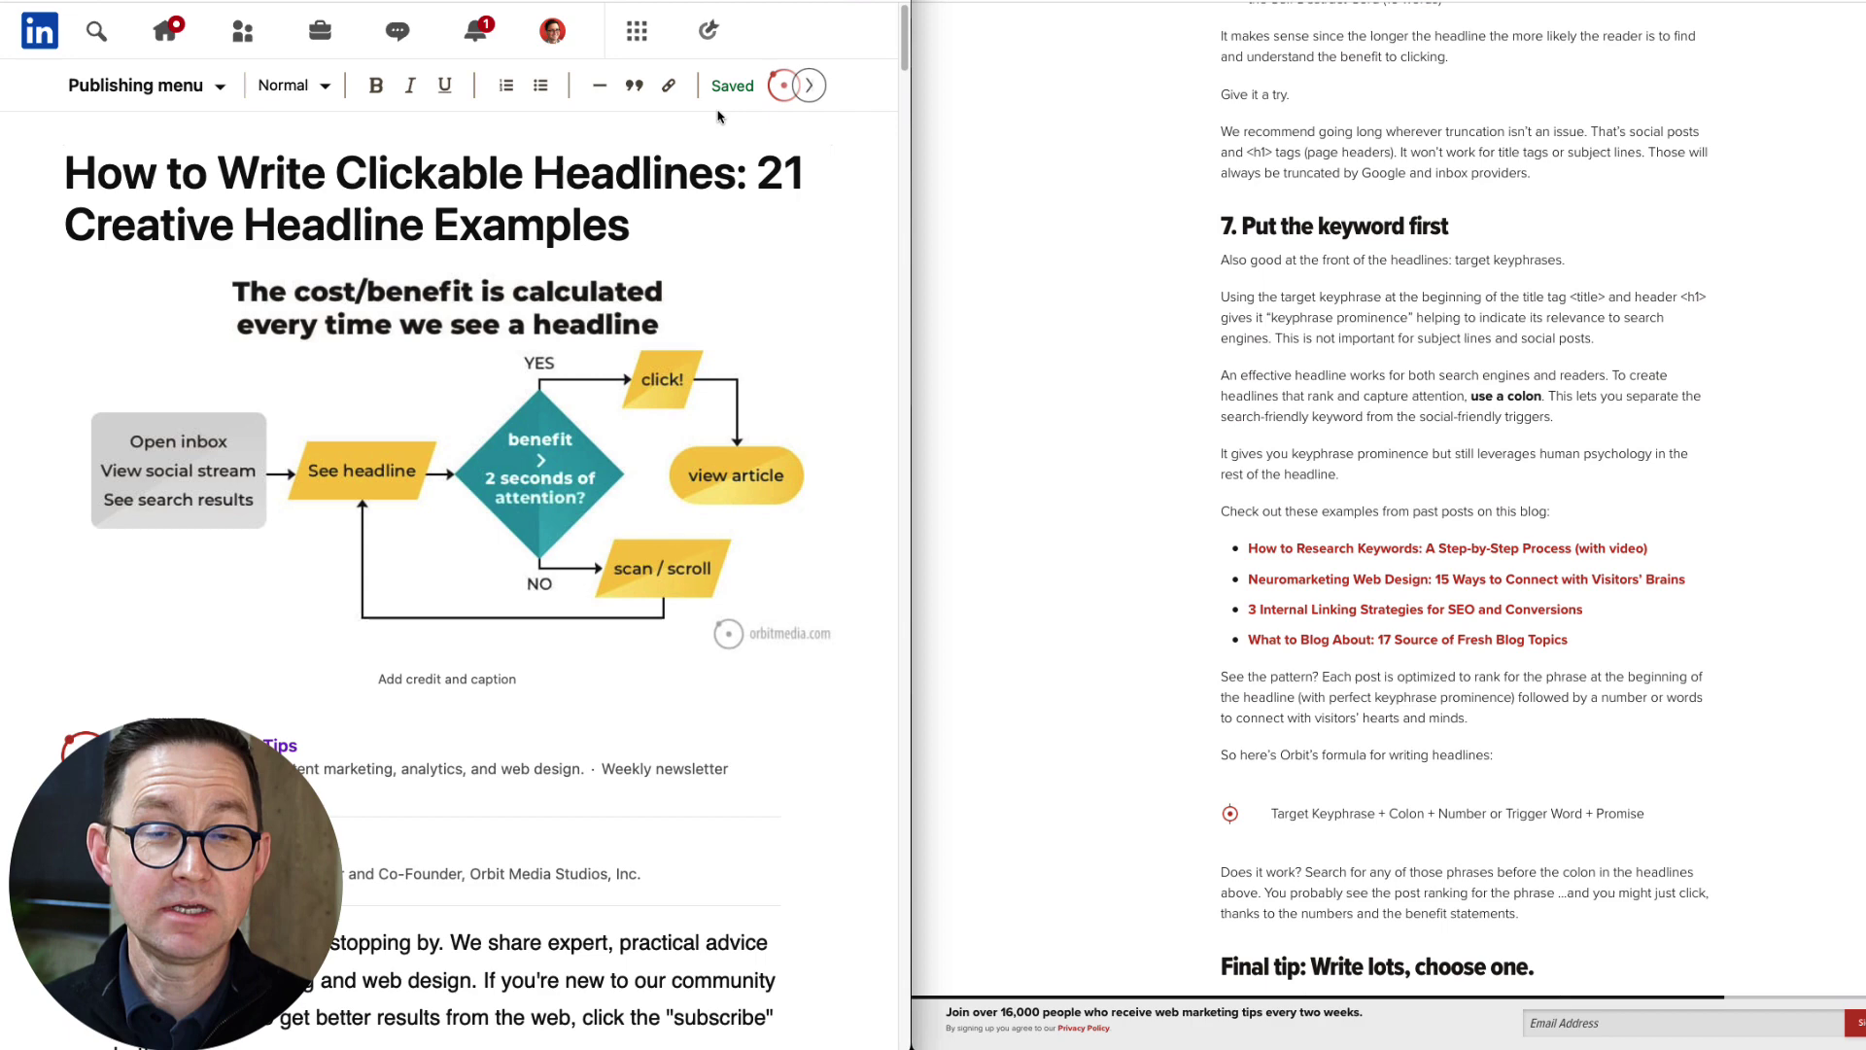
pyautogui.click(811, 87)
pyautogui.click(775, 86)
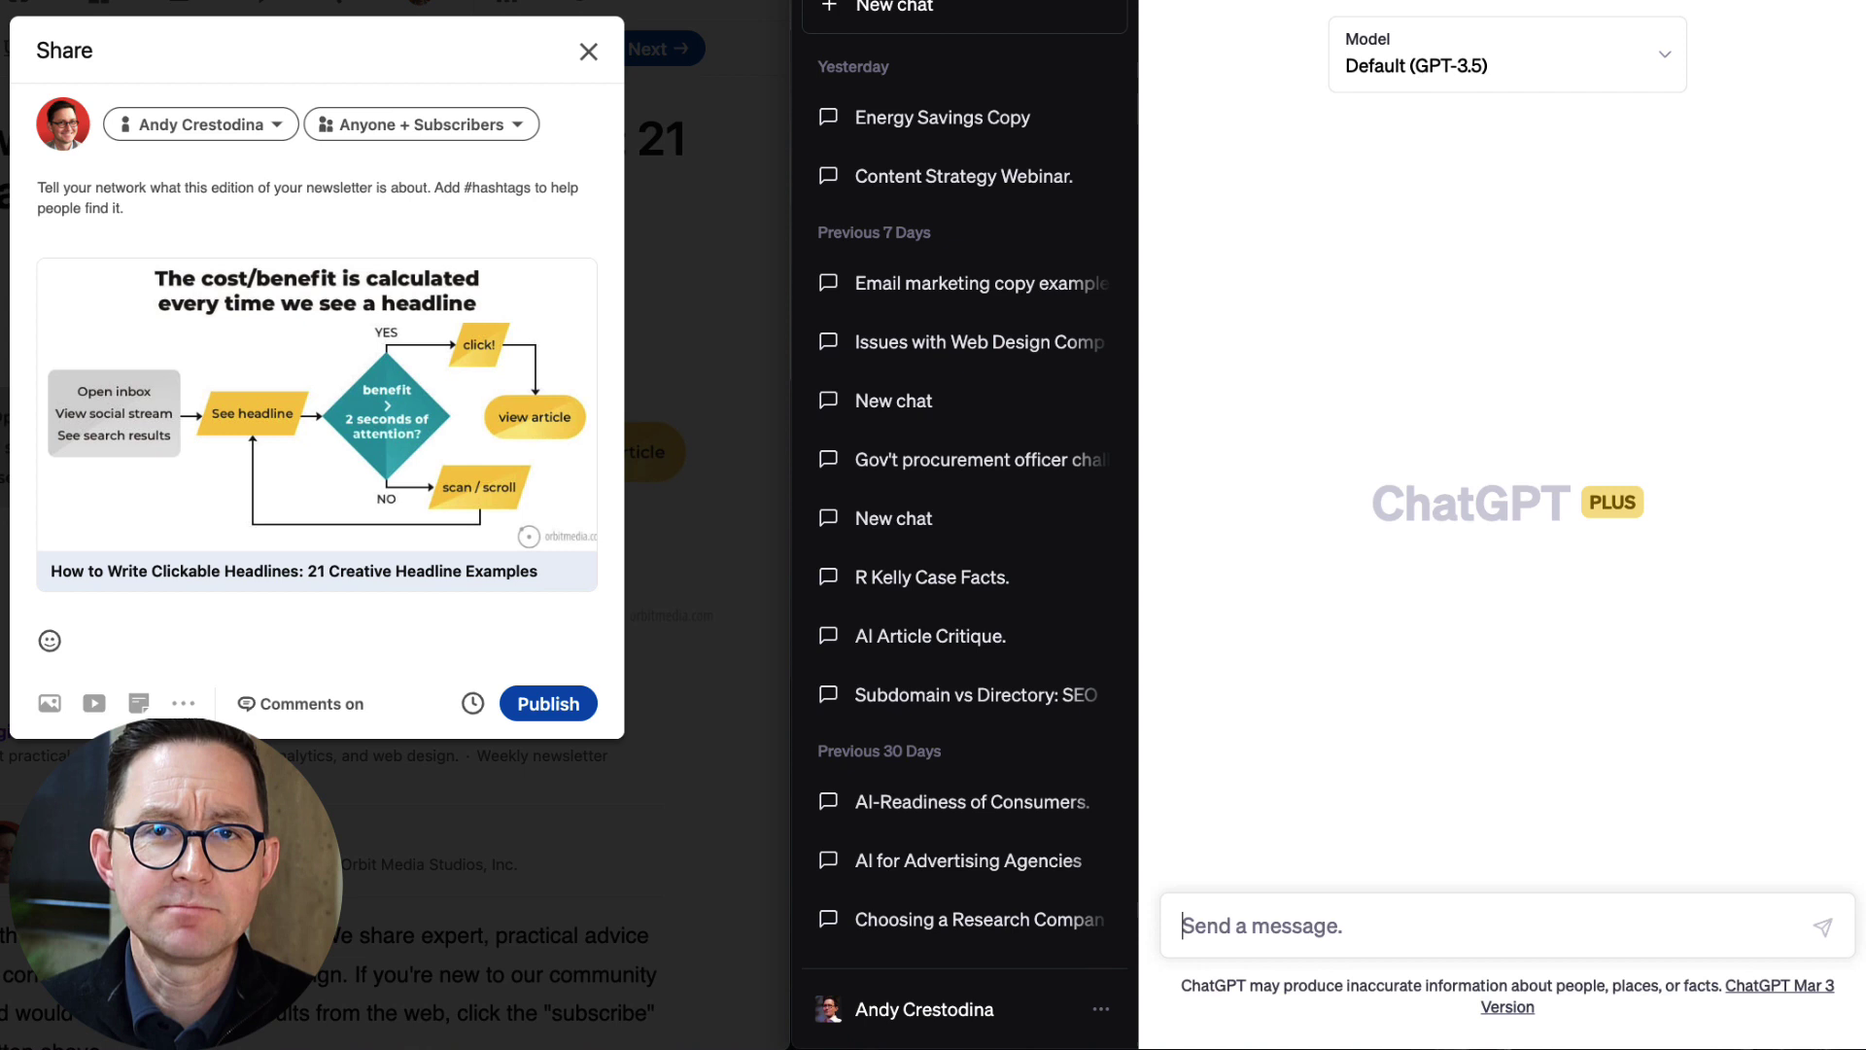
# Switch ChatGPT to GPT-4 and request a social post for the pasted headlines article URL.
pyautogui.click(1428, 83)
pyautogui.click(1380, 188)
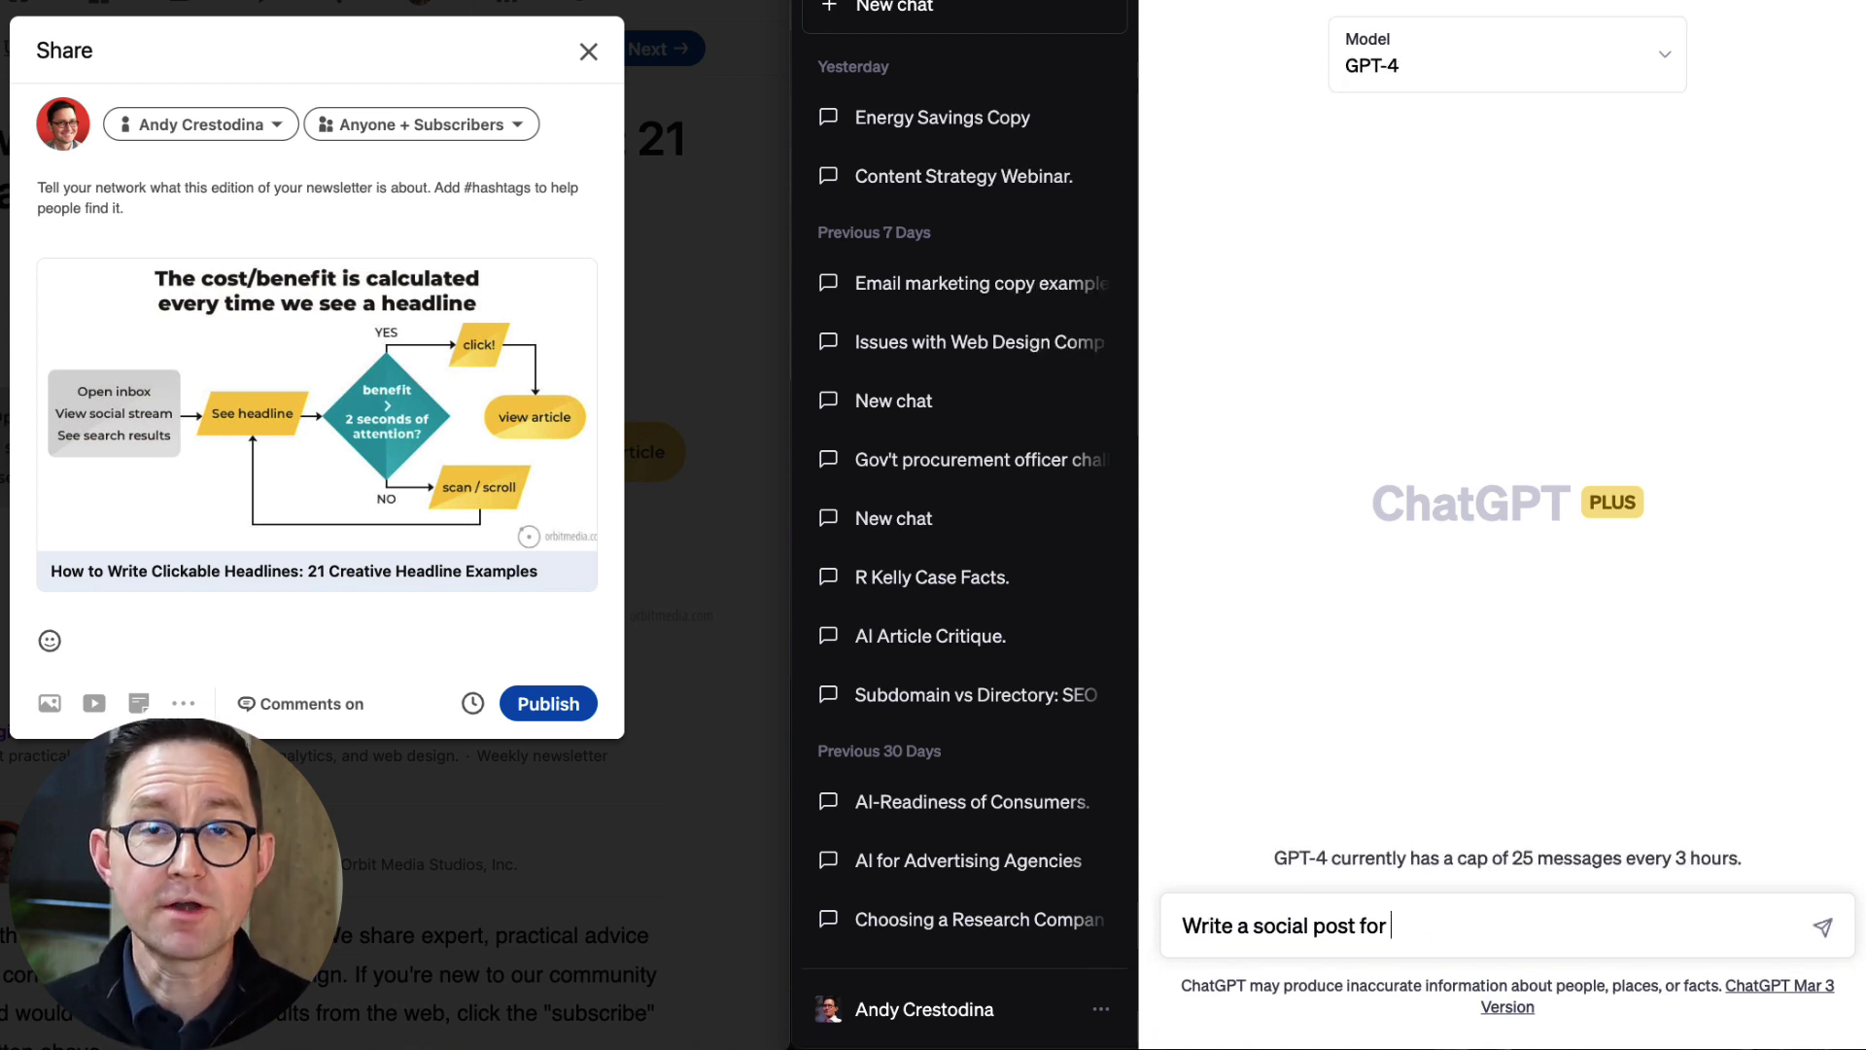
pyautogui.write('https://www.orbitmedia.com/blog/writing-headlines/')
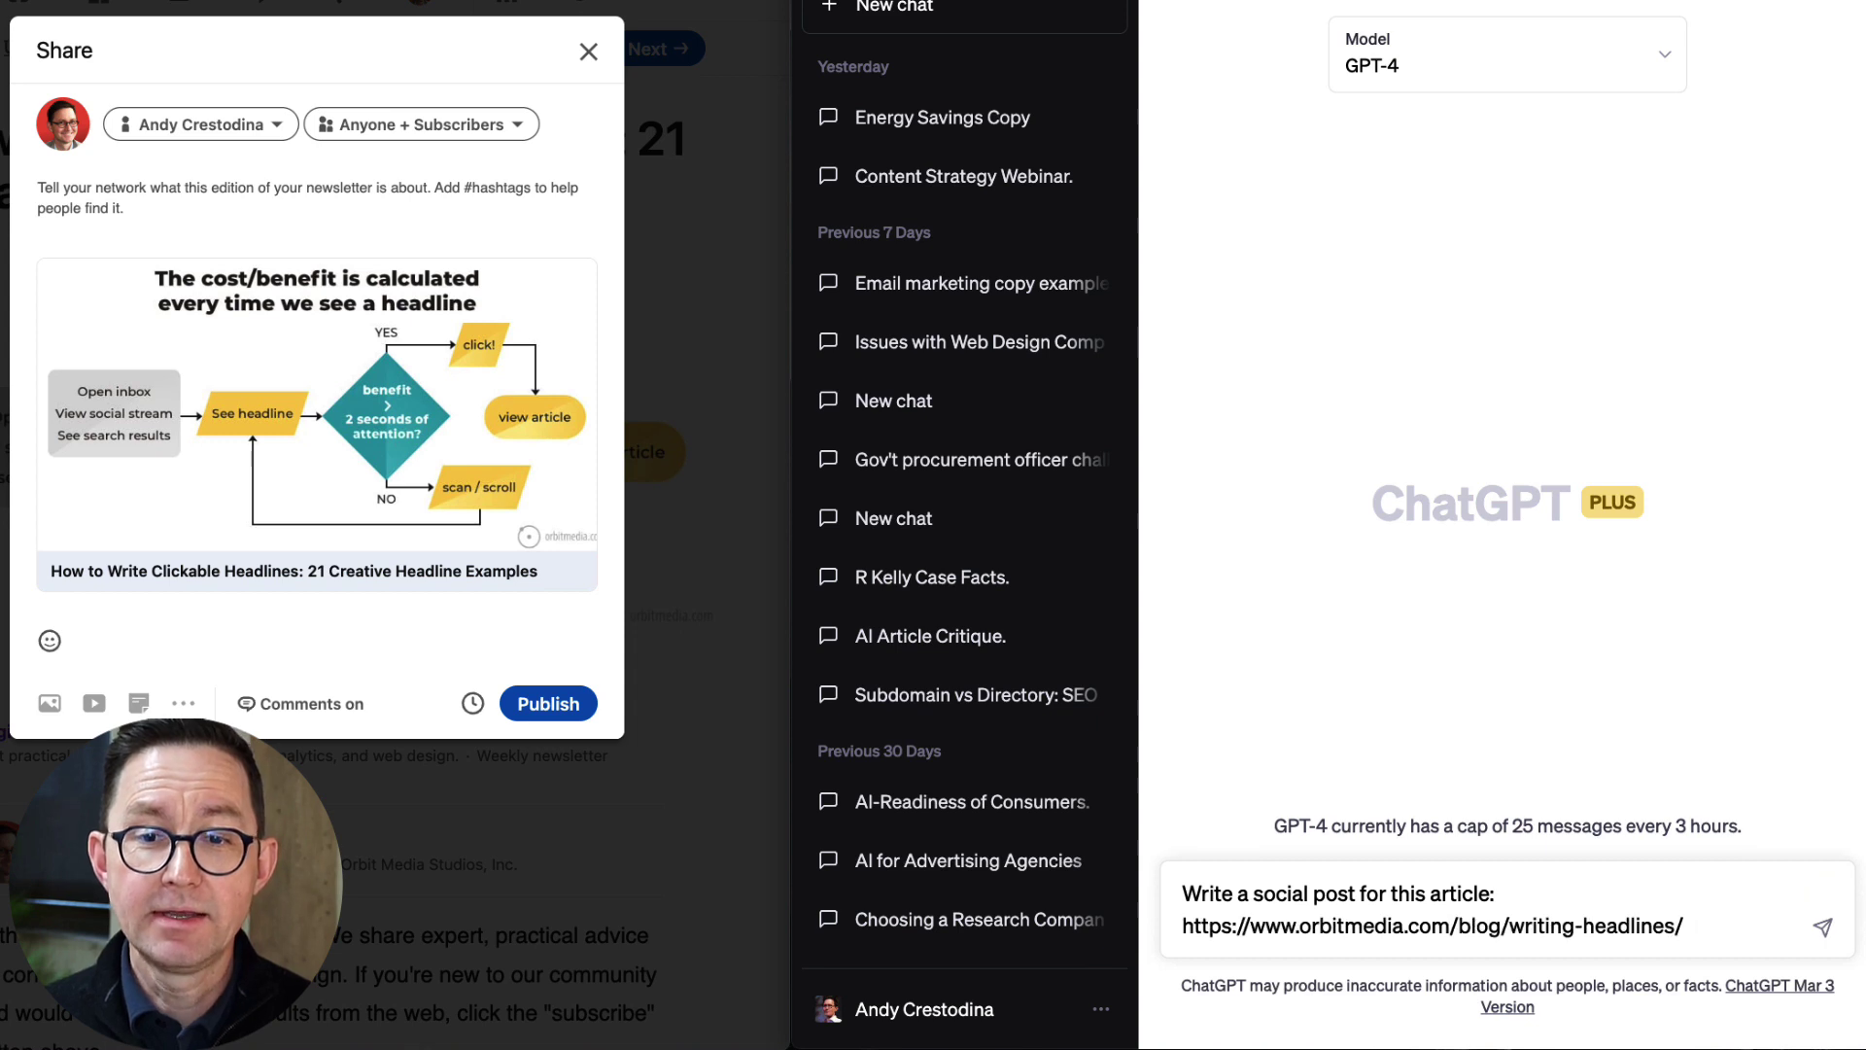
pyautogui.press('Return')
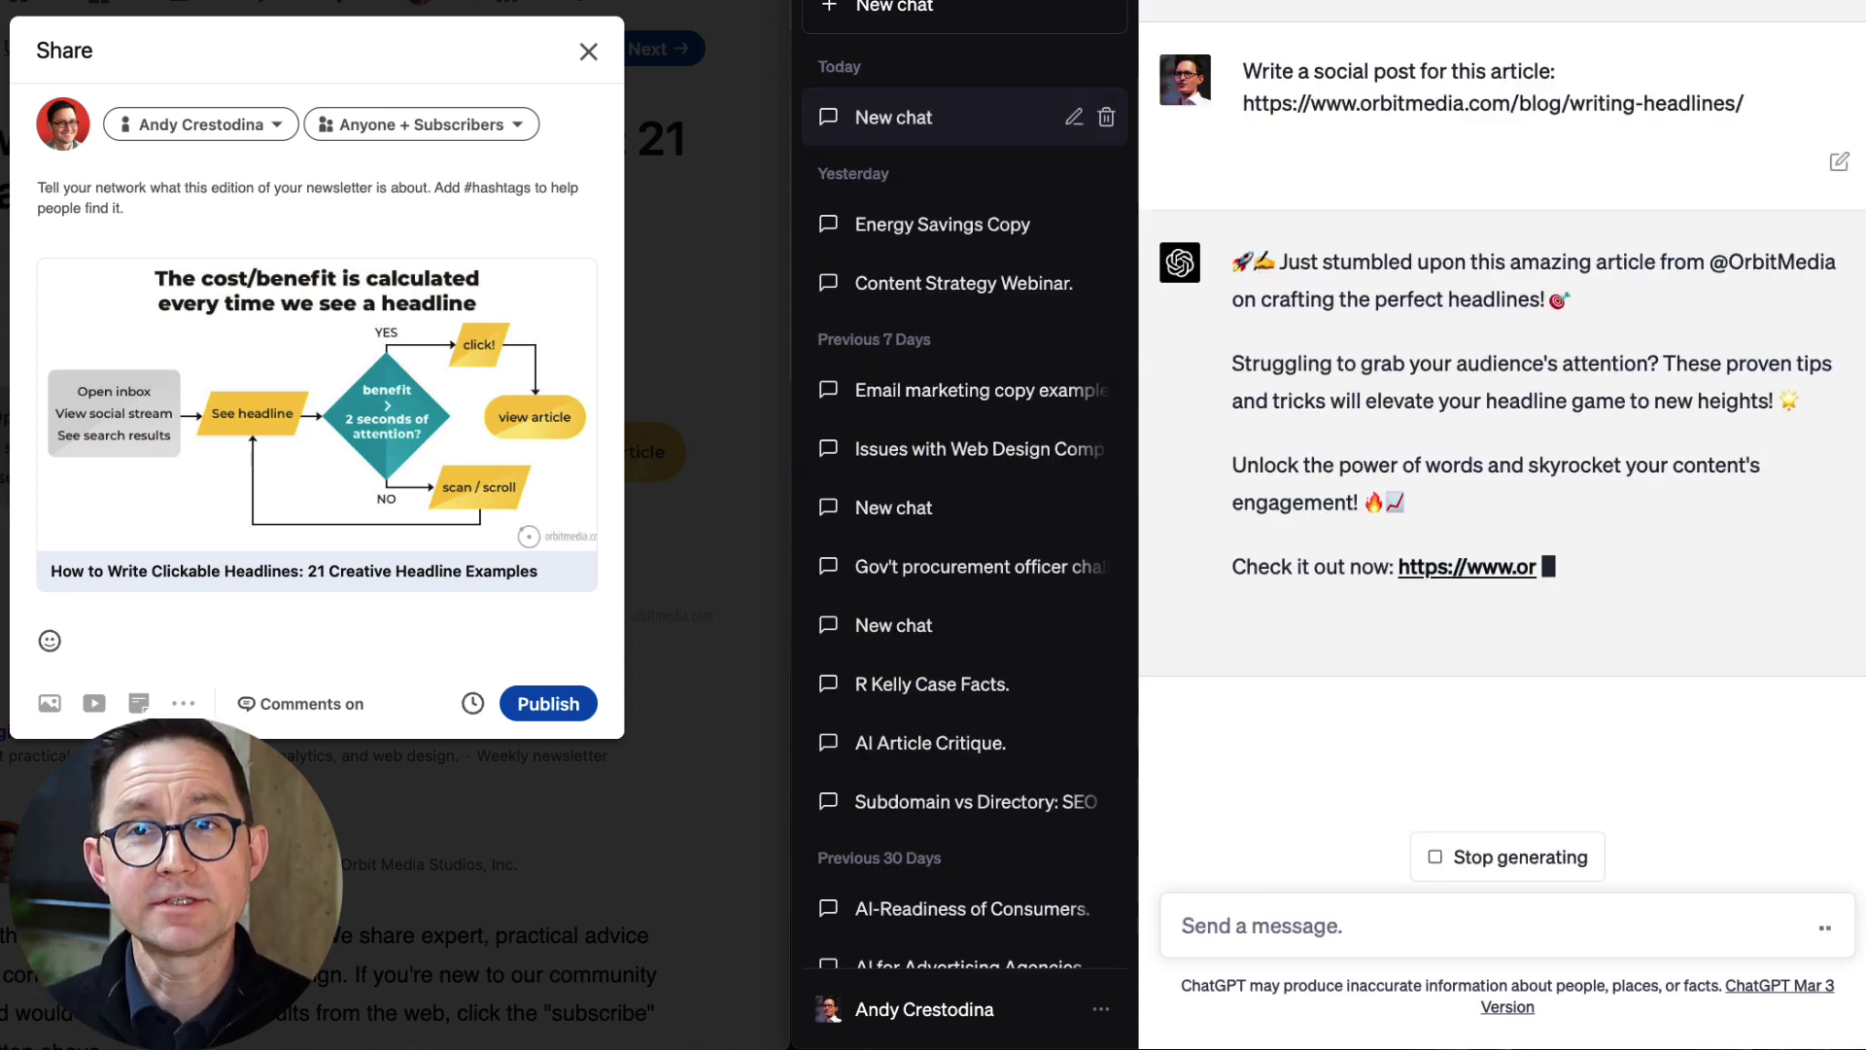
# Ask ChatGPT with 'Make it longer and more specific.' for an expanded version.
pyautogui.write('Write an email promoting this article:')
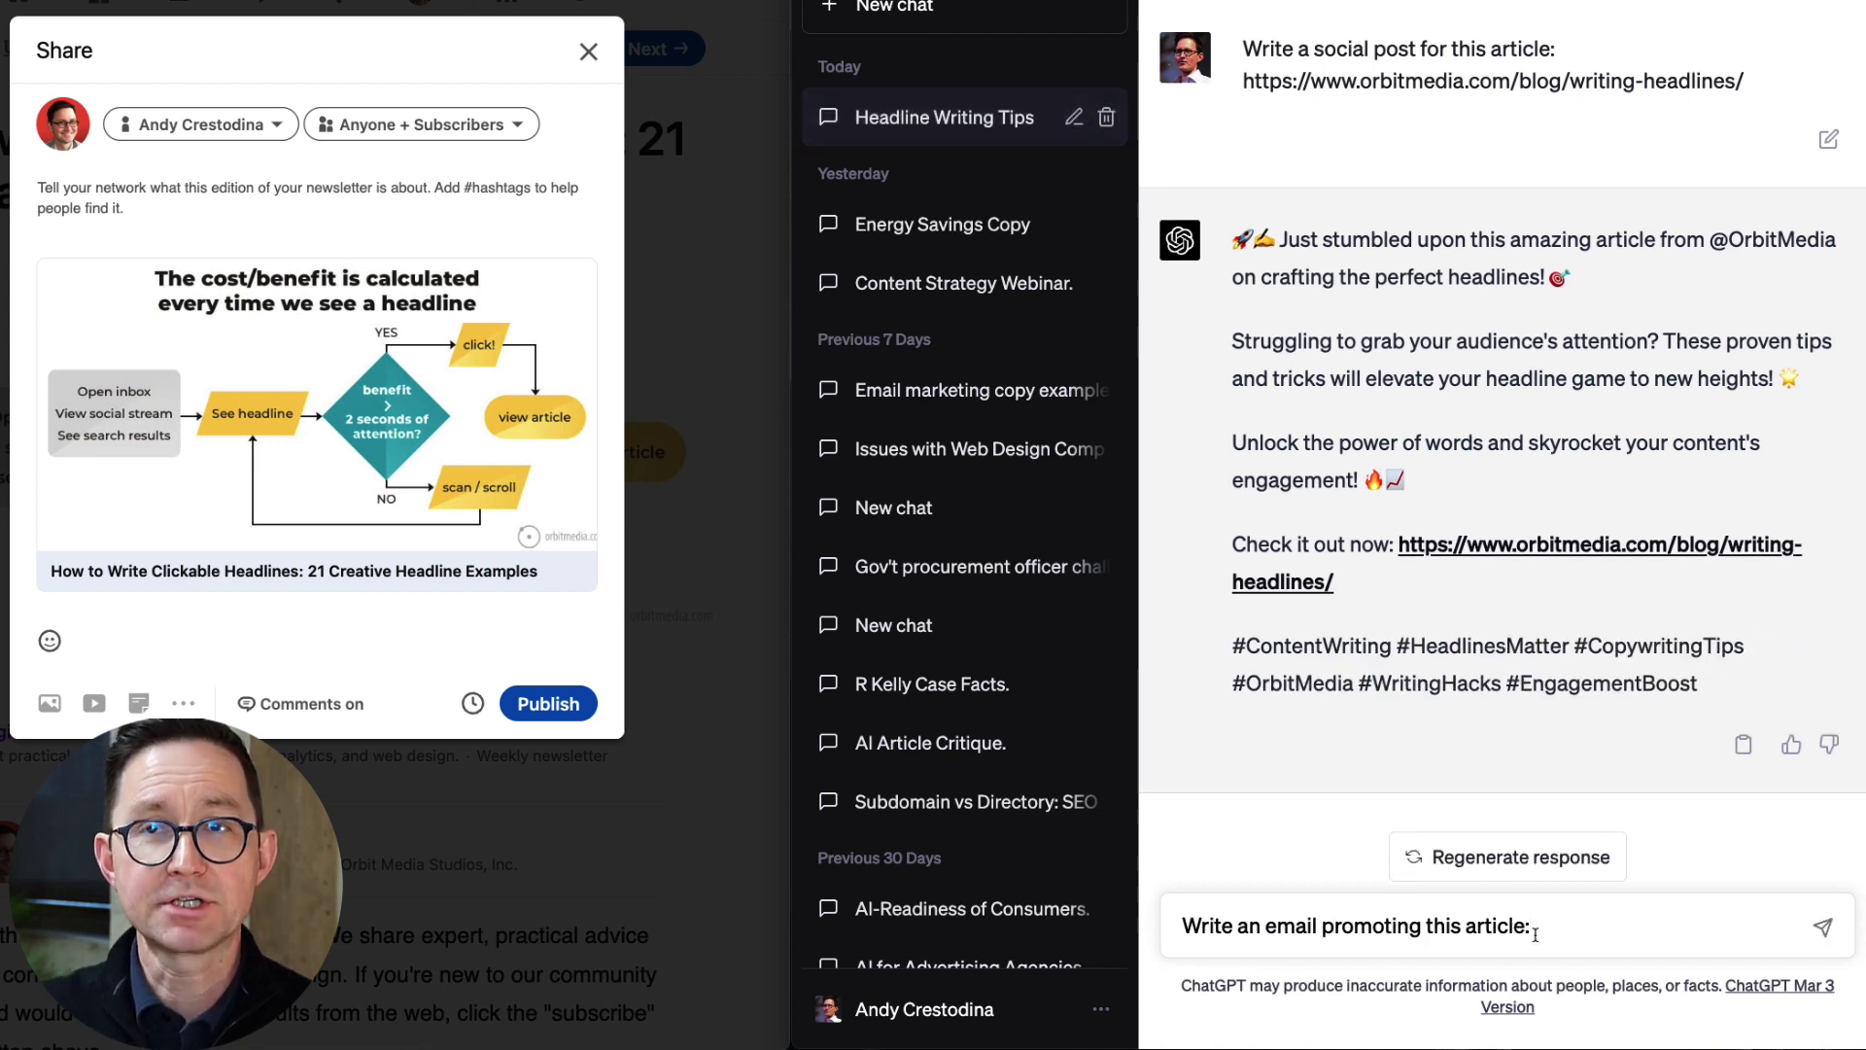
pyautogui.hotkey('ctrl', 'a')
pyautogui.write('Make it ')
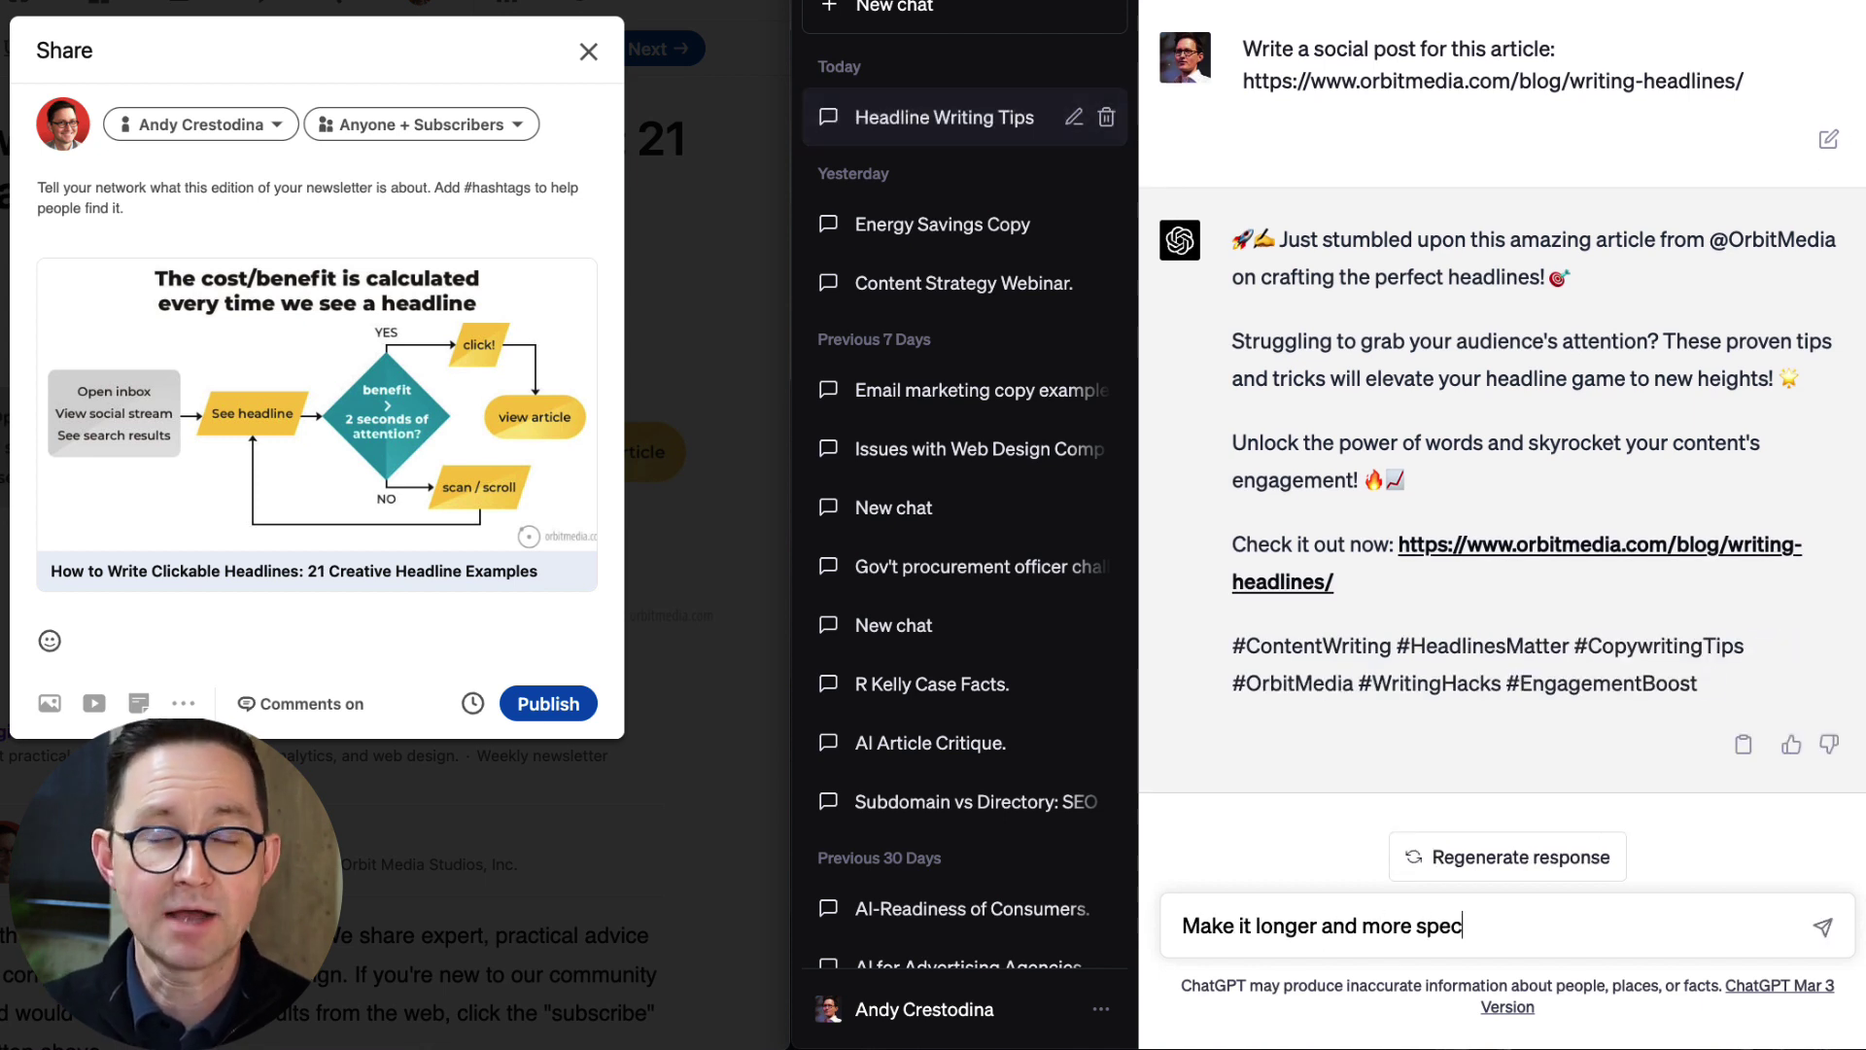
pyautogui.write('longer and more specific.')
pyautogui.press('Return')
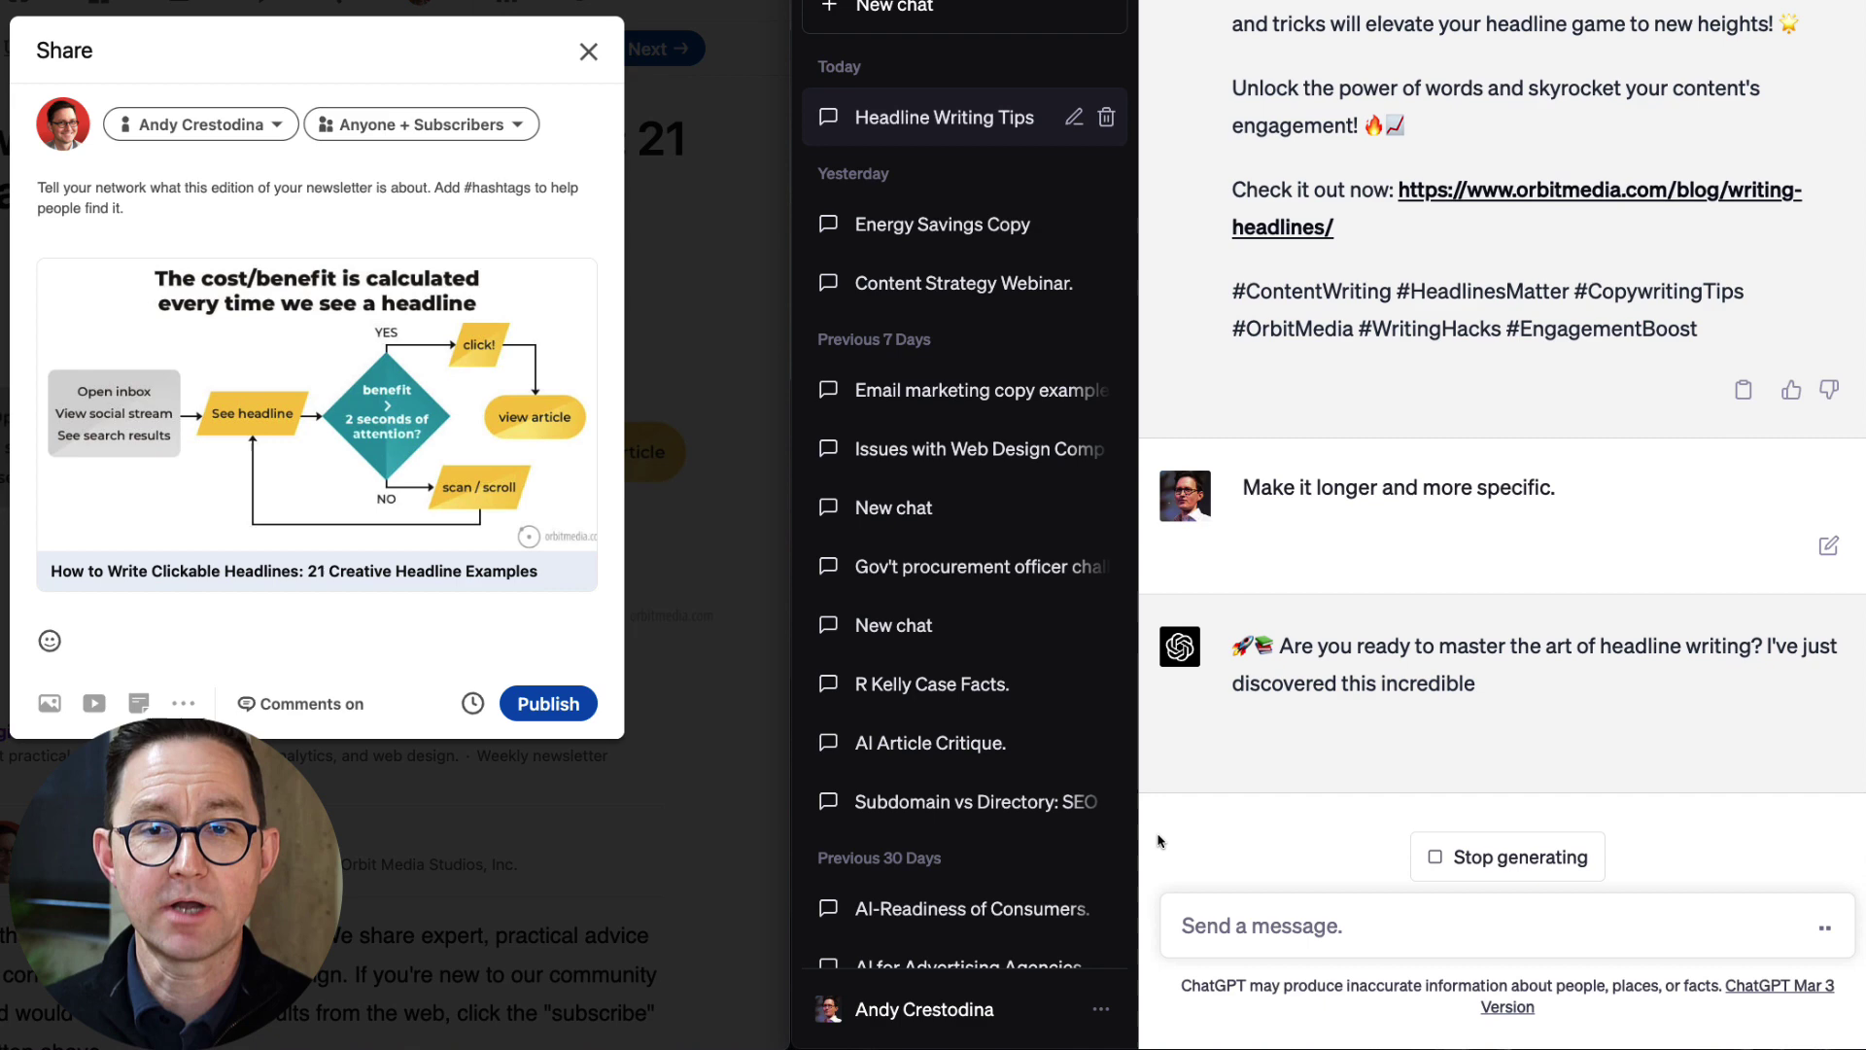
pyautogui.click(343, 207)
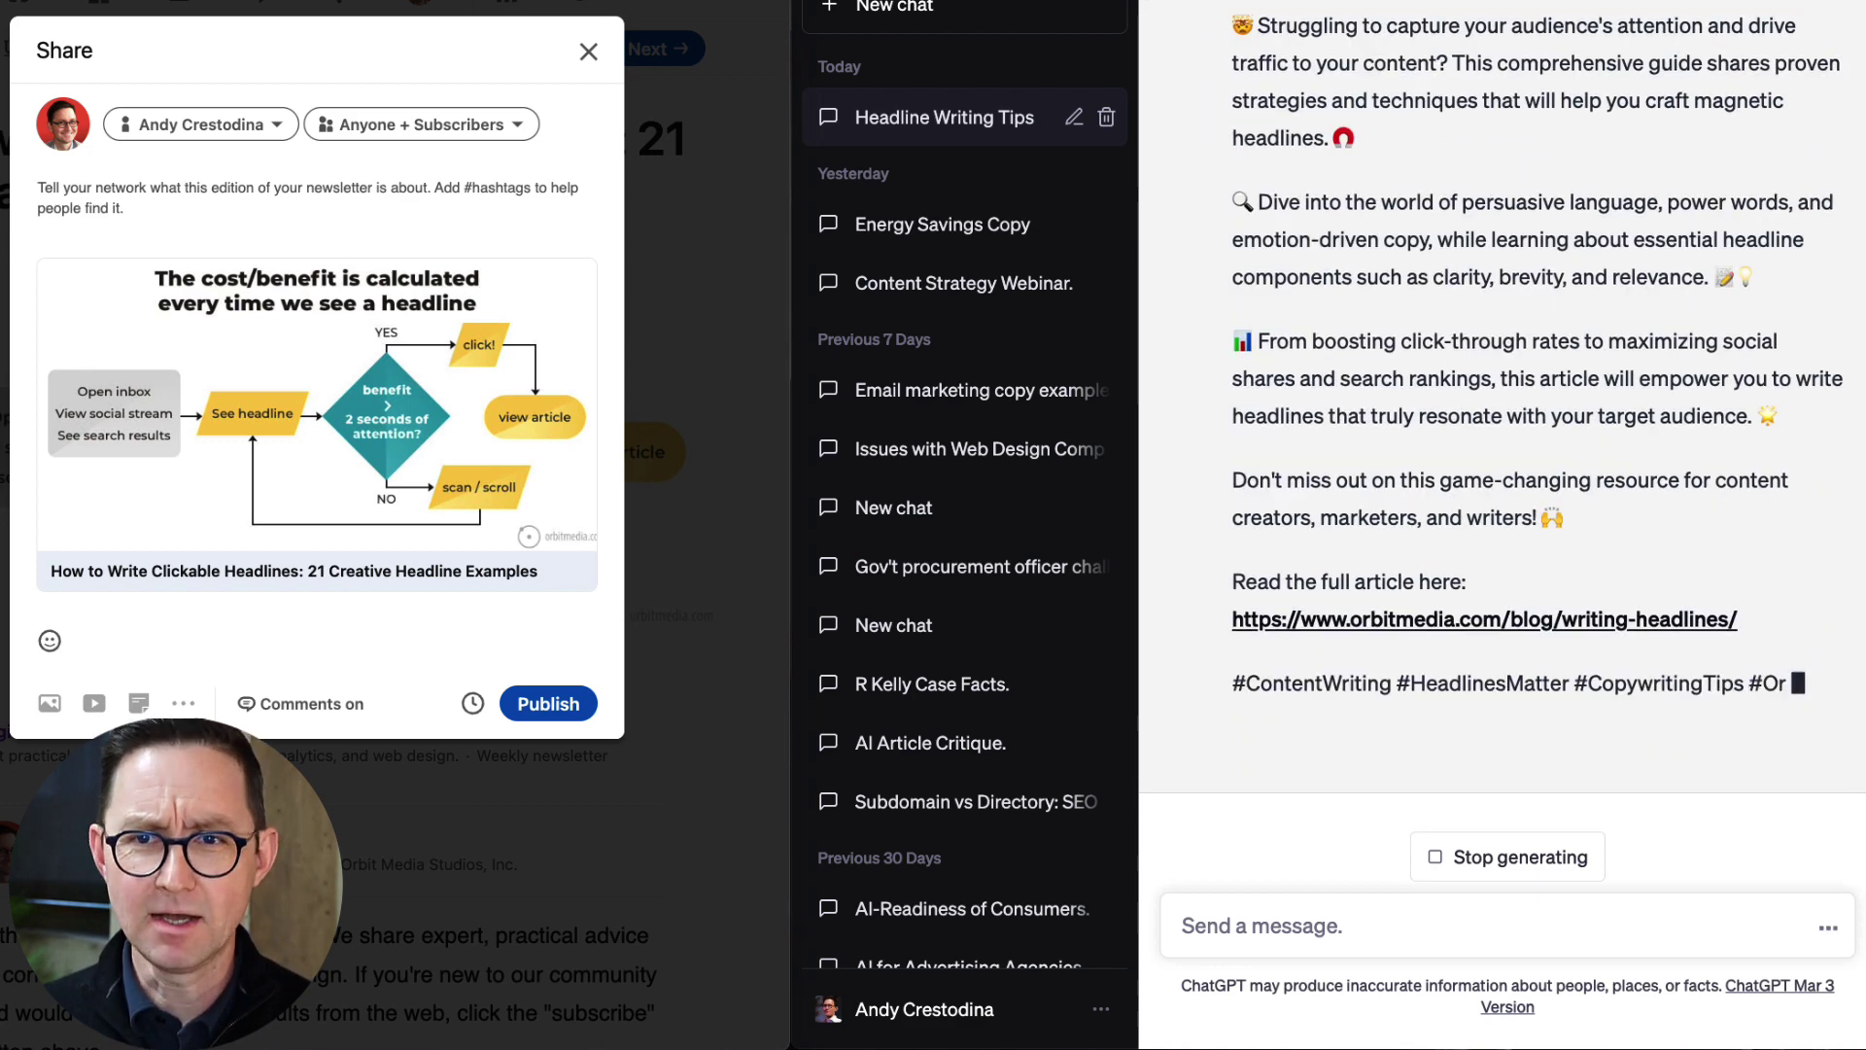
pyautogui.scroll(3, 1458, 266)
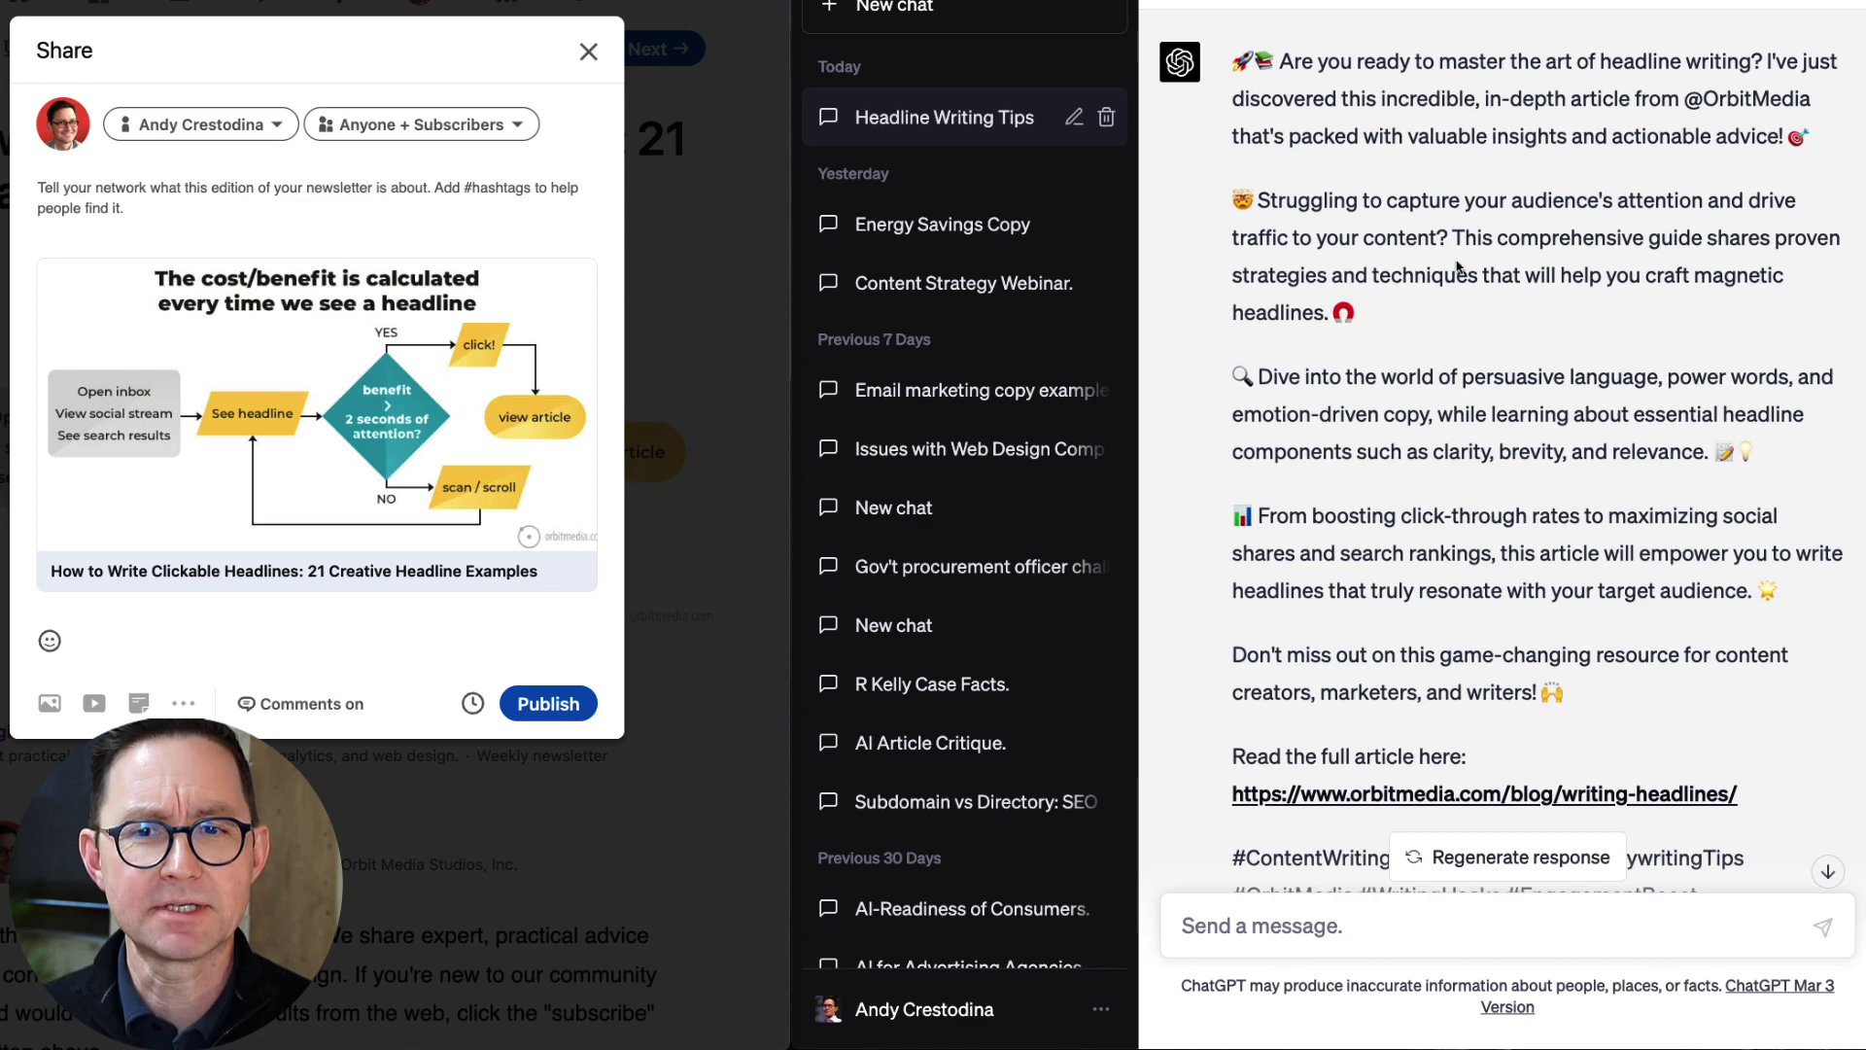
# Add ChatGPT's sentence on persuasive language to the draft, reworded with 'It covers' and 'and'.
pyautogui.moveTo(1463, 379); pyautogui.dragTo(1715, 454)
pyautogui.press('super+c')
pyautogui.press('super+Tab')
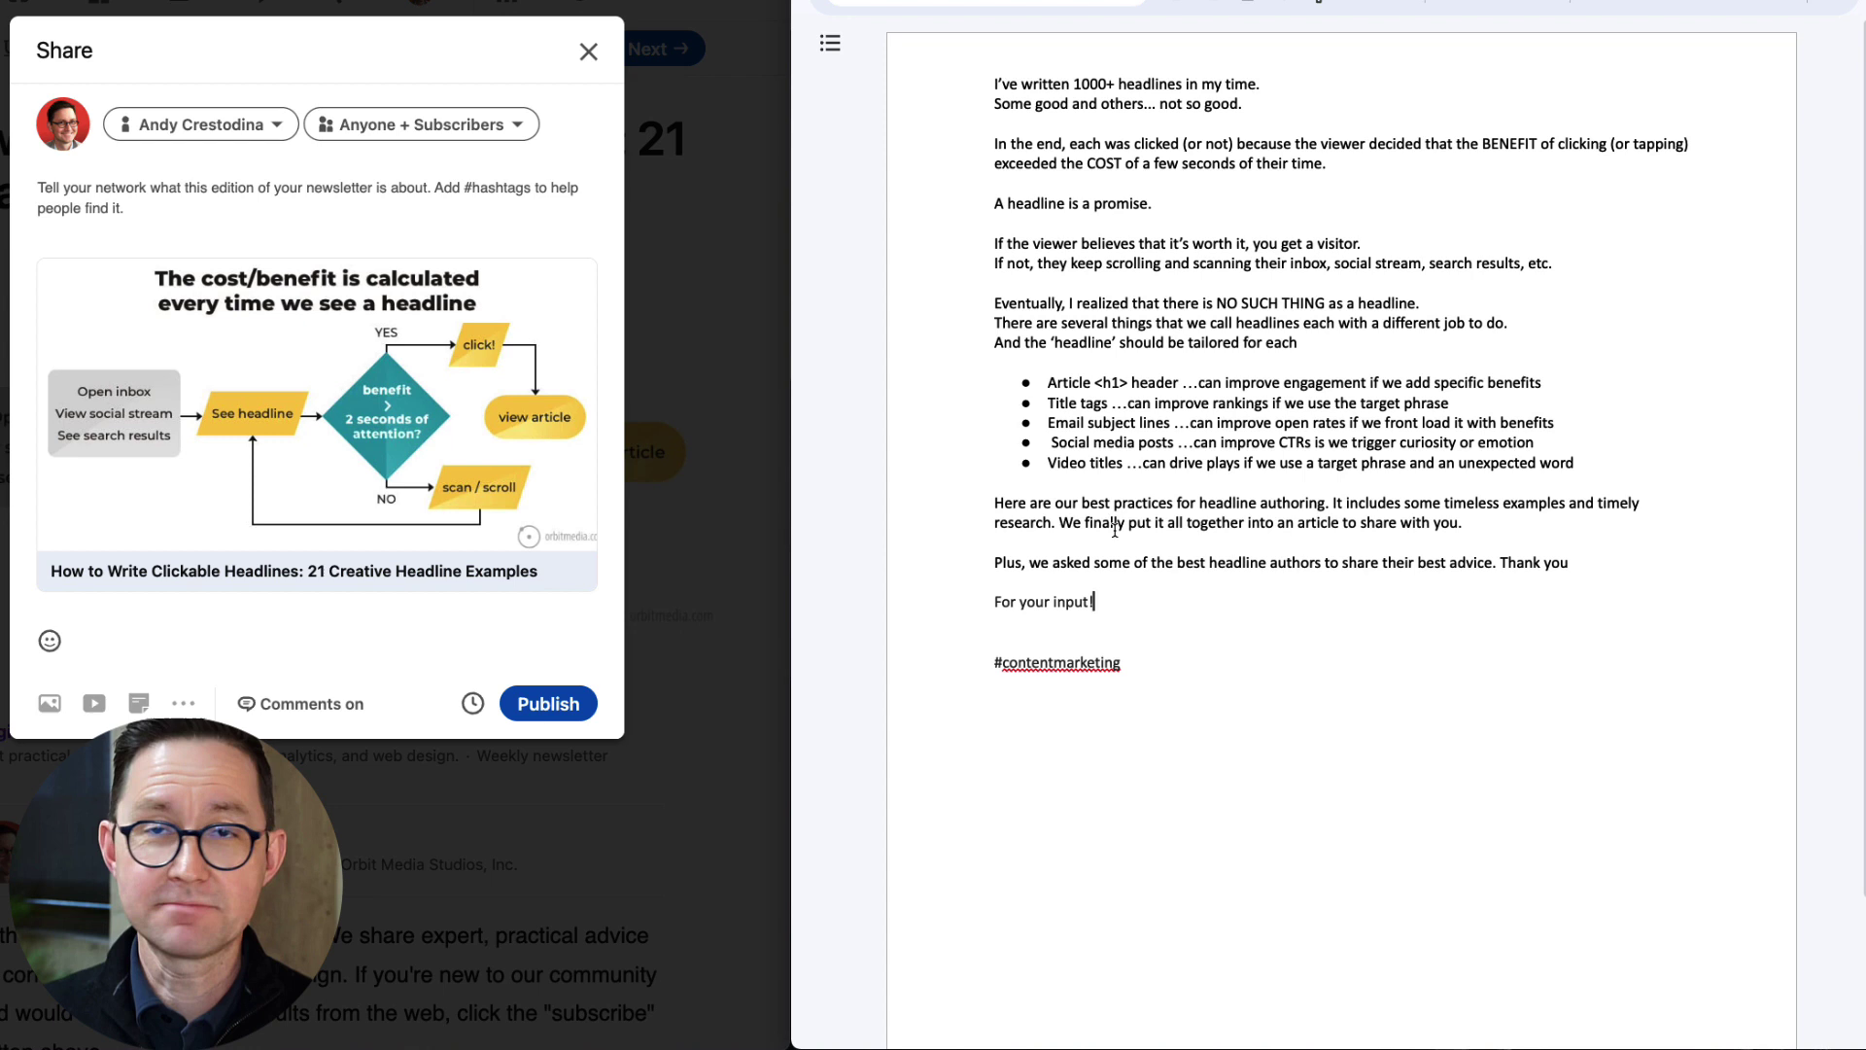
pyautogui.press('Return')
pyautogui.press('Return')
pyautogui.press('super+v')
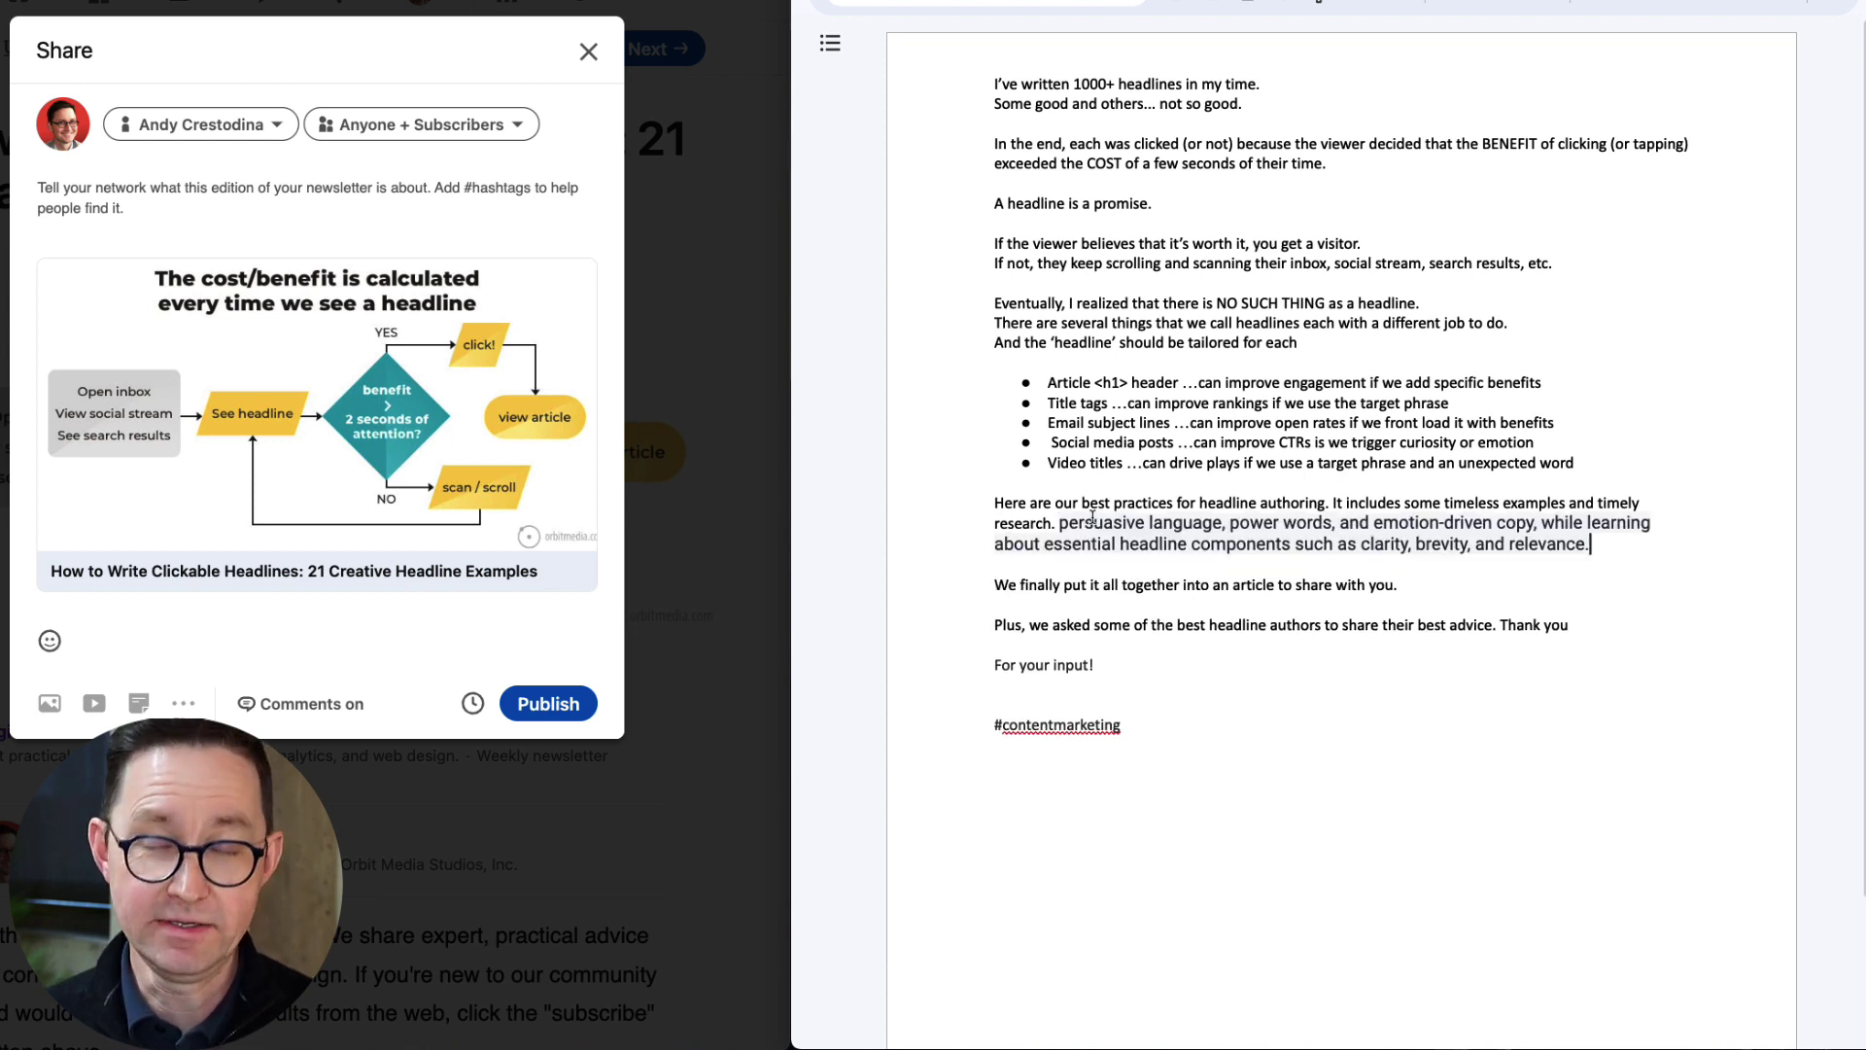
pyautogui.hotkey('ctrl', 'space')
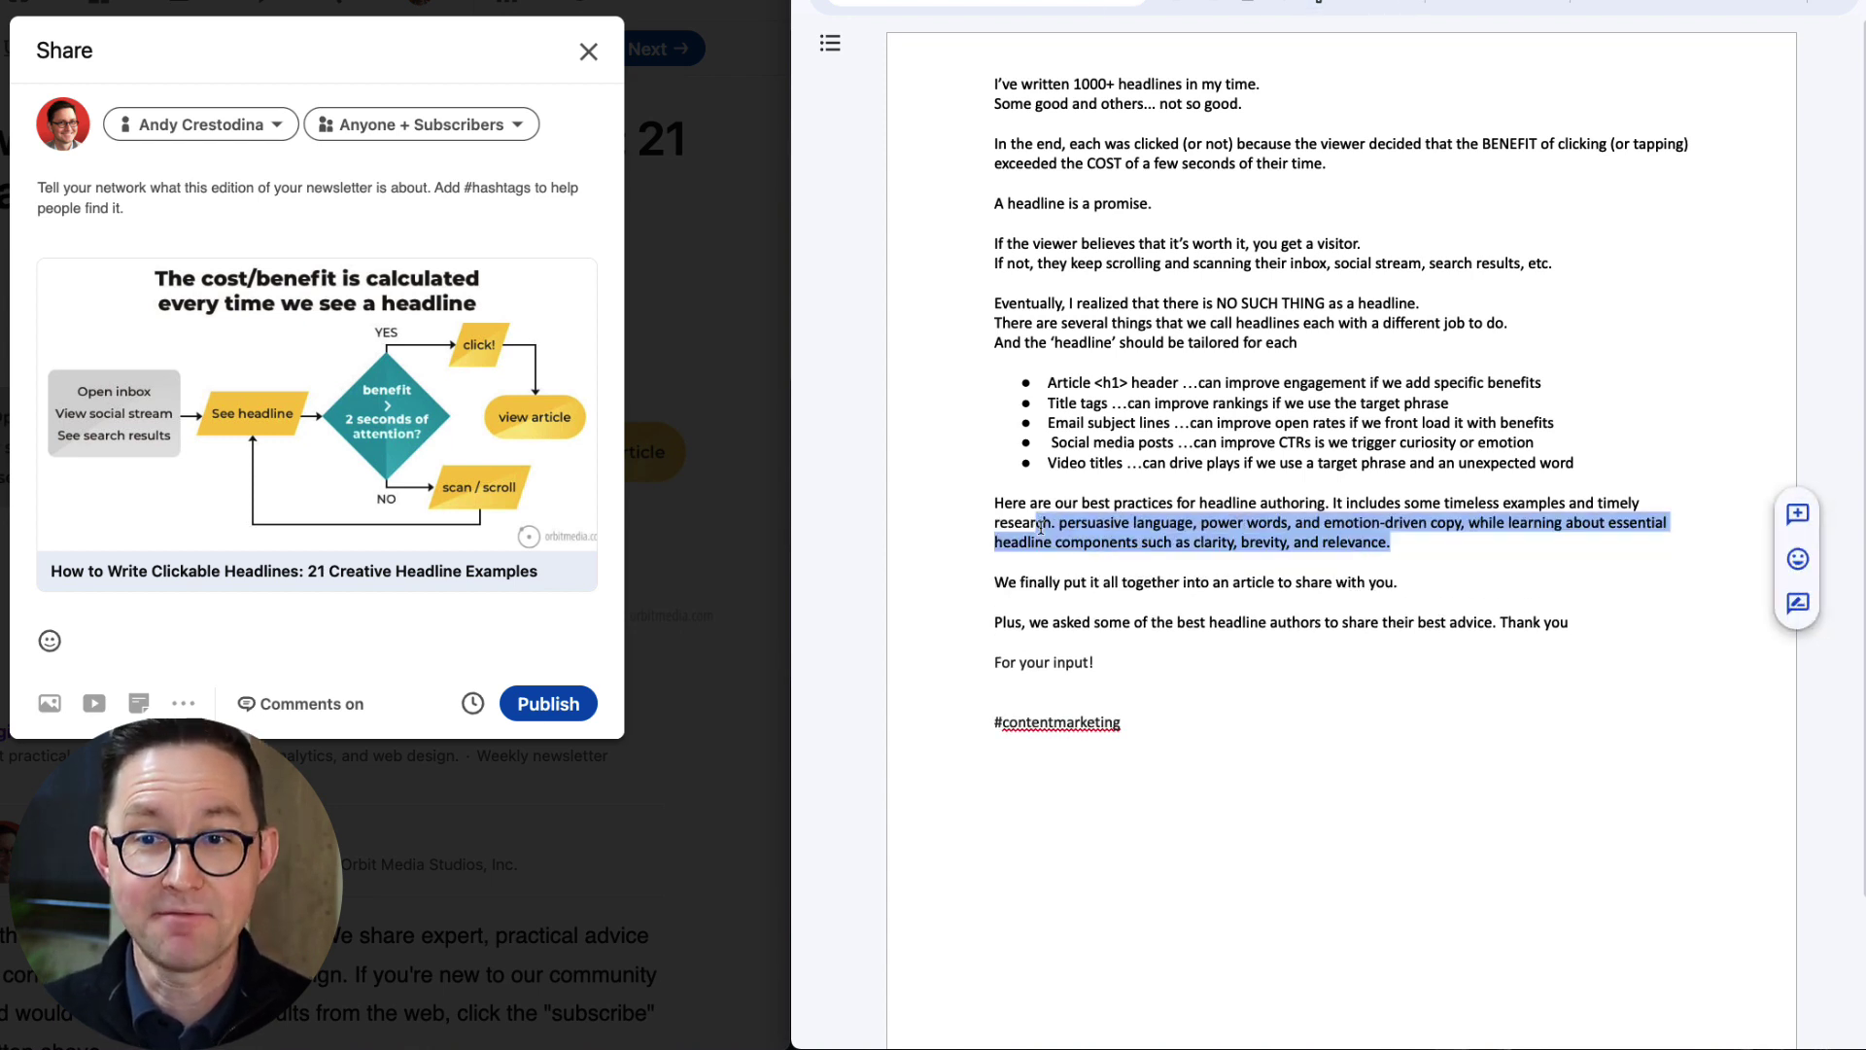
pyautogui.click(1058, 523)
pyautogui.write('It covers')
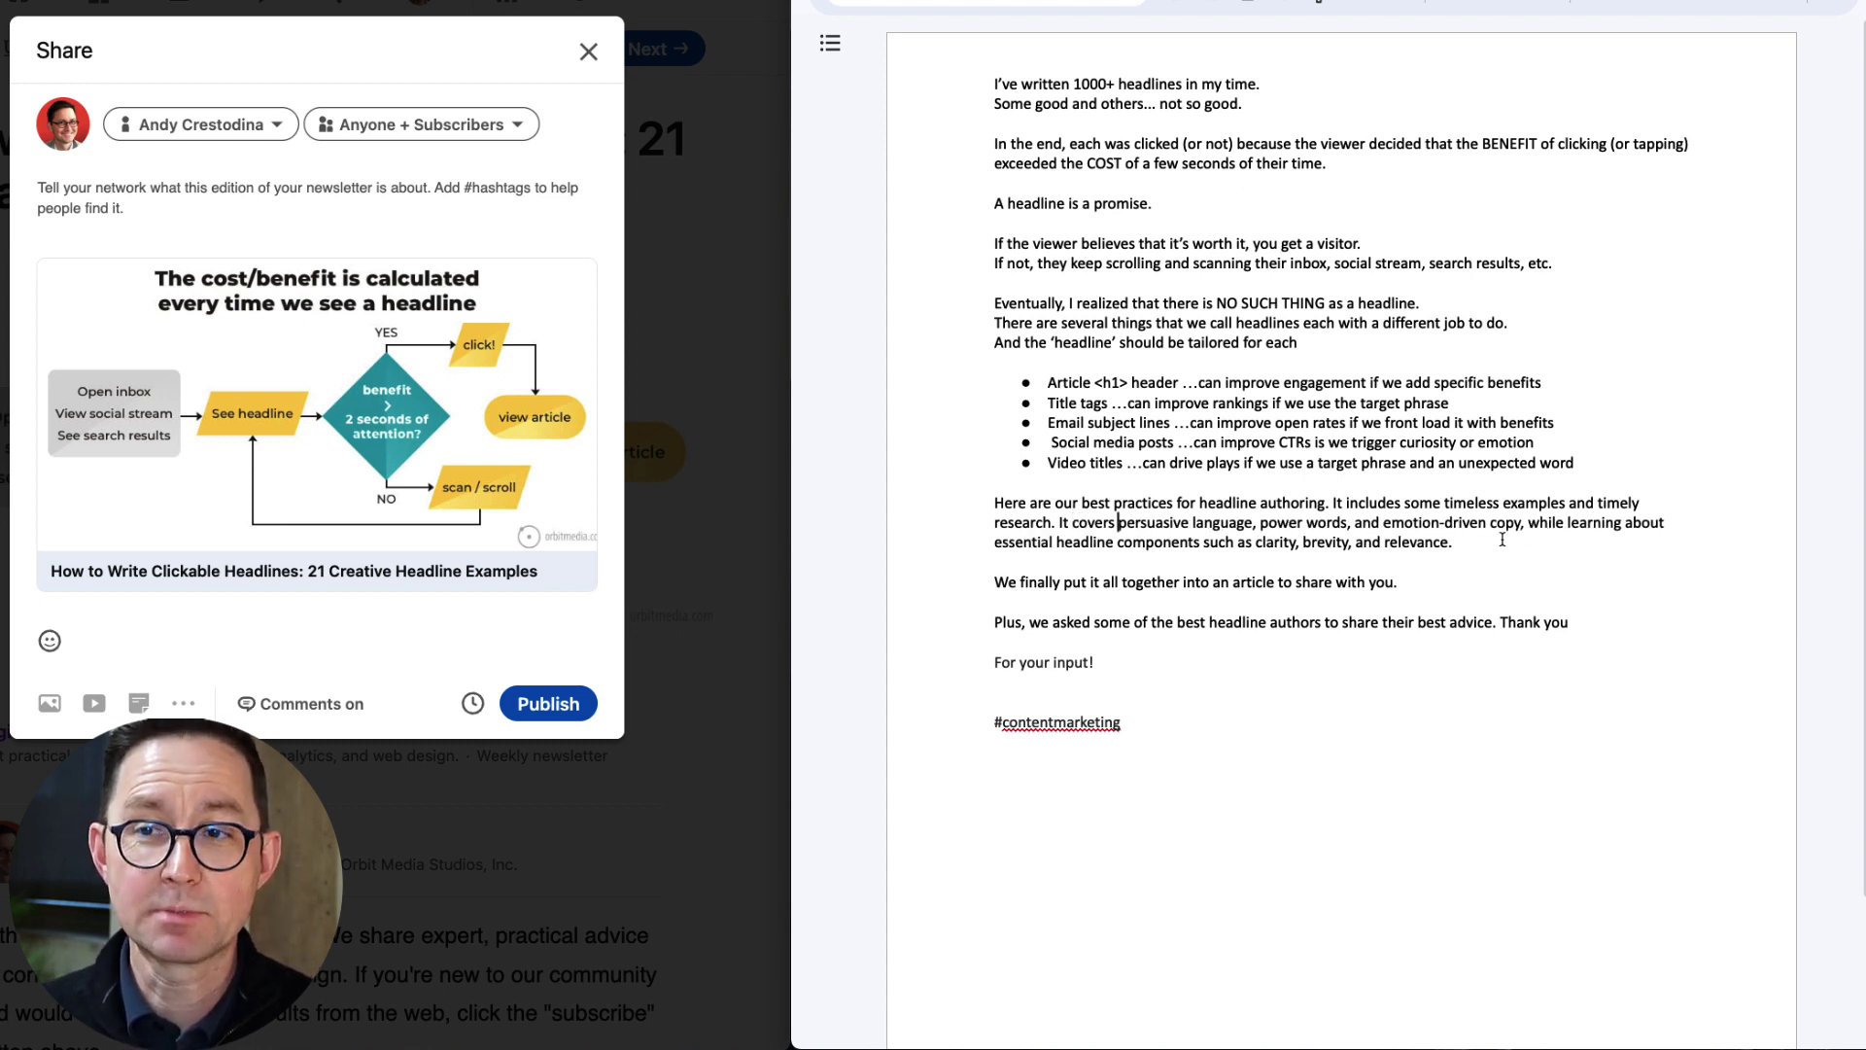
pyautogui.moveTo(1527, 522); pyautogui.dragTo(1639, 525)
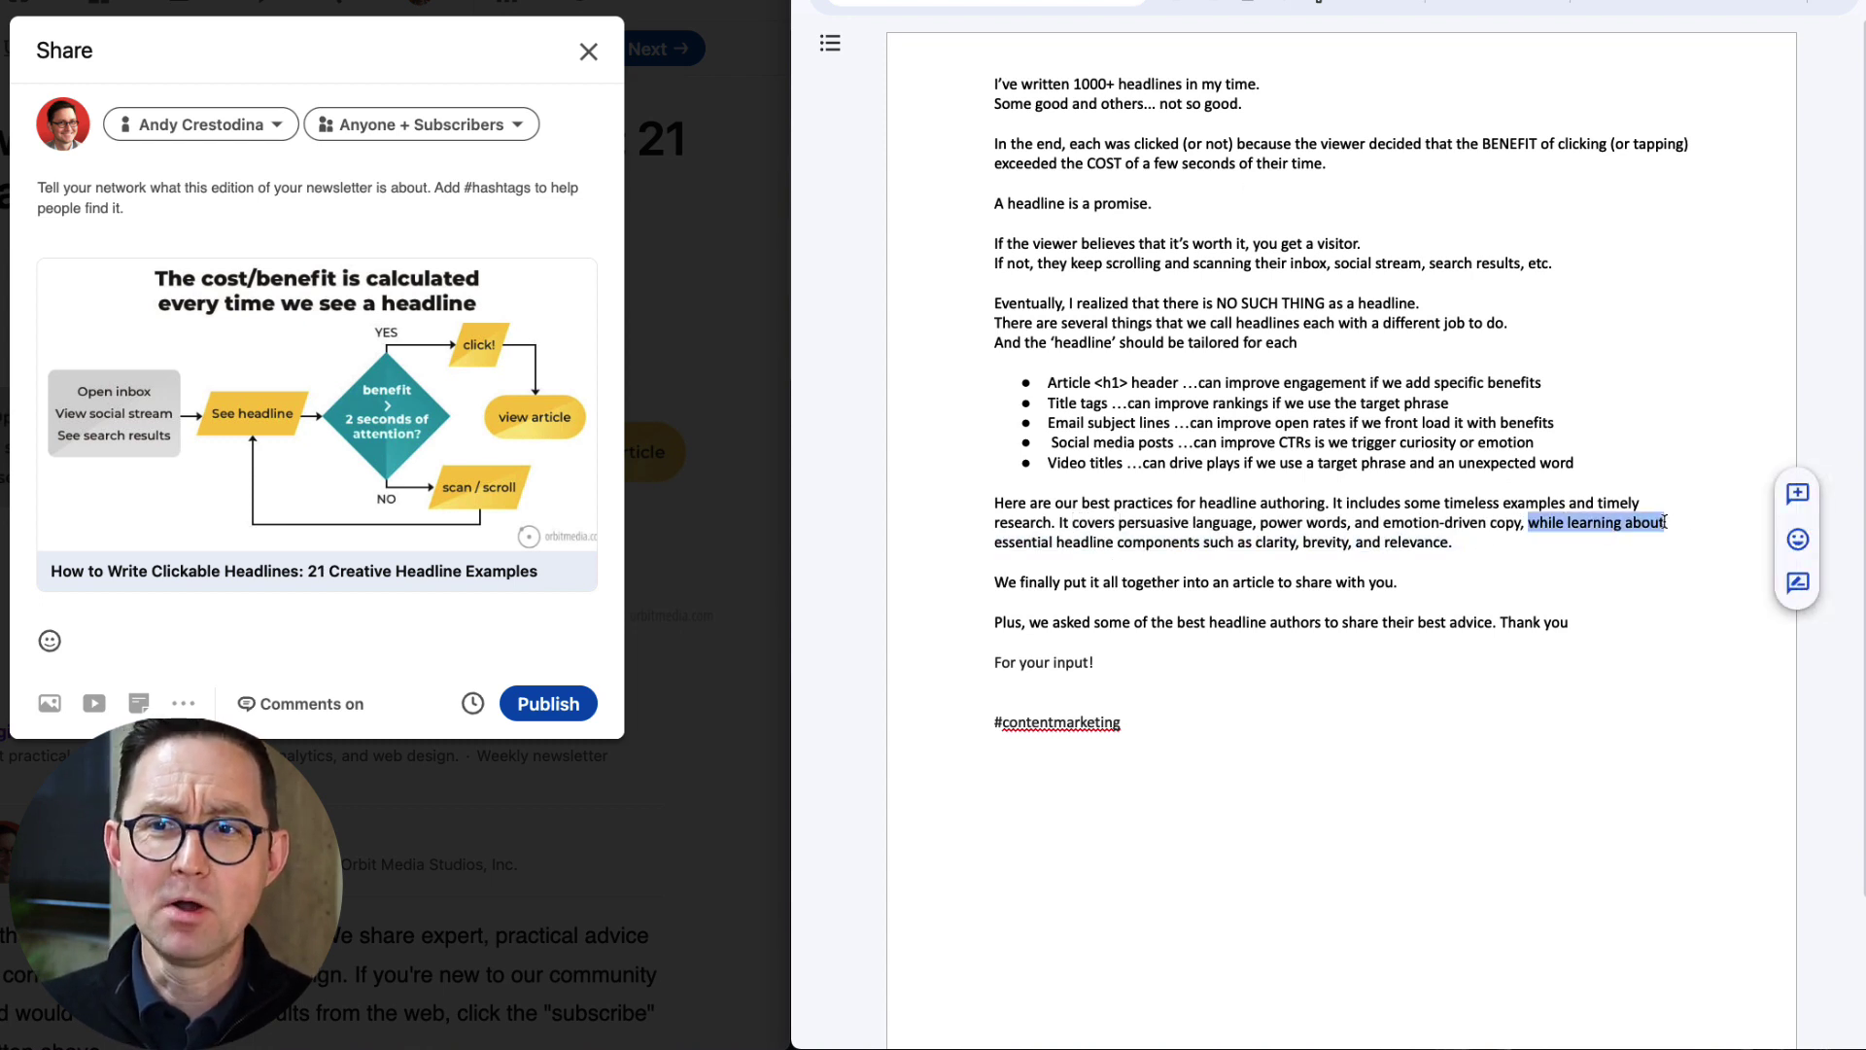
pyautogui.write('and essential')
# Replace the bullets of the headline-type list lines with target emojis.
pyautogui.press('super+Tab')
pyautogui.click(1544, 353)
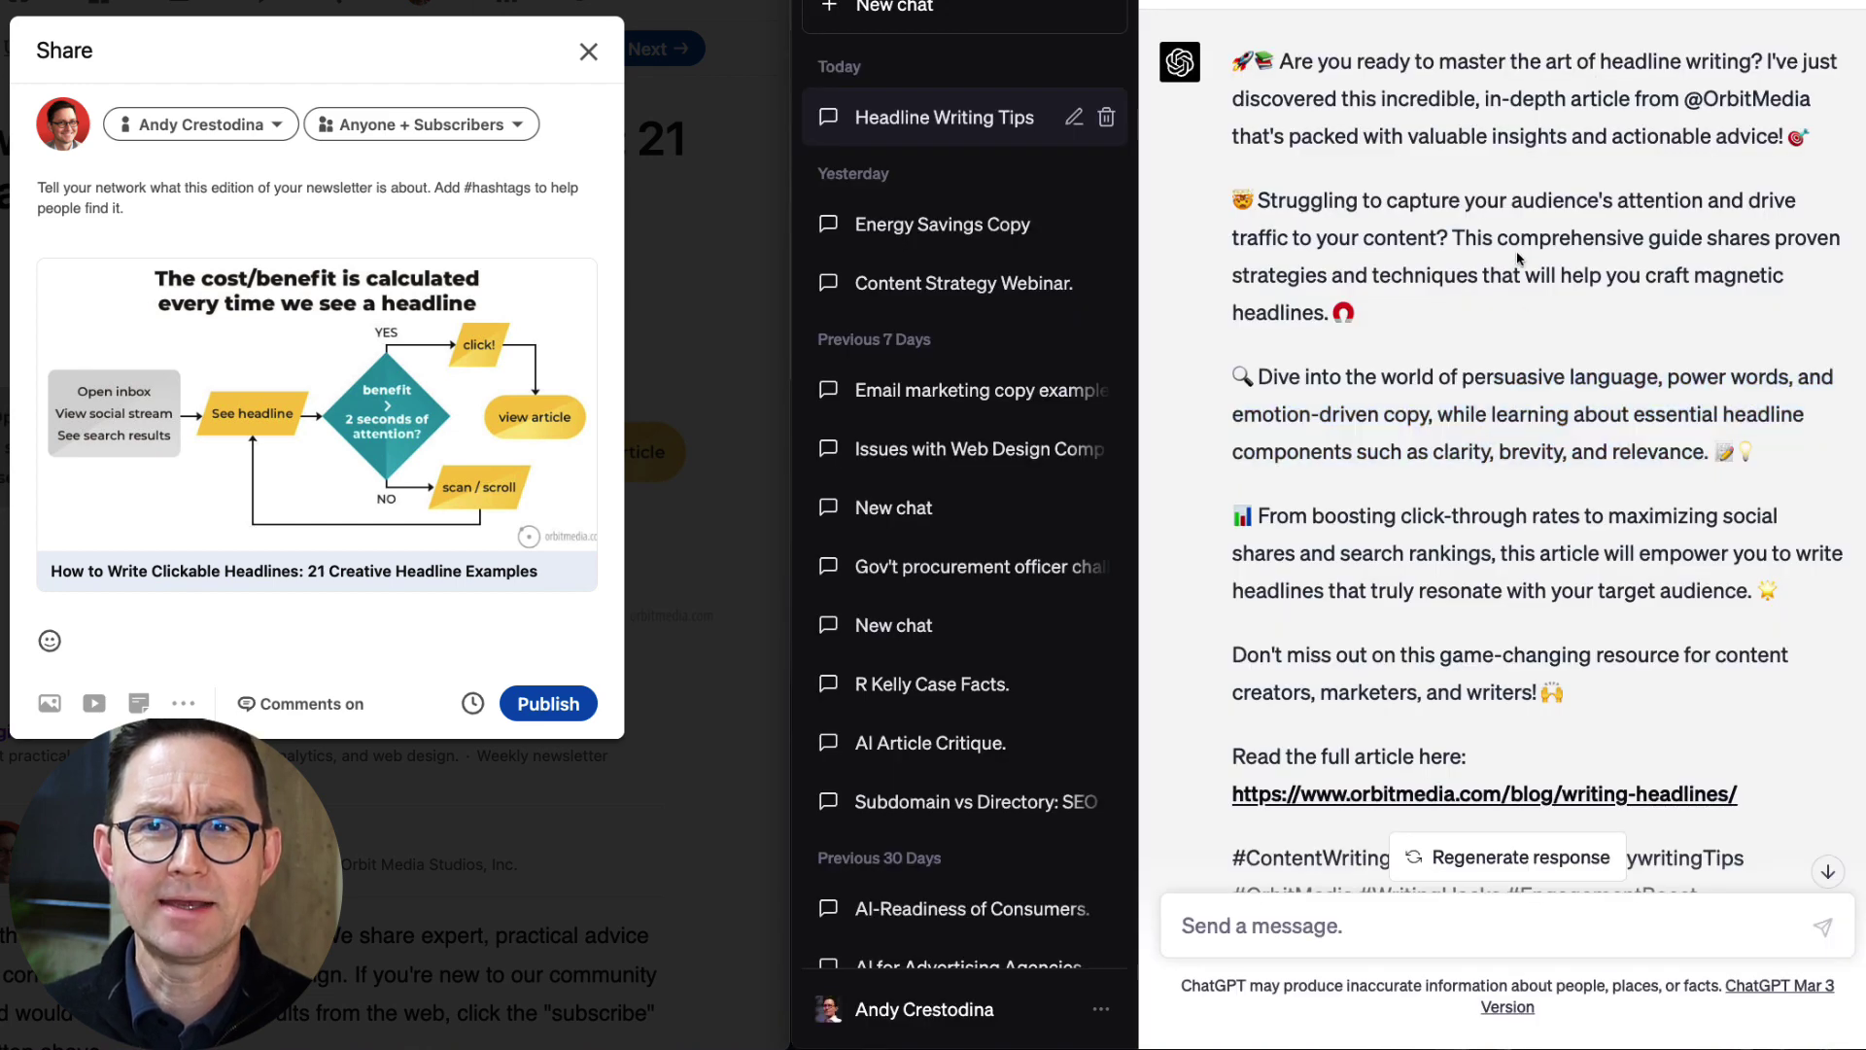
pyautogui.scroll(-3, 1469, 471)
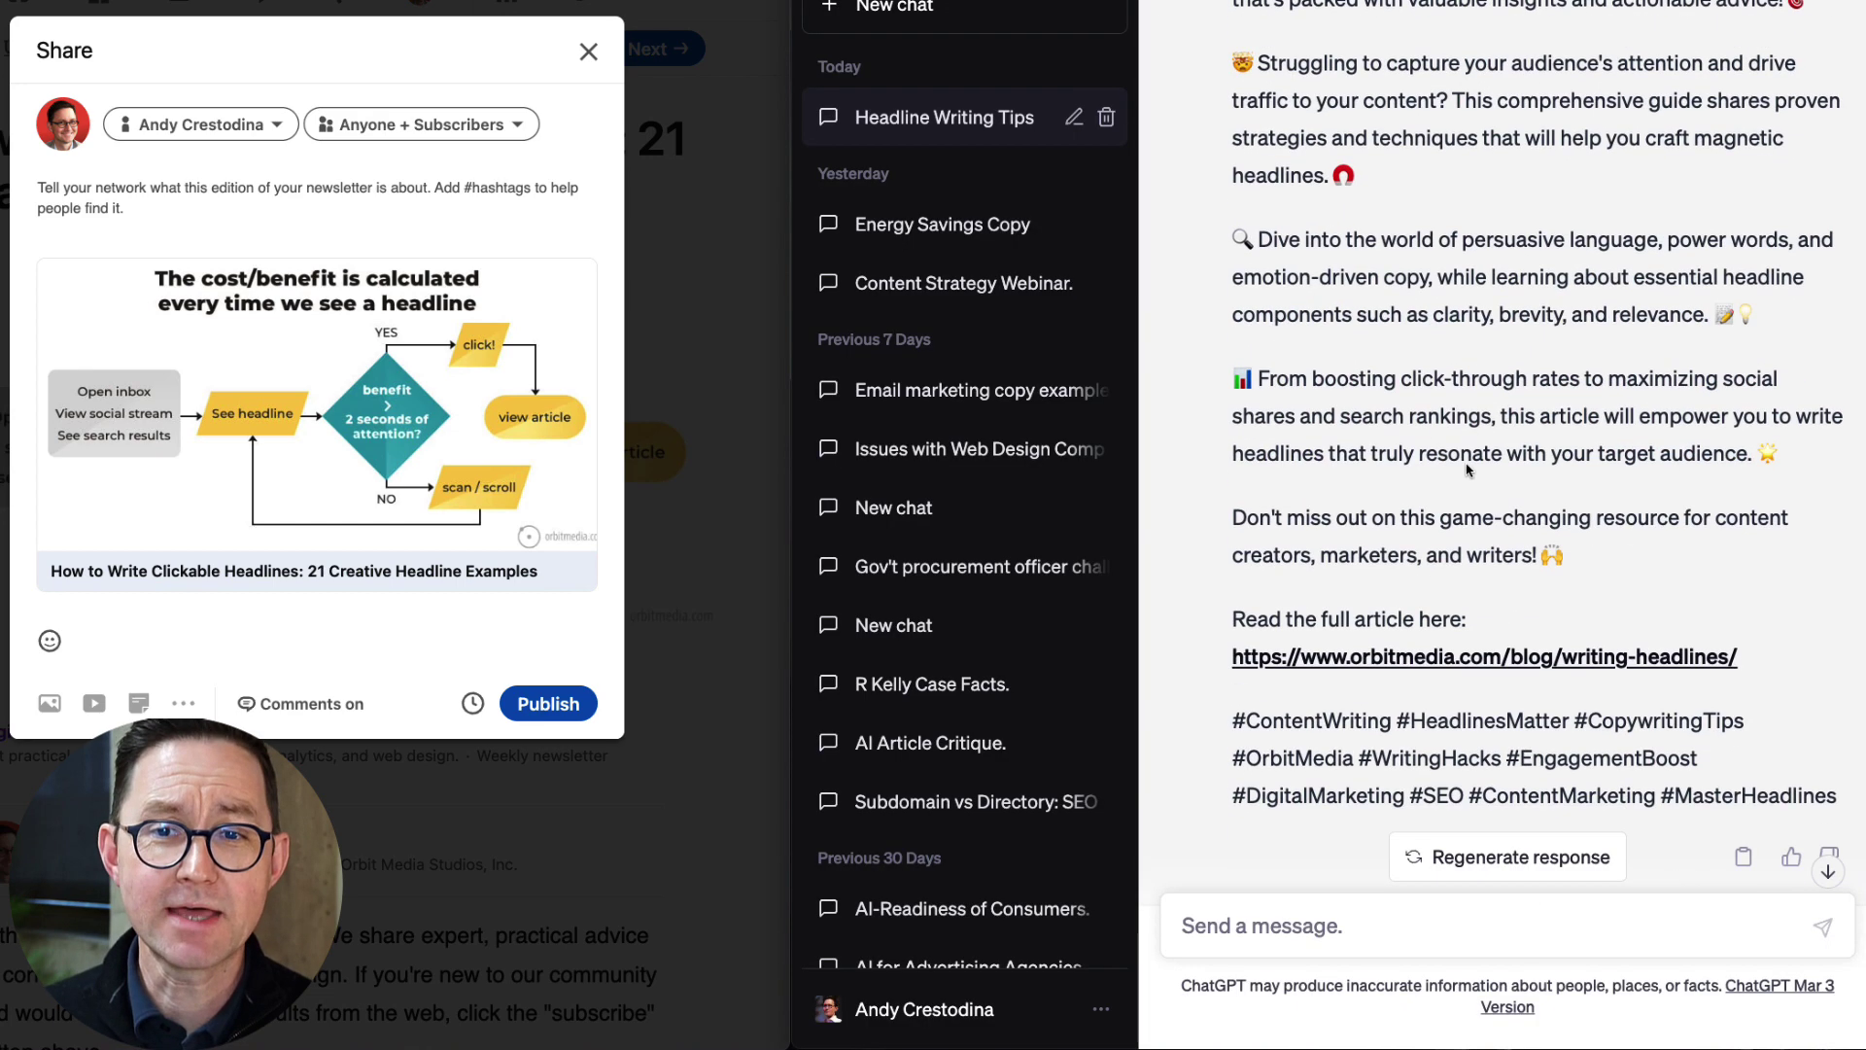
pyautogui.scroll(3, 1367, 318)
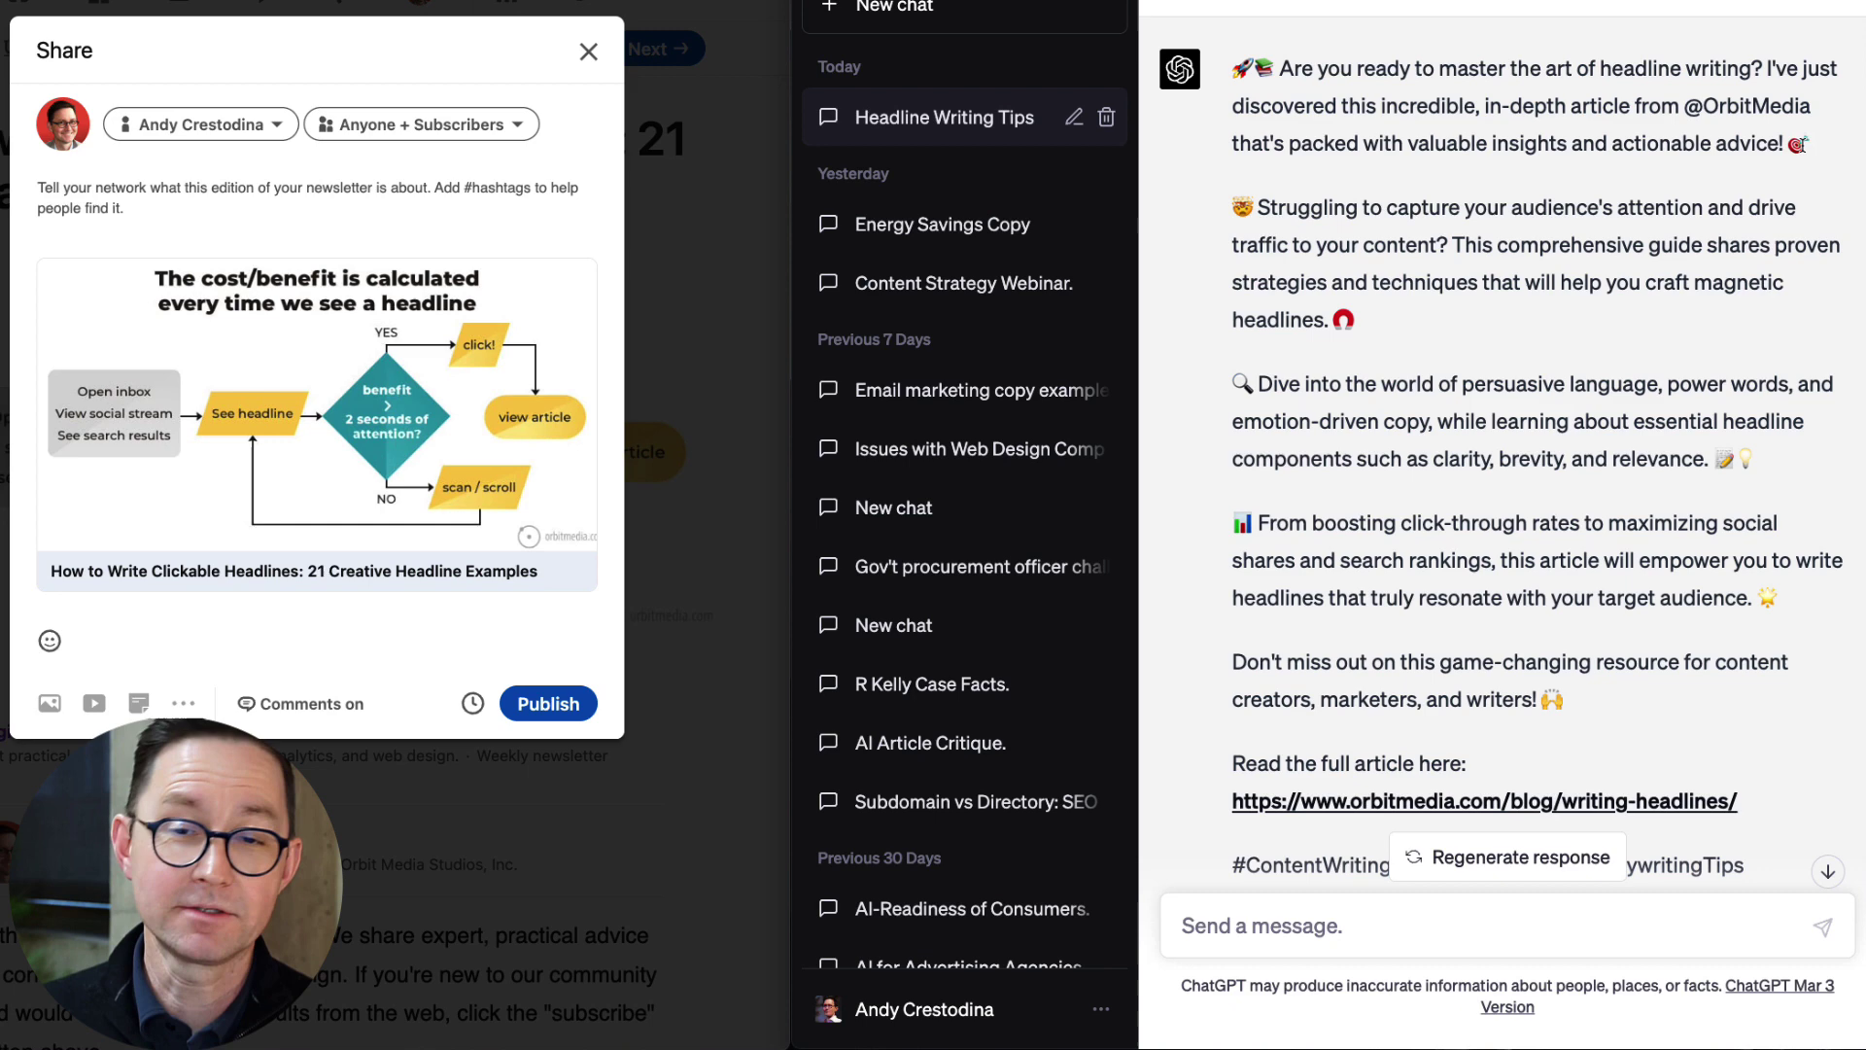
pyautogui.press('super+Tab')
pyautogui.write('🎯')
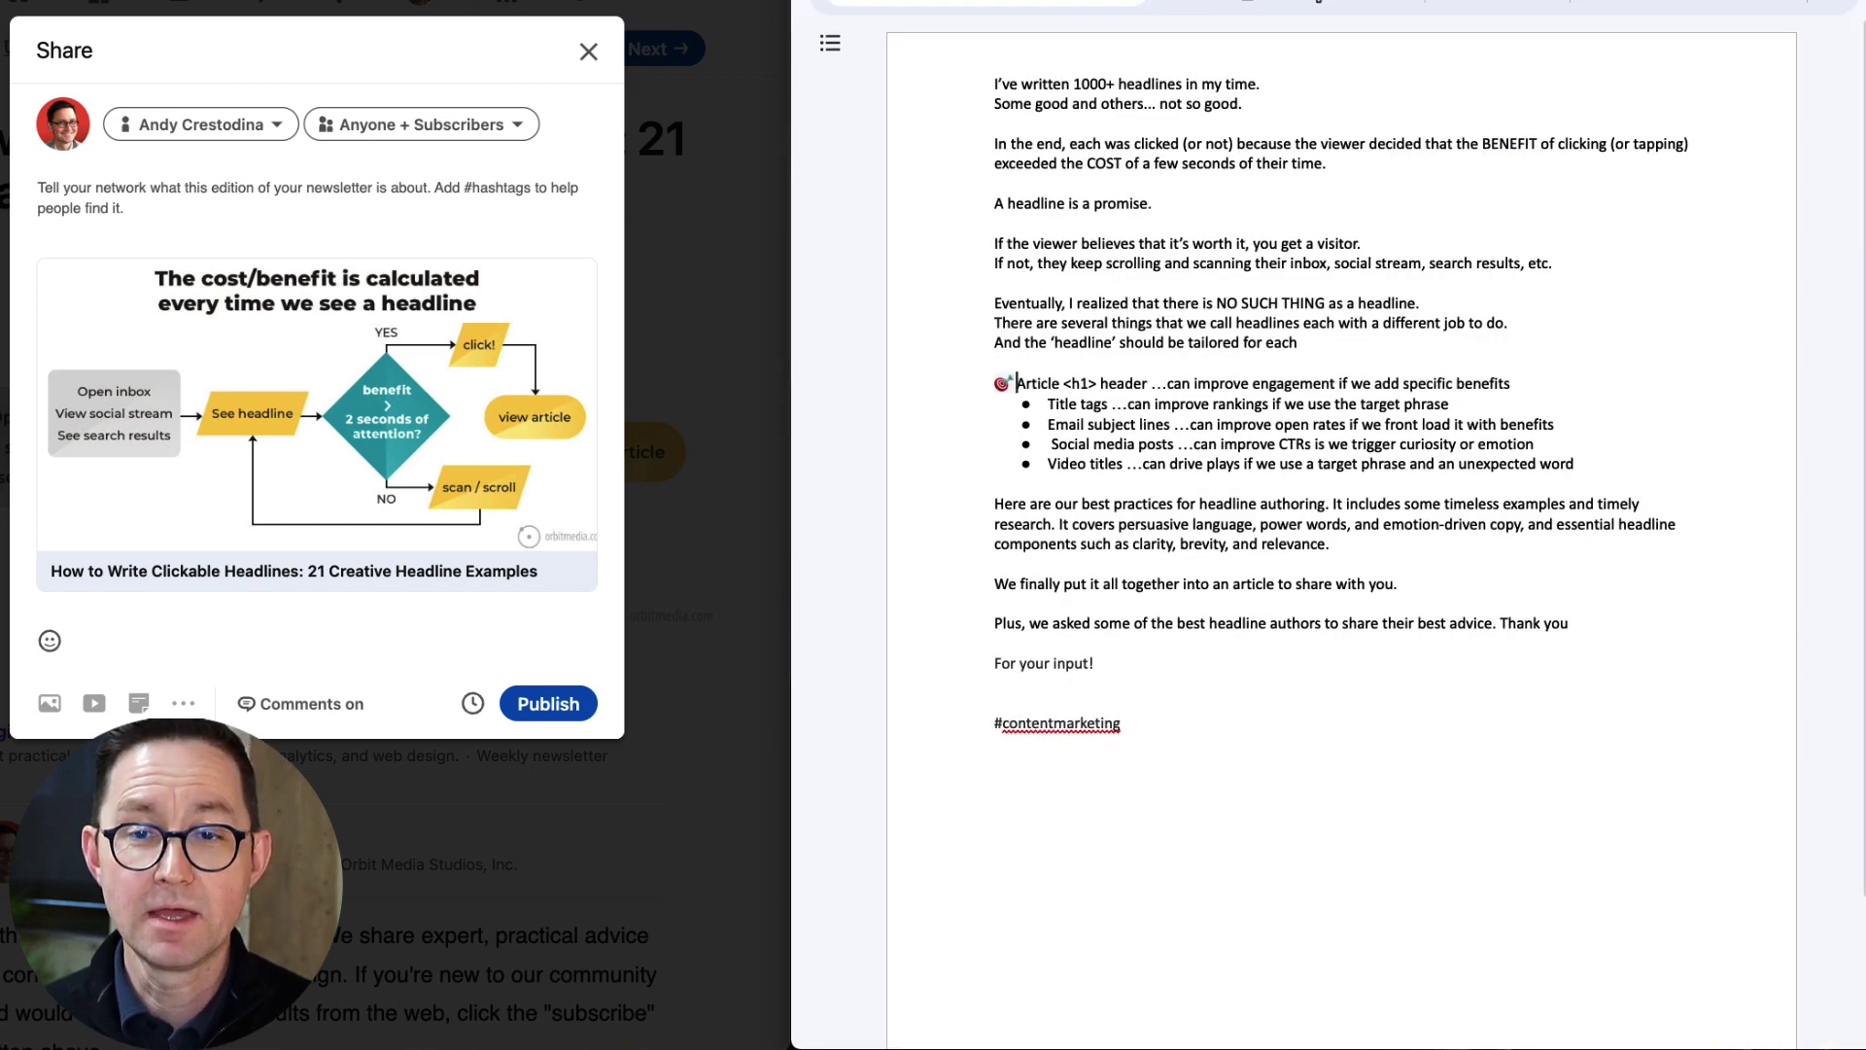
pyautogui.press('Down')
pyautogui.write('🎯')
pyautogui.press('Down')
pyautogui.write('🎯')
pyautogui.press('Down')
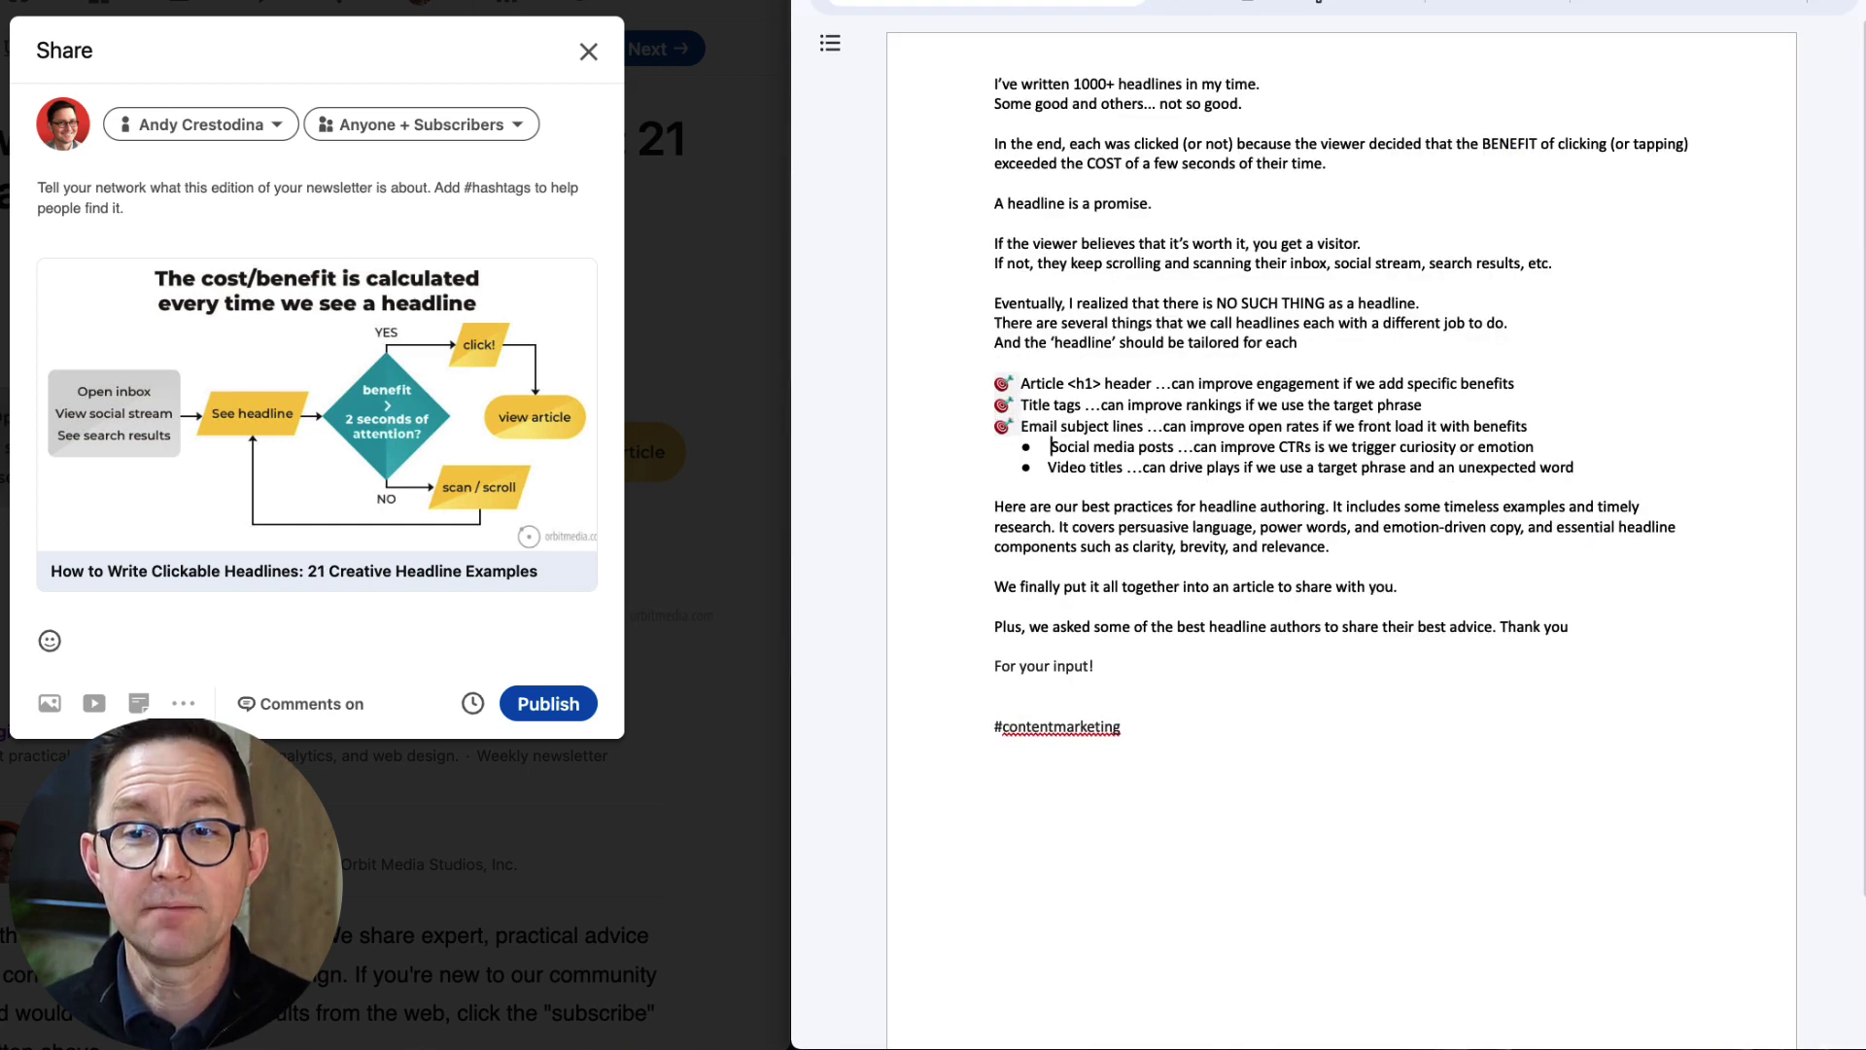
pyautogui.write('🎯')
pyautogui.write('🎯')
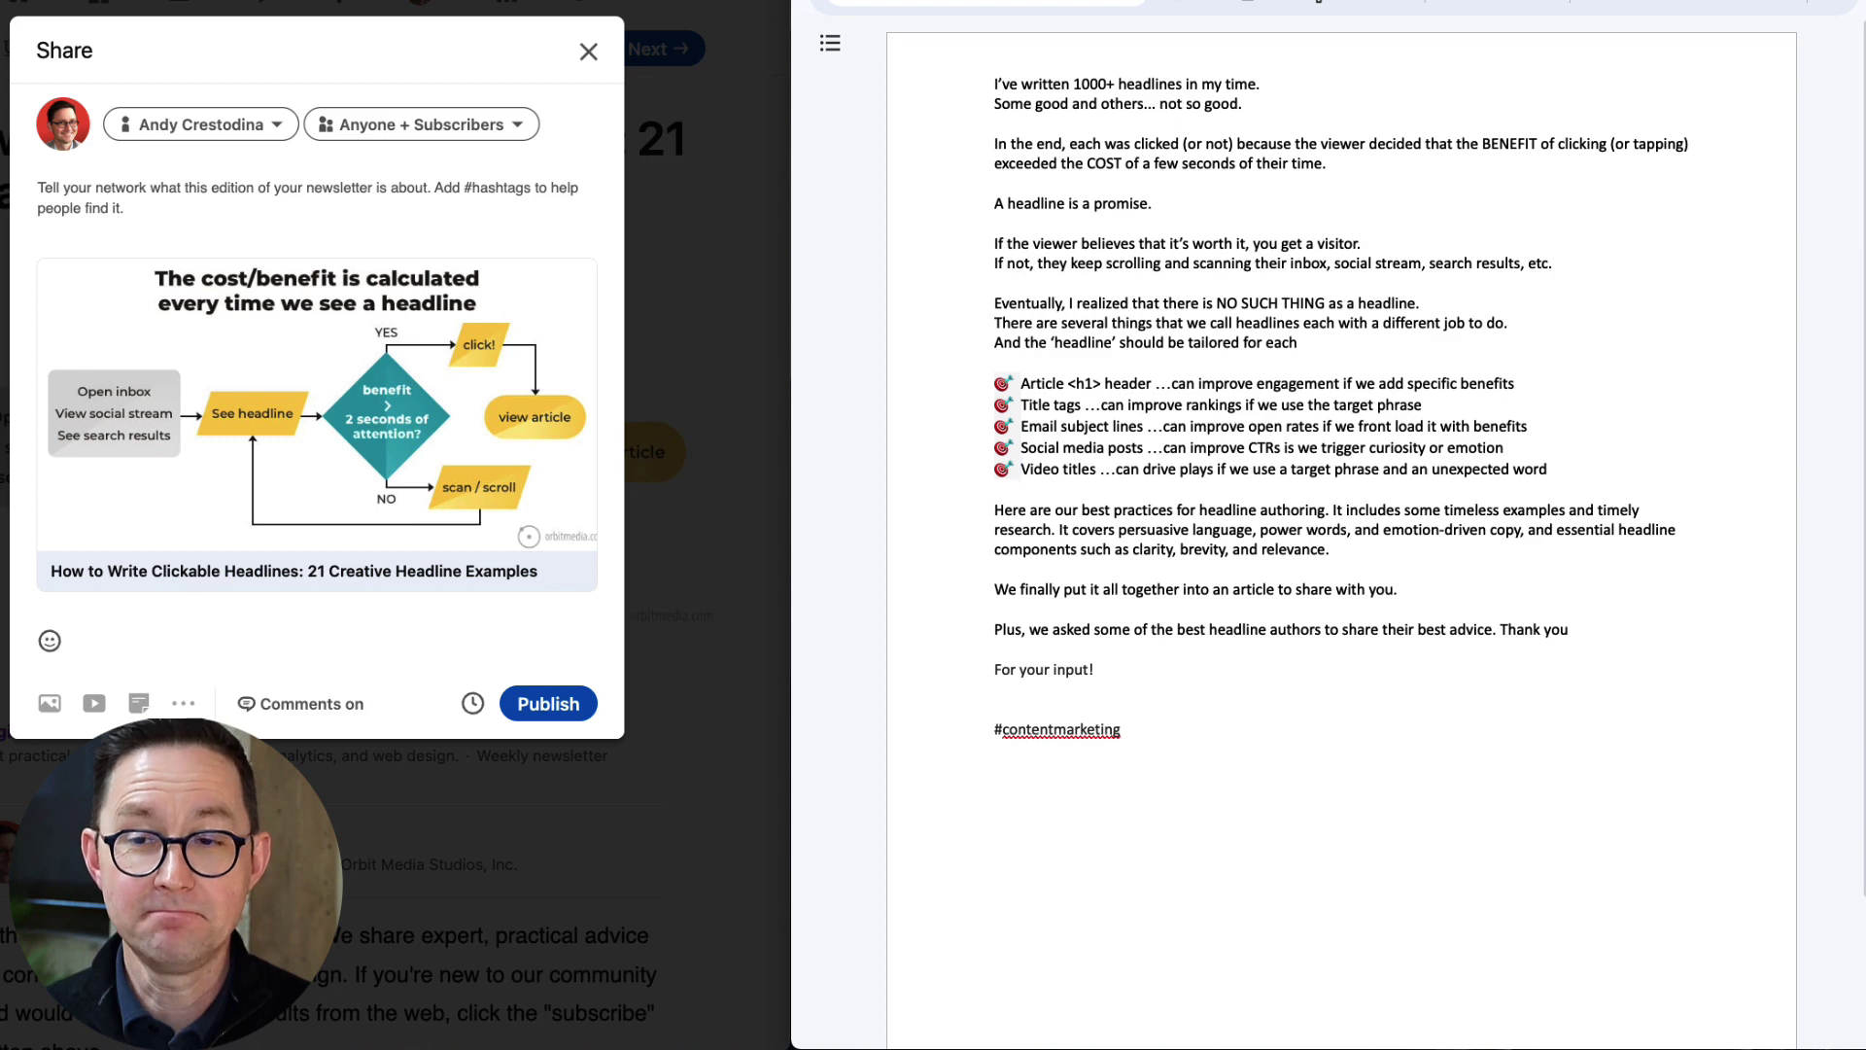
# Copy #WritingHacks from ChatGPT in after #contentmarketing, then select the whole draft.
pyautogui.press('super+Tab')
pyautogui.scroll(-5, 1385, 607)
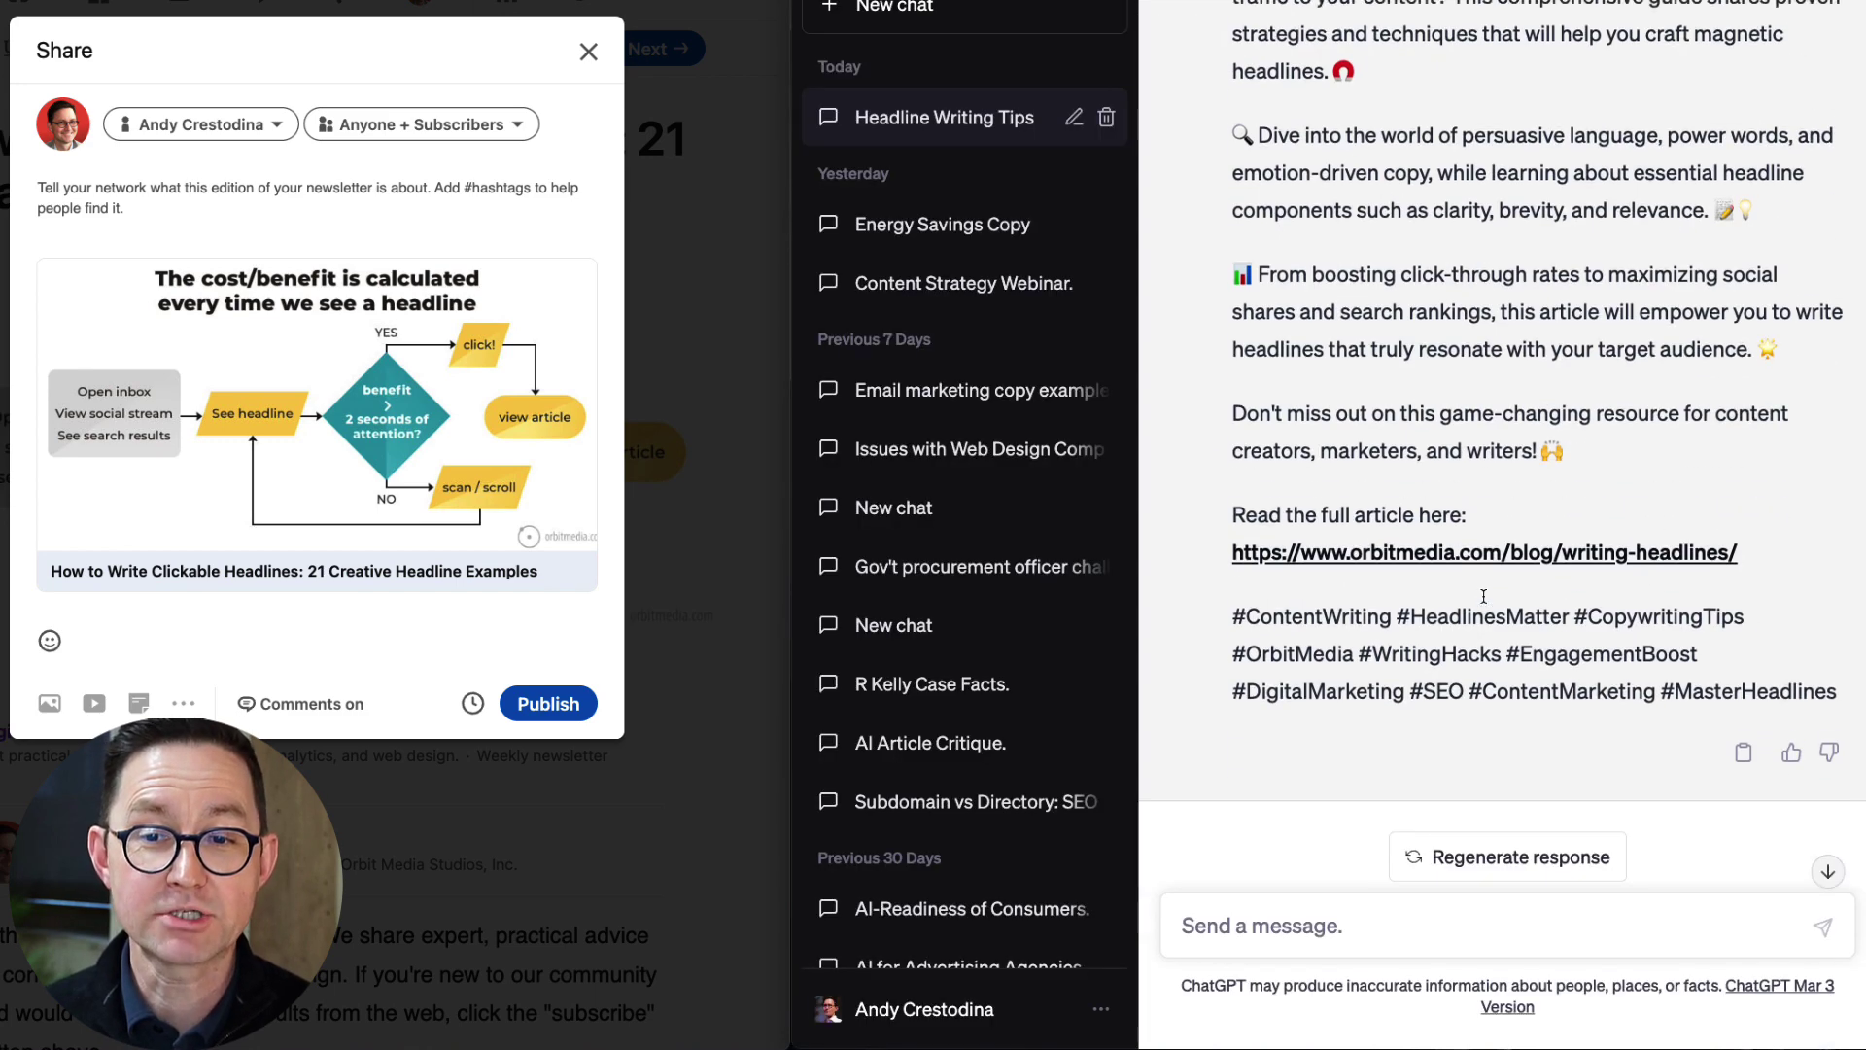
pyautogui.moveTo(1566, 608); pyautogui.dragTo(1358, 646)
pyautogui.press('super+c')
pyautogui.press('super+Tab')
pyautogui.press('super+v')
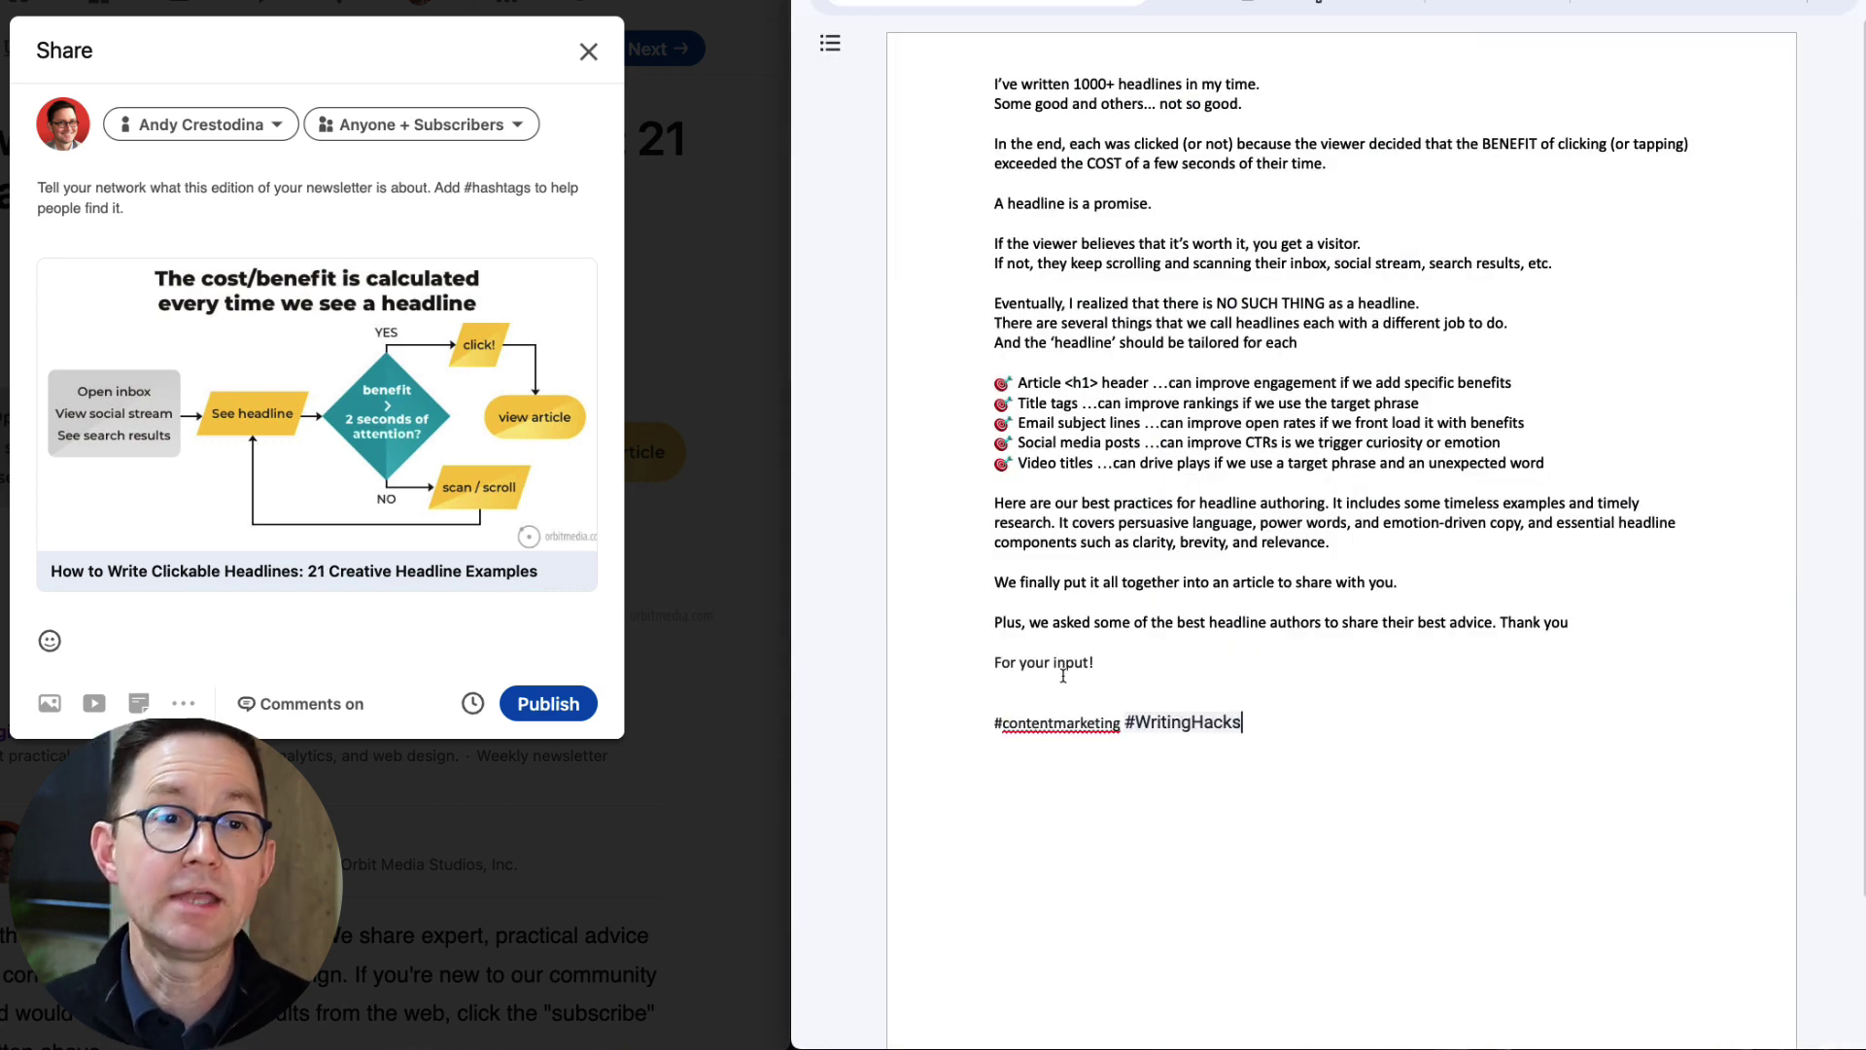
pyautogui.click(1025, 683)
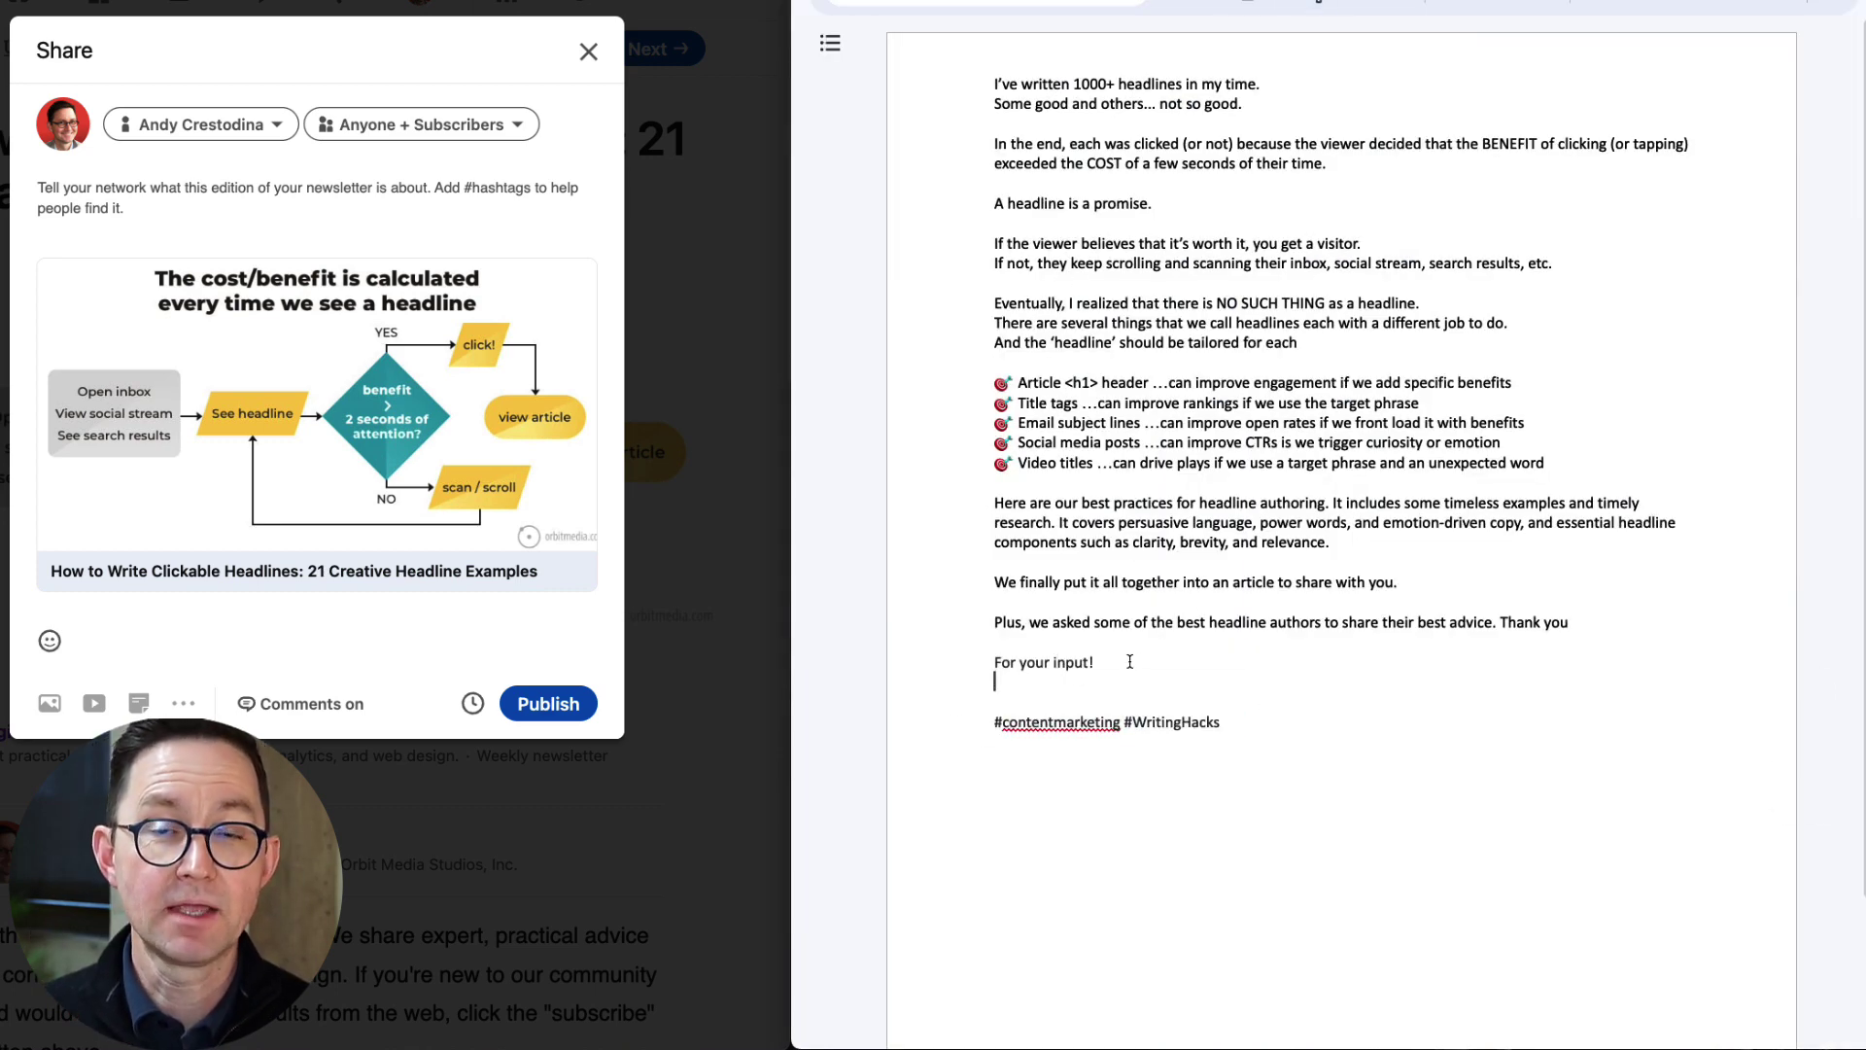
pyautogui.moveTo(1001, 86); pyautogui.dragTo(1225, 722)
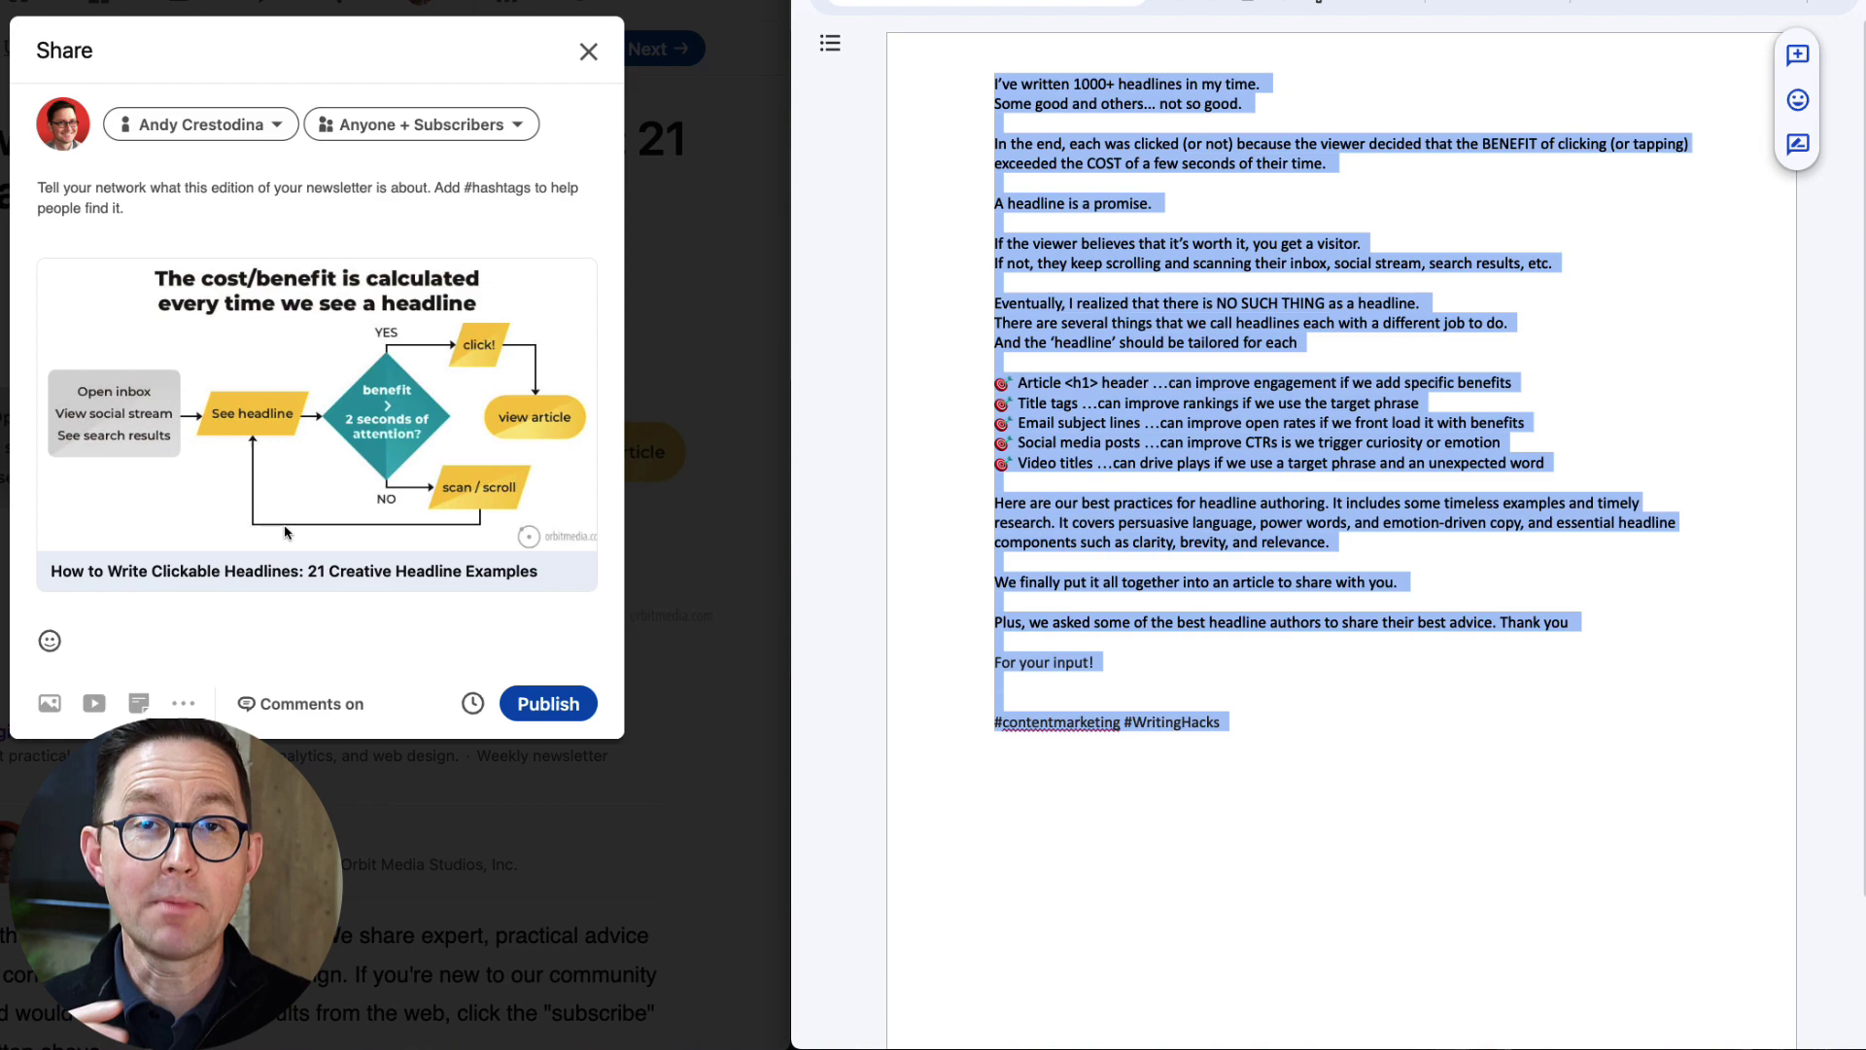
pyautogui.click(137, 190)
pyautogui.press('super+v')
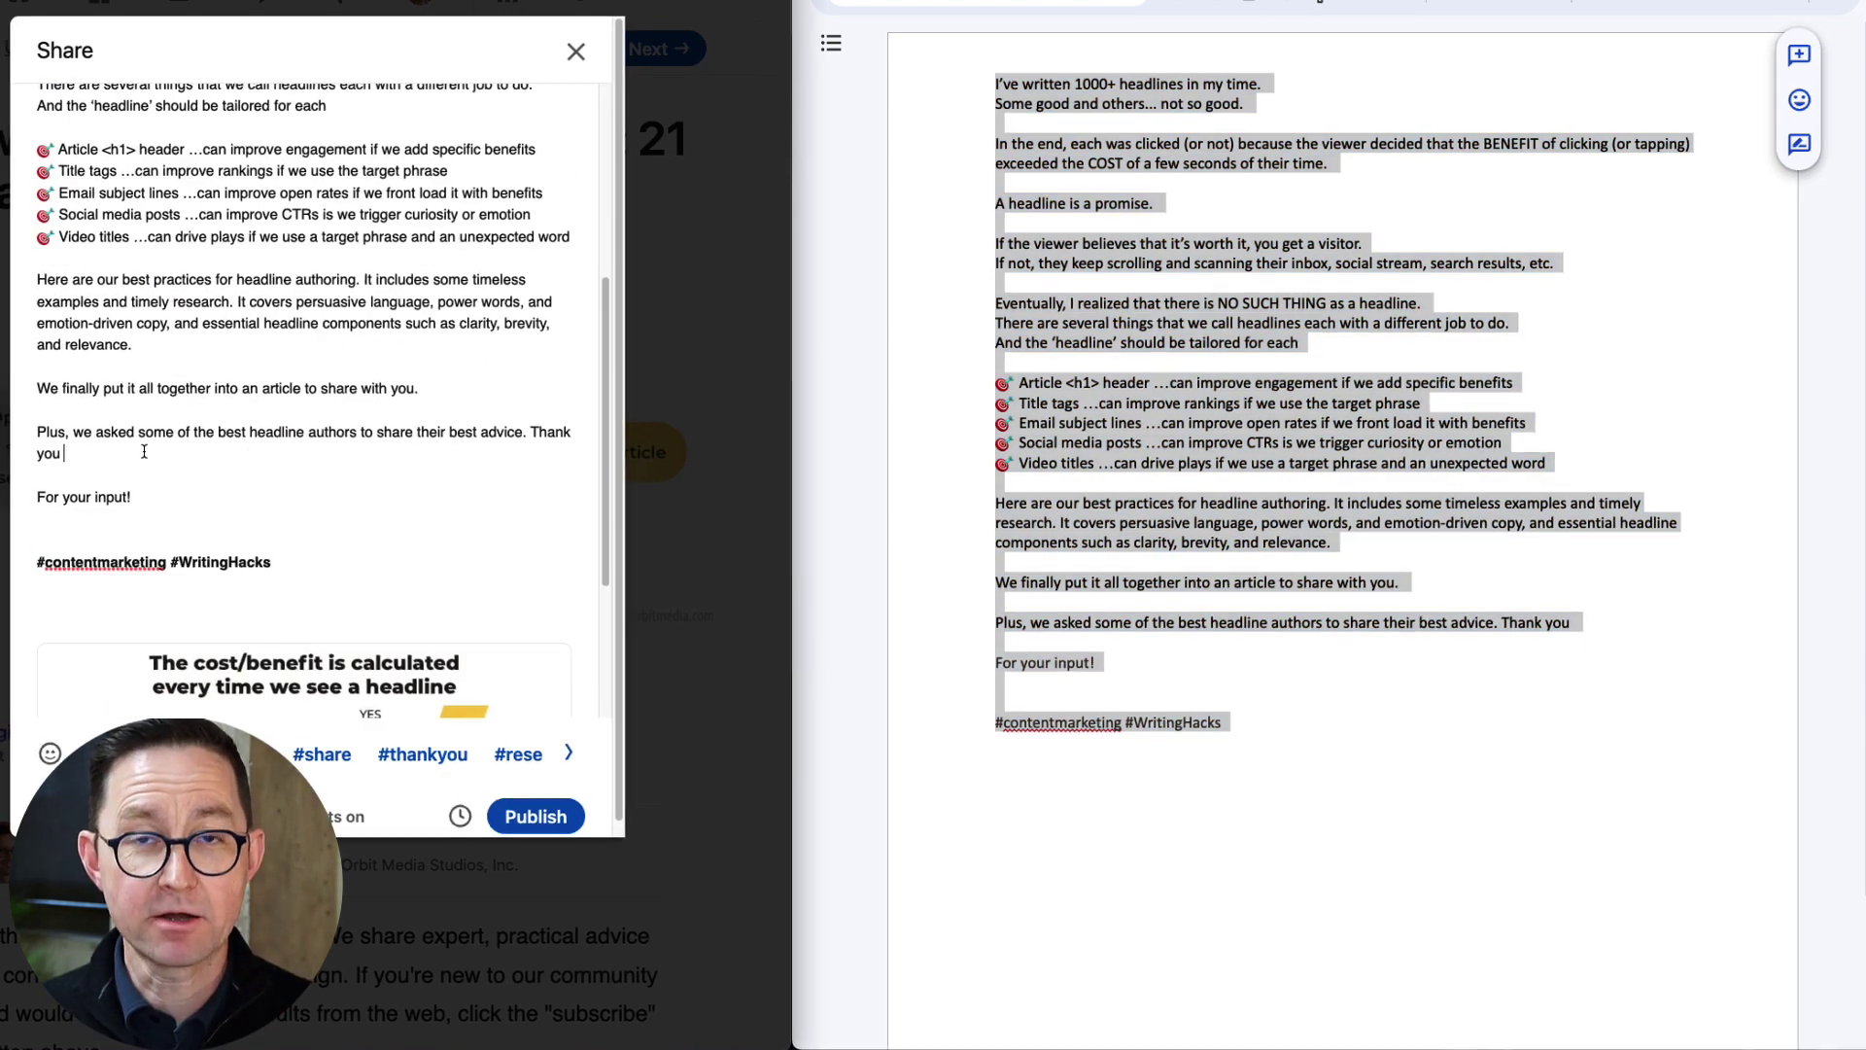
pyautogui.click(142, 452)
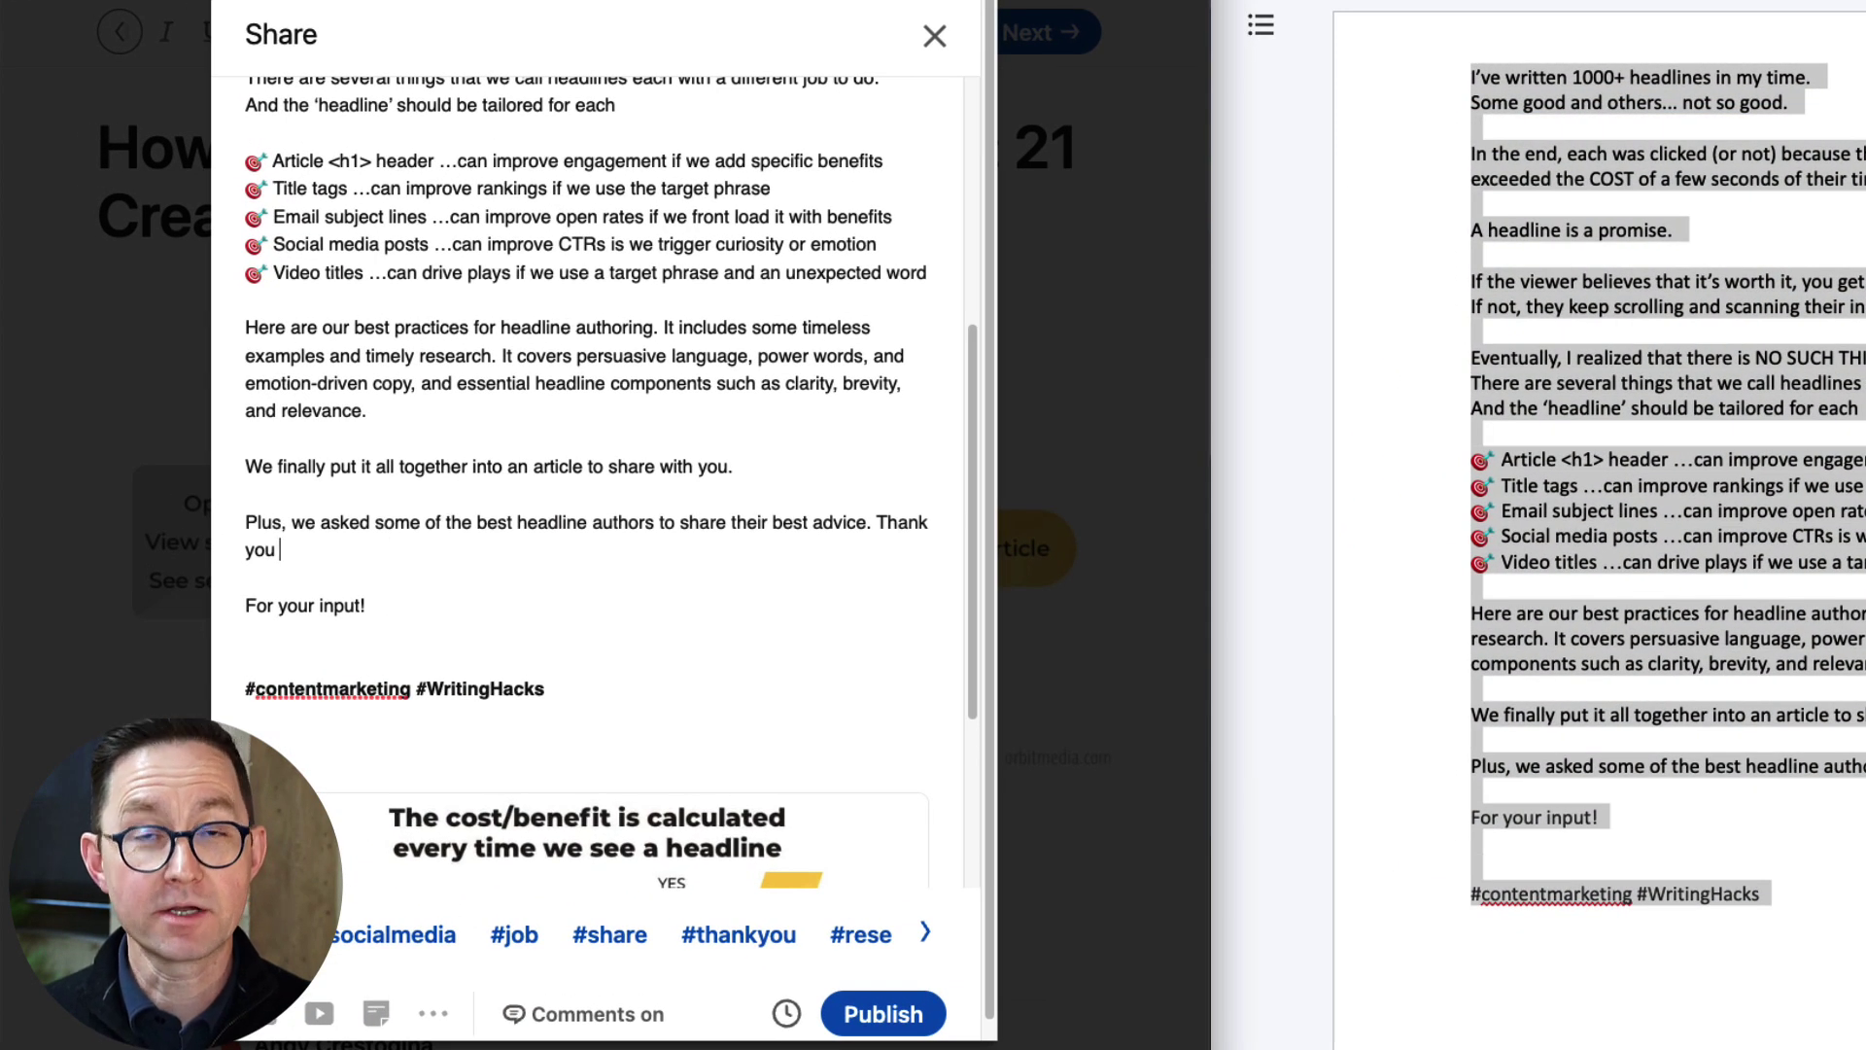
pyautogui.write('@charlie me')
pyautogui.click(521, 589)
pyautogui.write(', @')
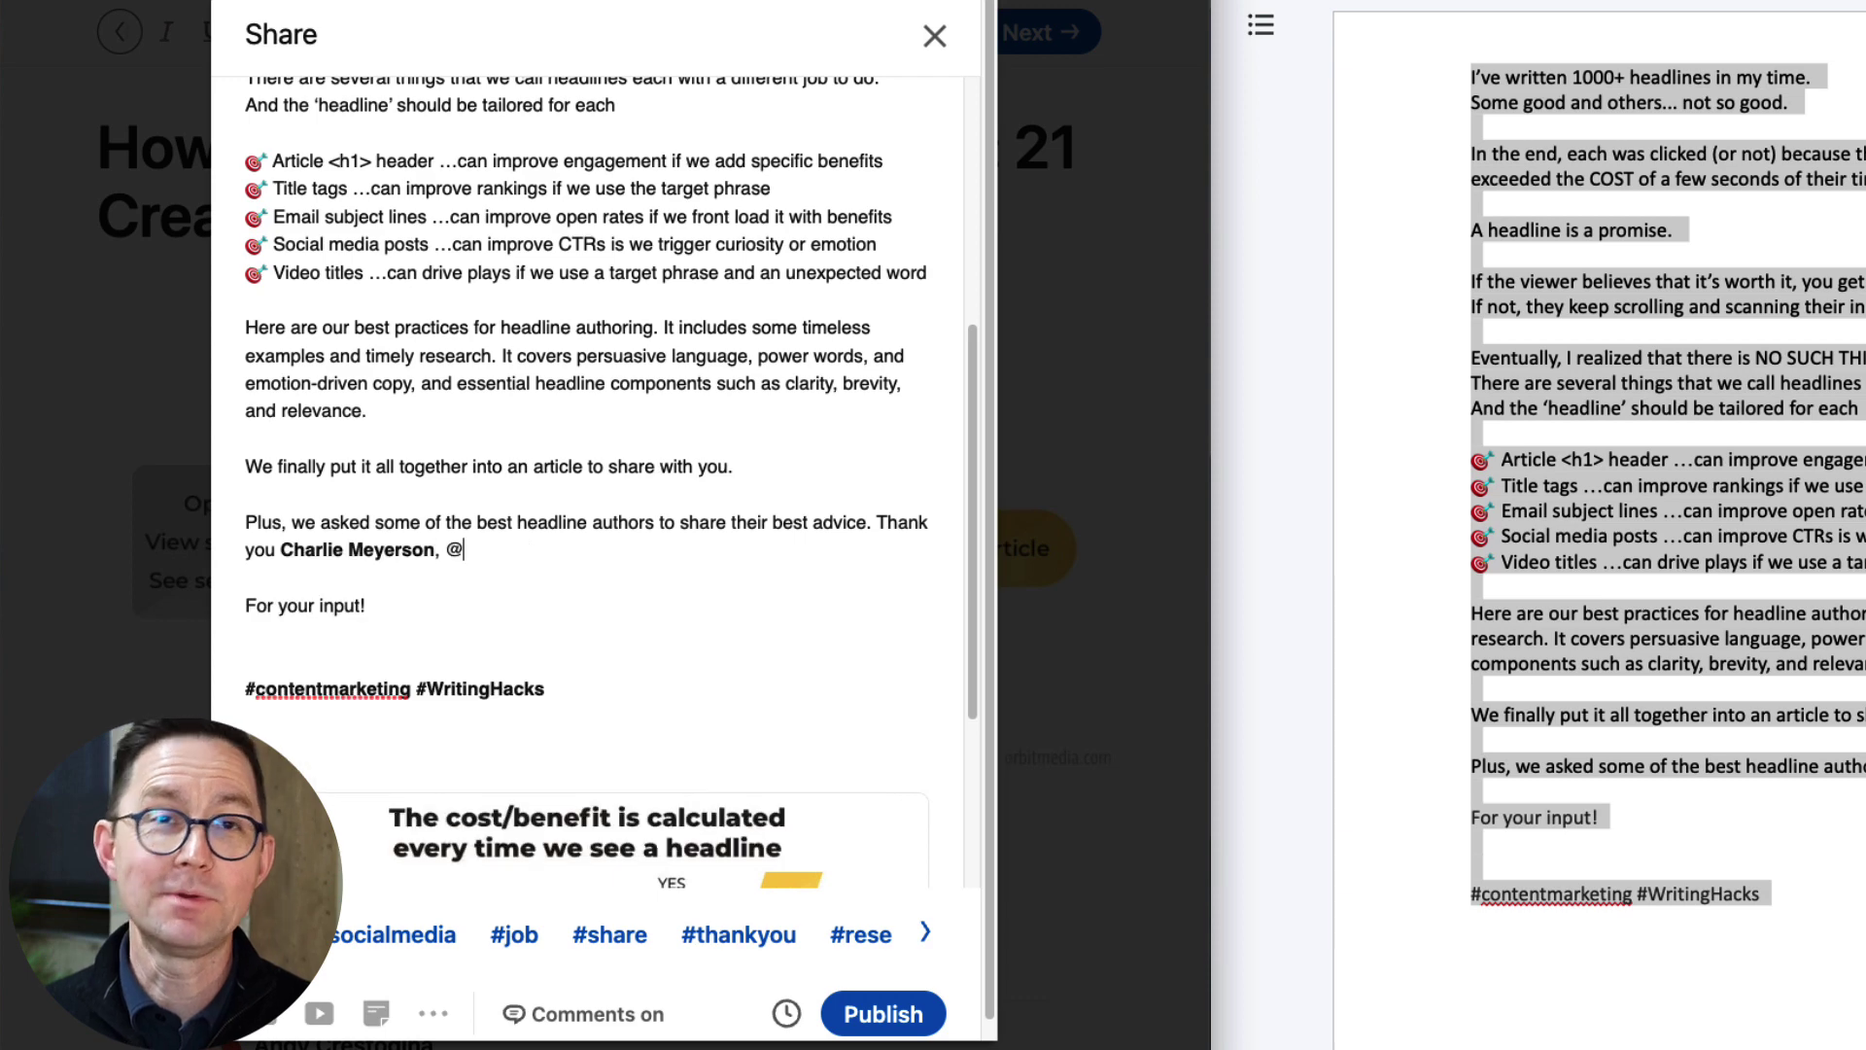
pyautogui.write('Sonia Simon')
pyautogui.click(521, 571)
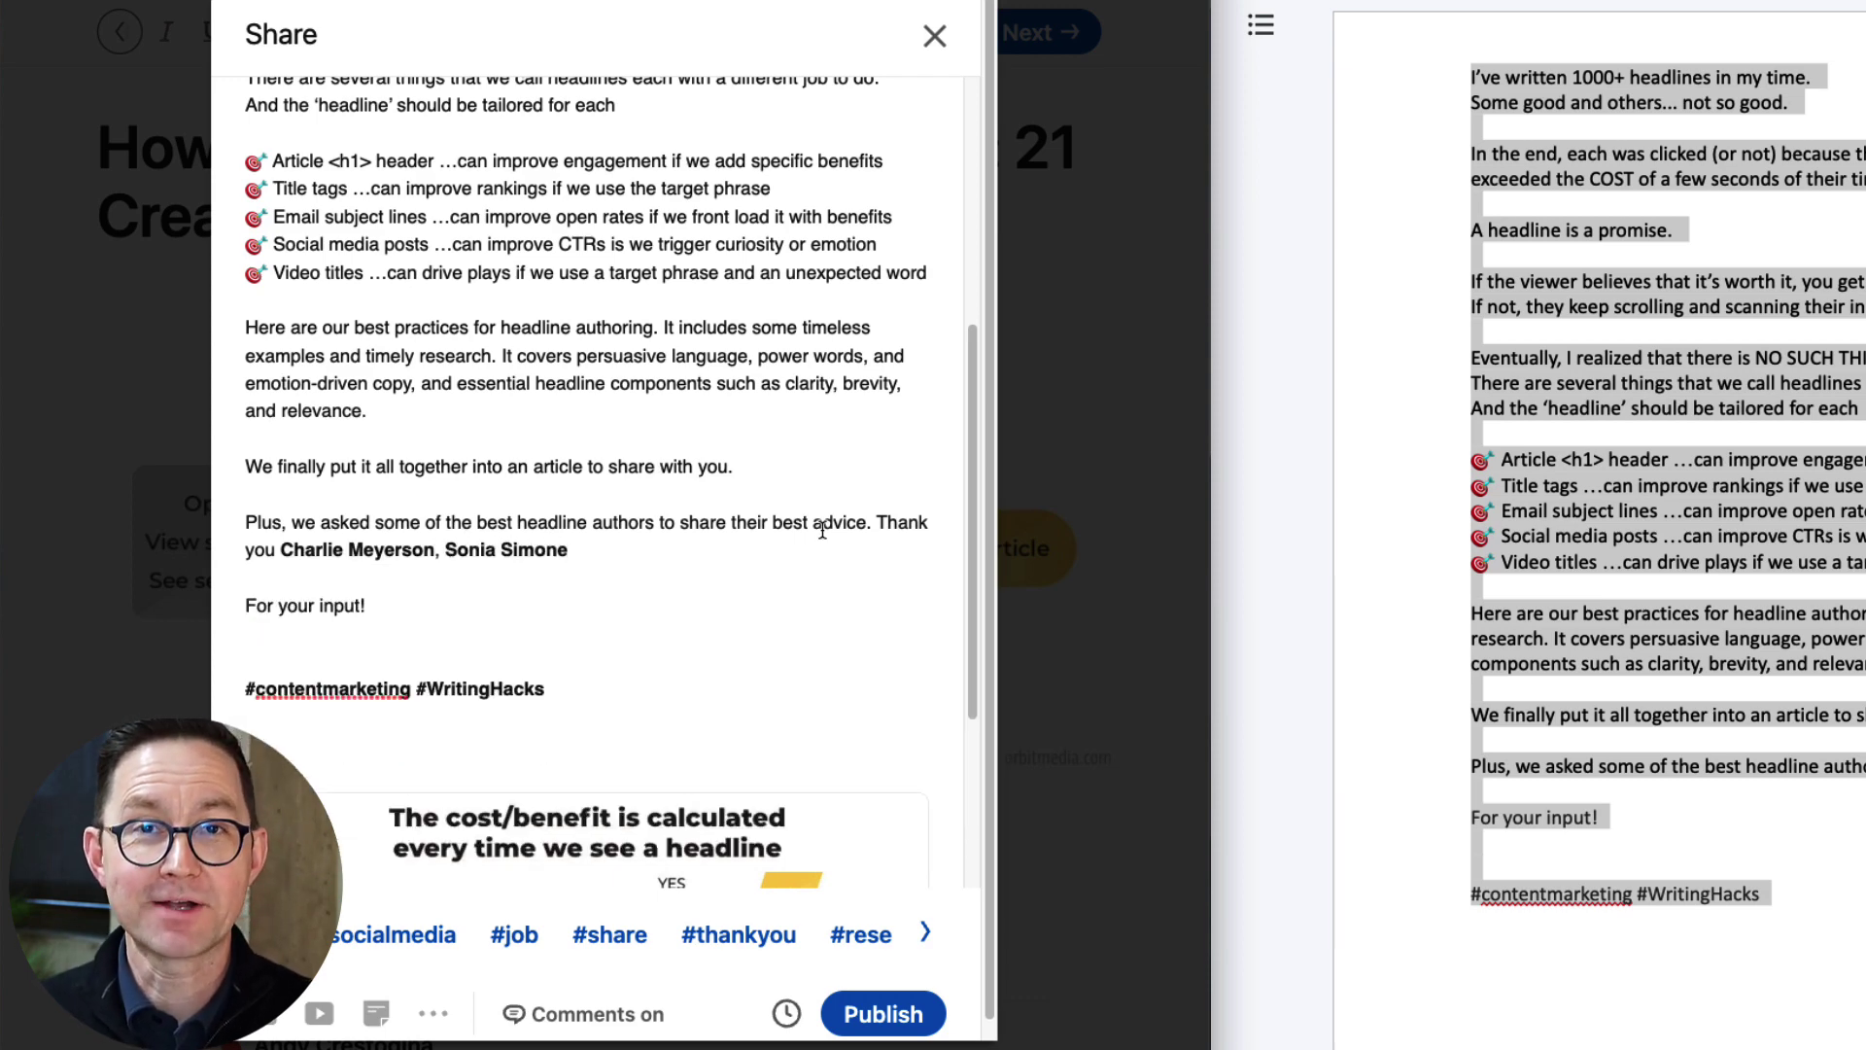
pyautogui.click(874, 526)
pyautogui.write('way back when this article first came ')
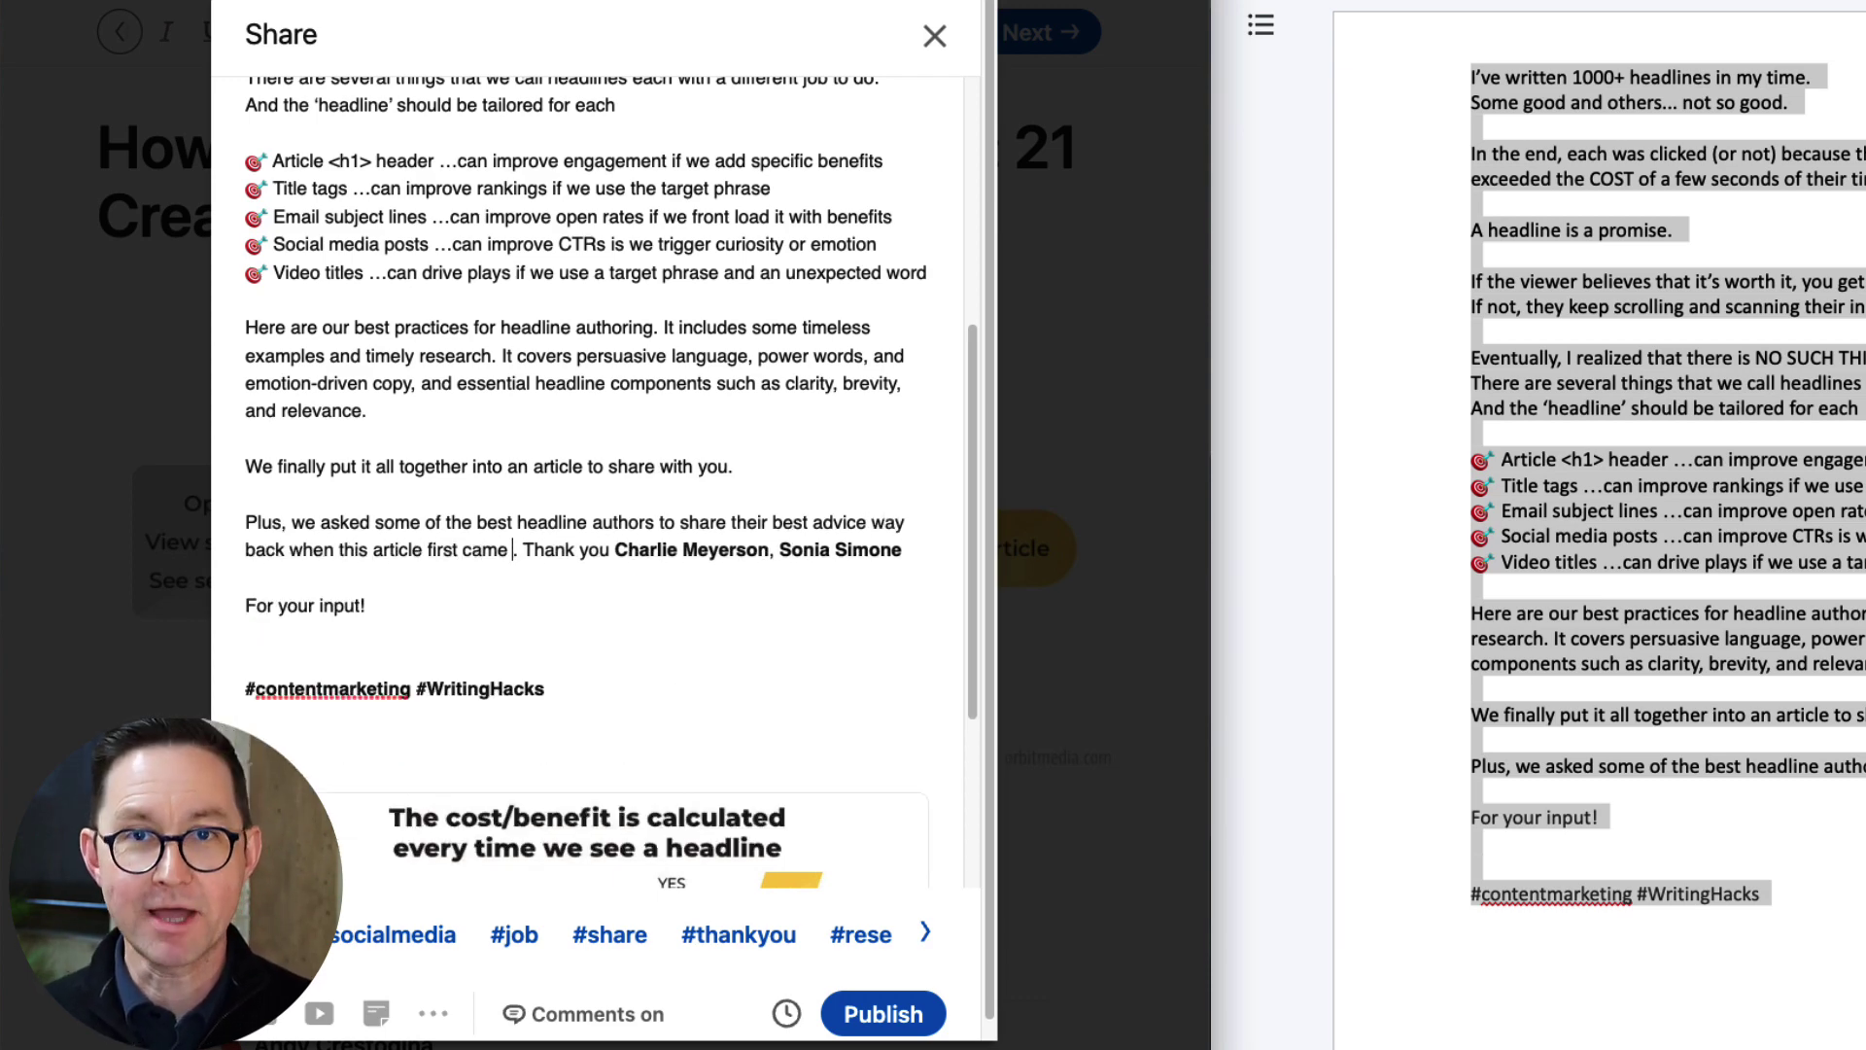
pyautogui.write('to life')
pyautogui.click(900, 550)
pyautogui.write(', @')
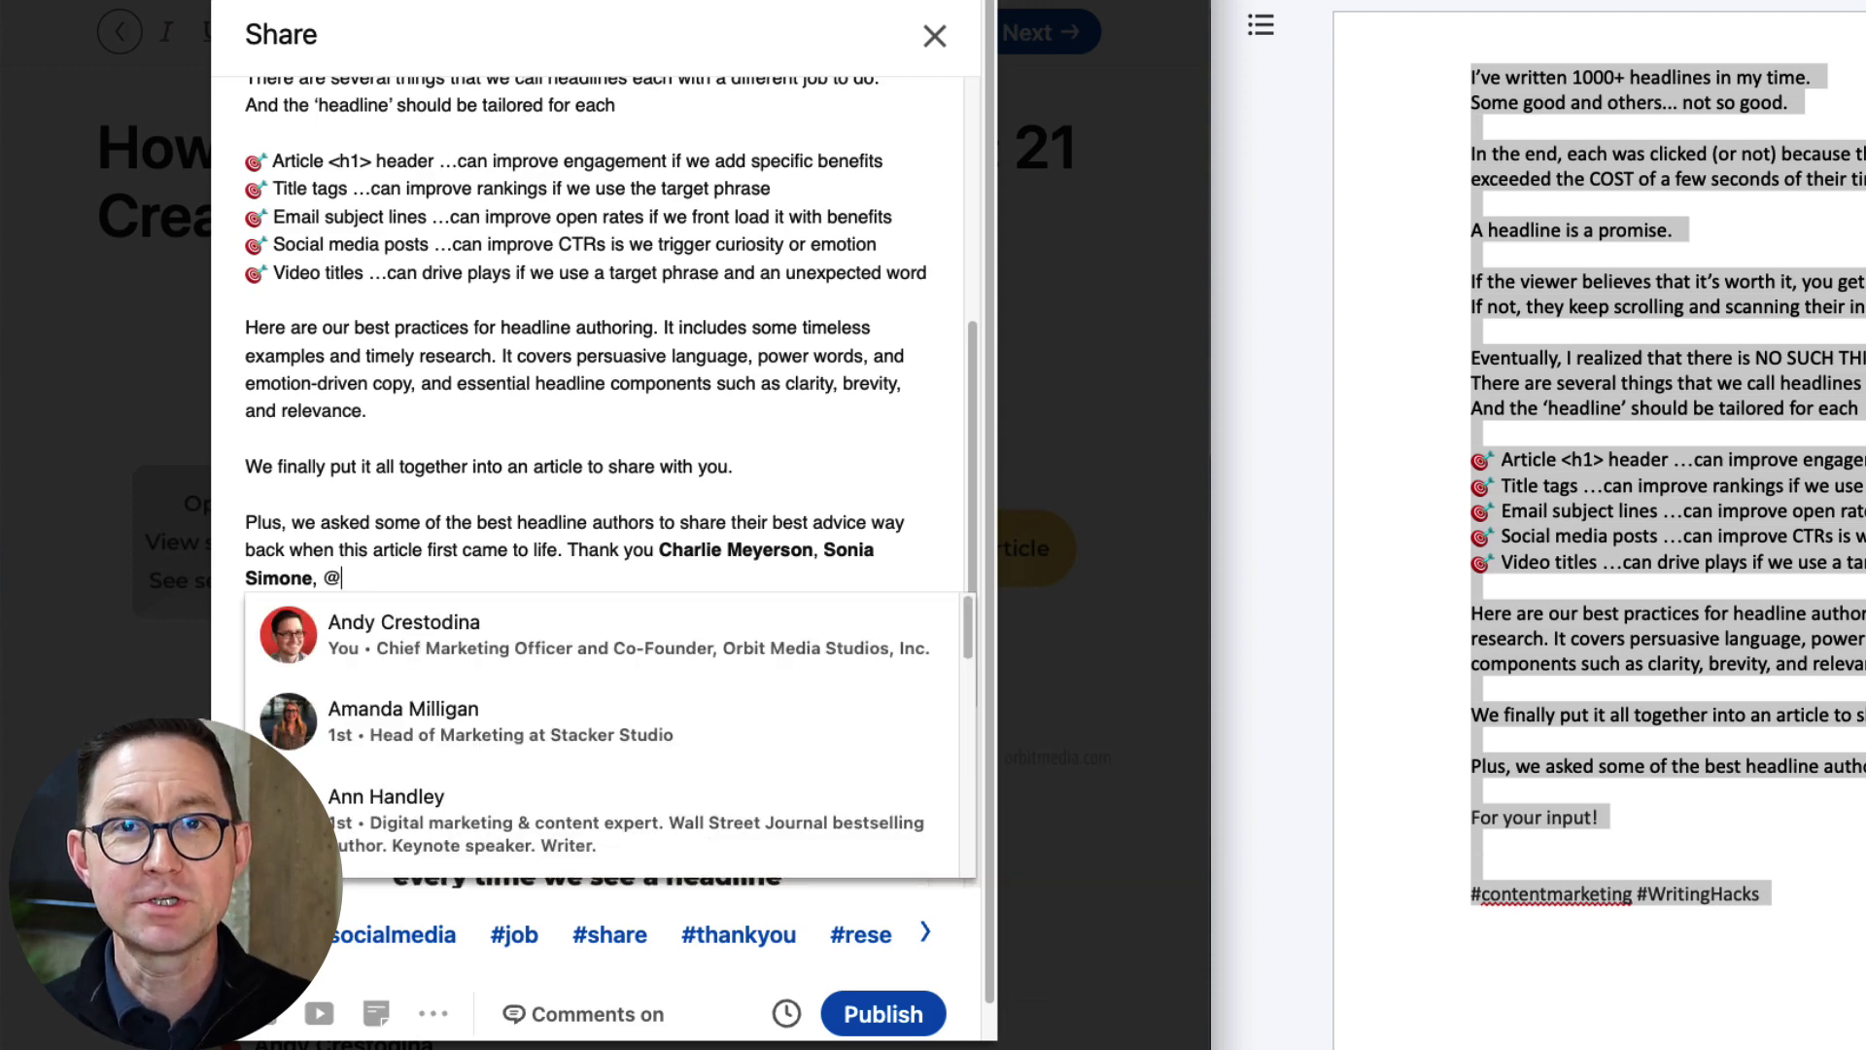
pyautogui.write('Barry Fe')
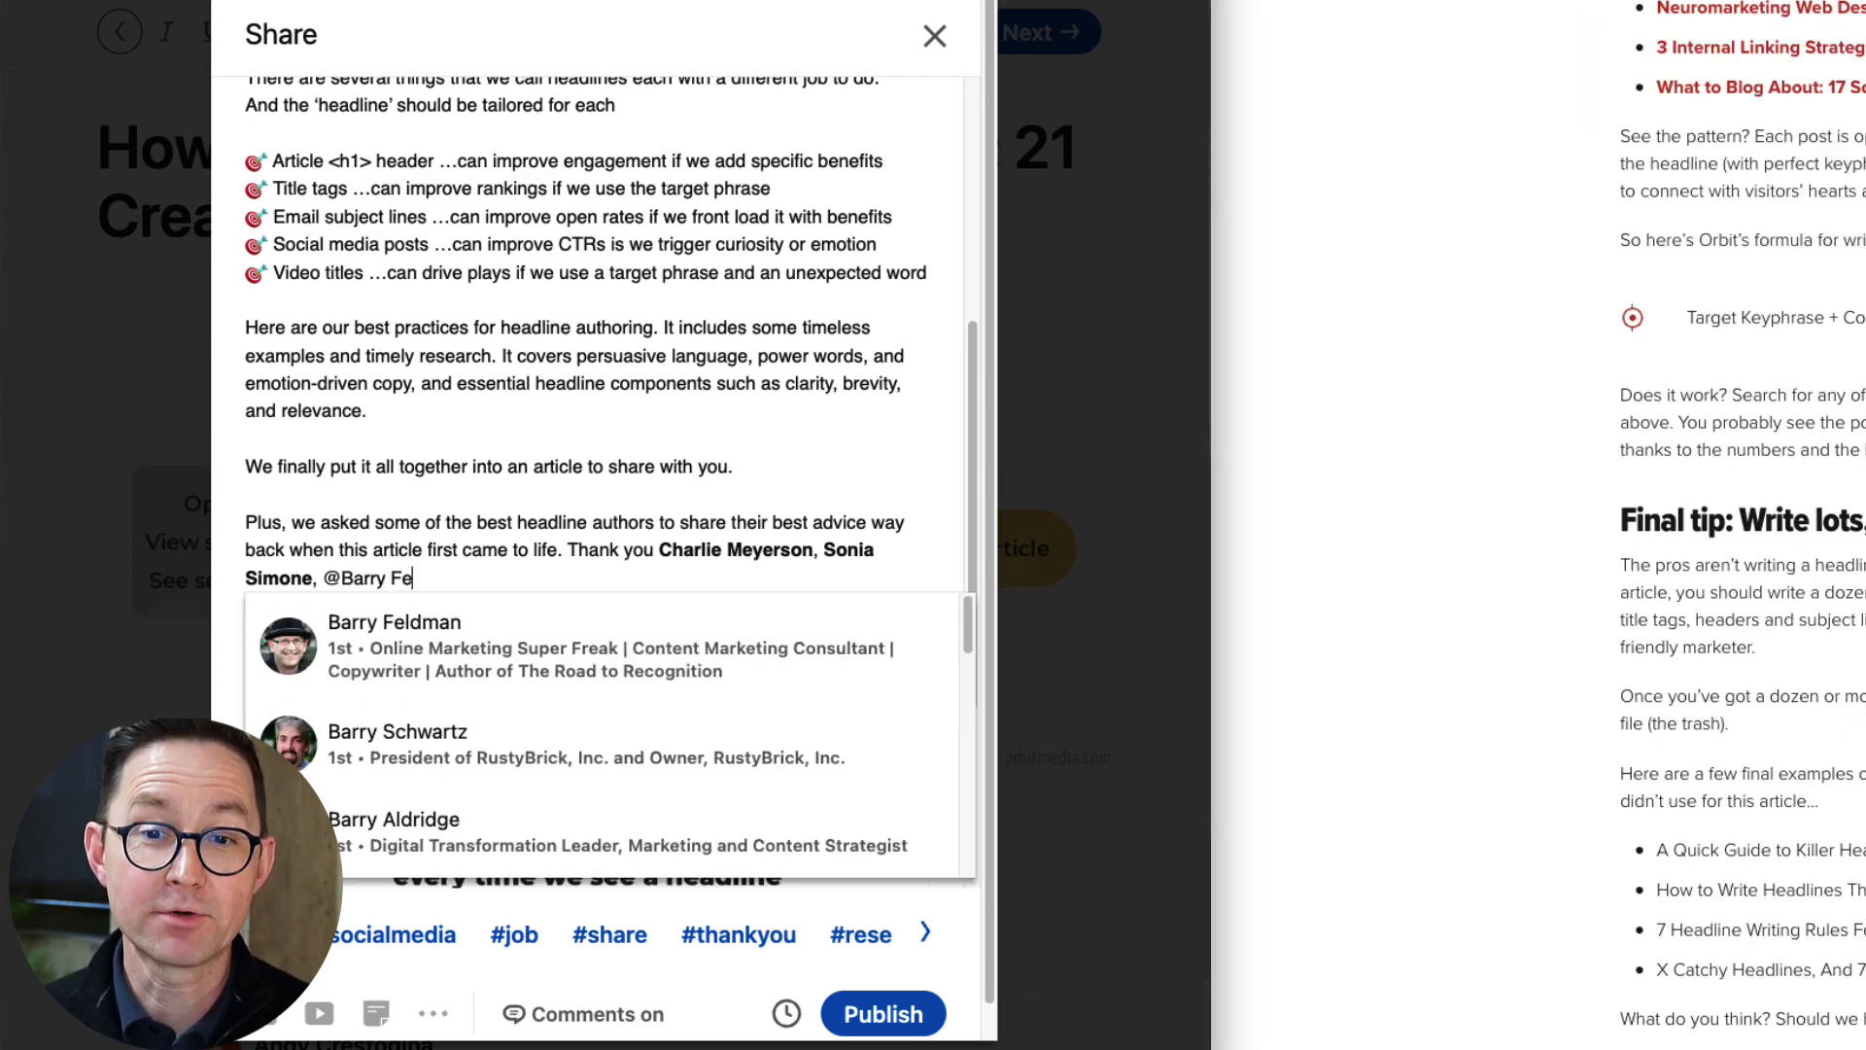
pyautogui.press('Return')
pyautogui.scroll(-10, 1595, 375)
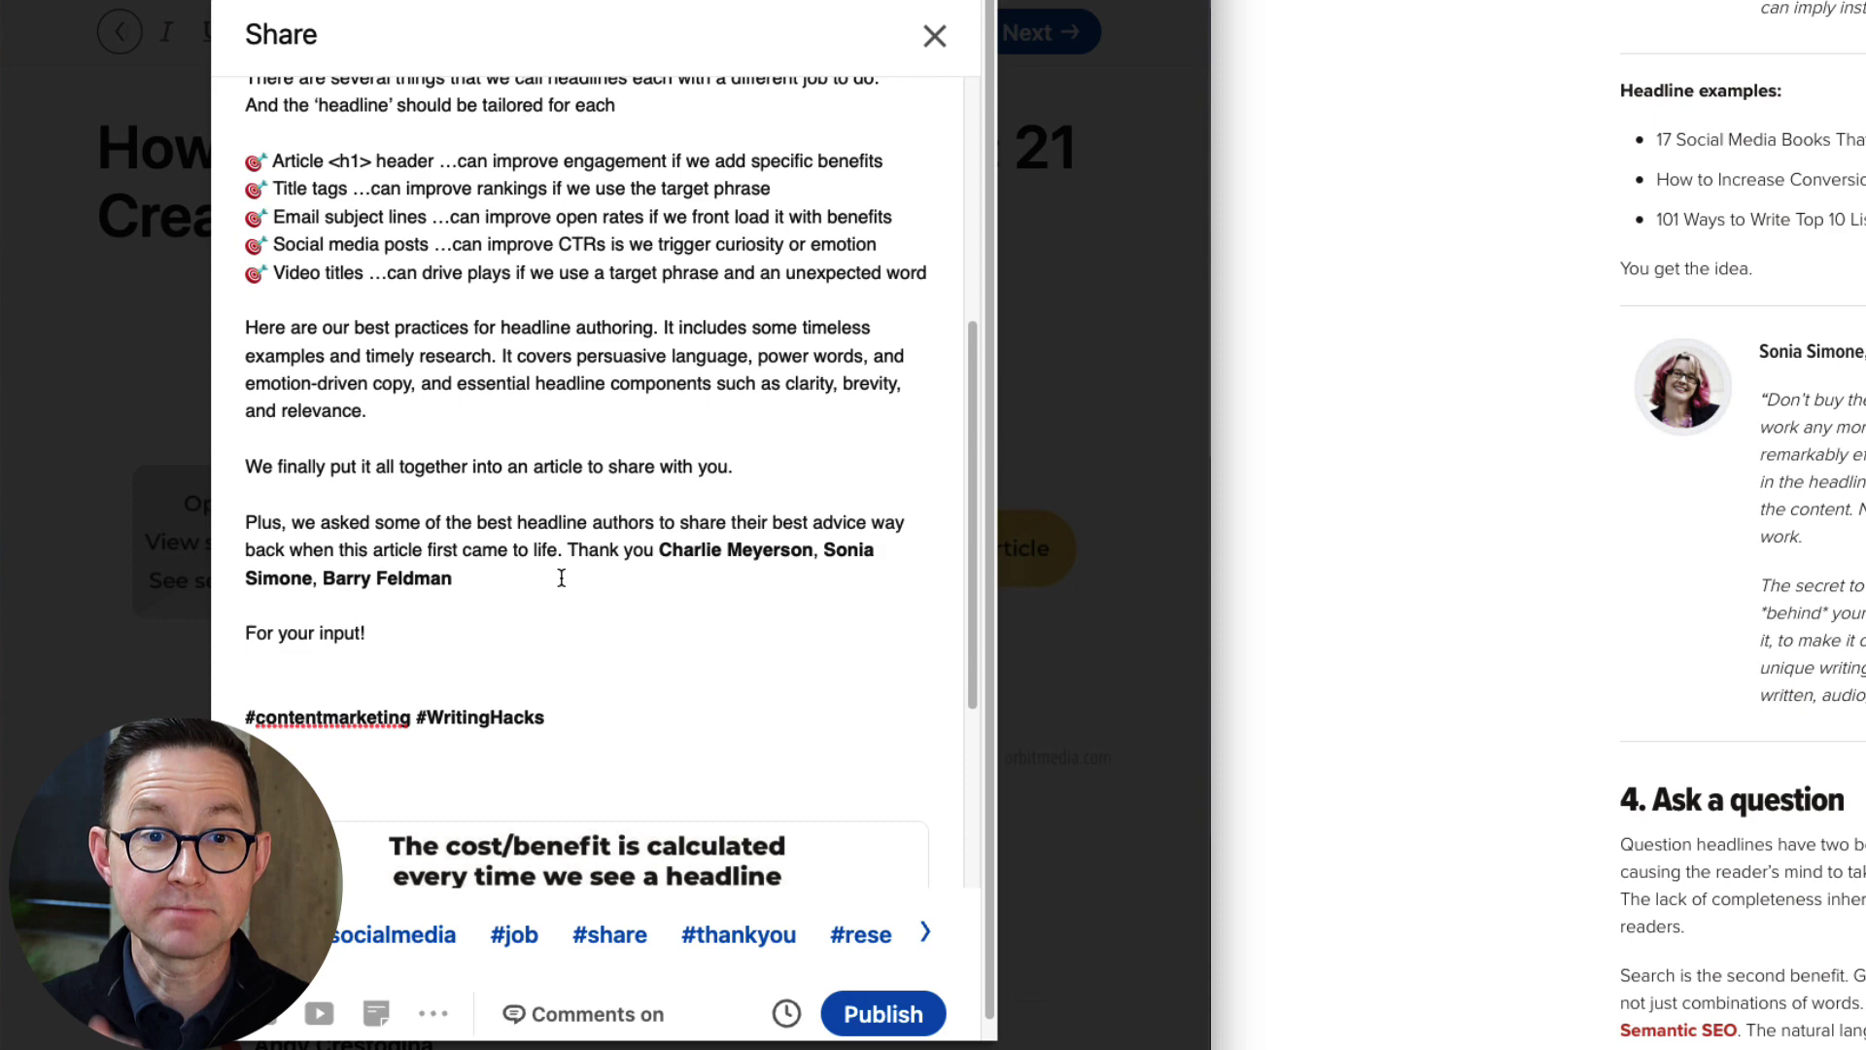
pyautogui.write(', @Heidi')
pyautogui.press('Return')
pyautogui.write('and @Jeff Goin')
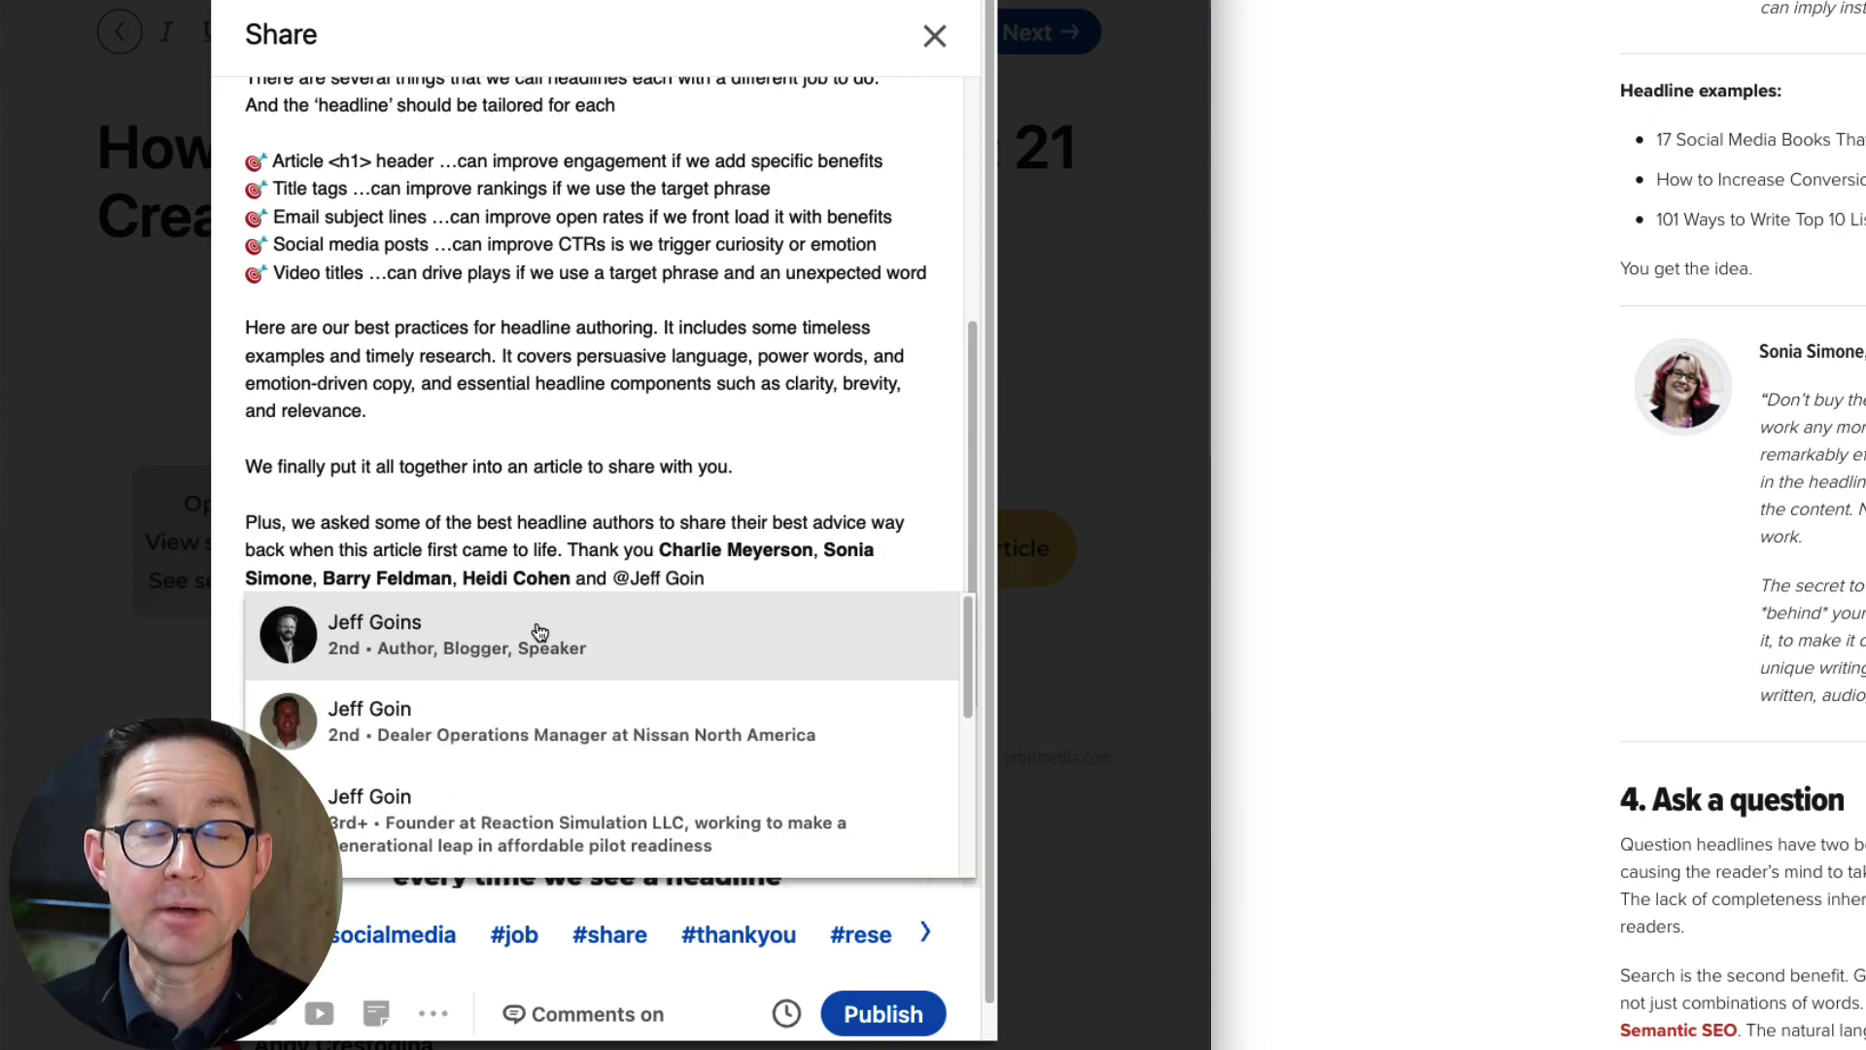
pyautogui.click(539, 632)
pyautogui.write('.')
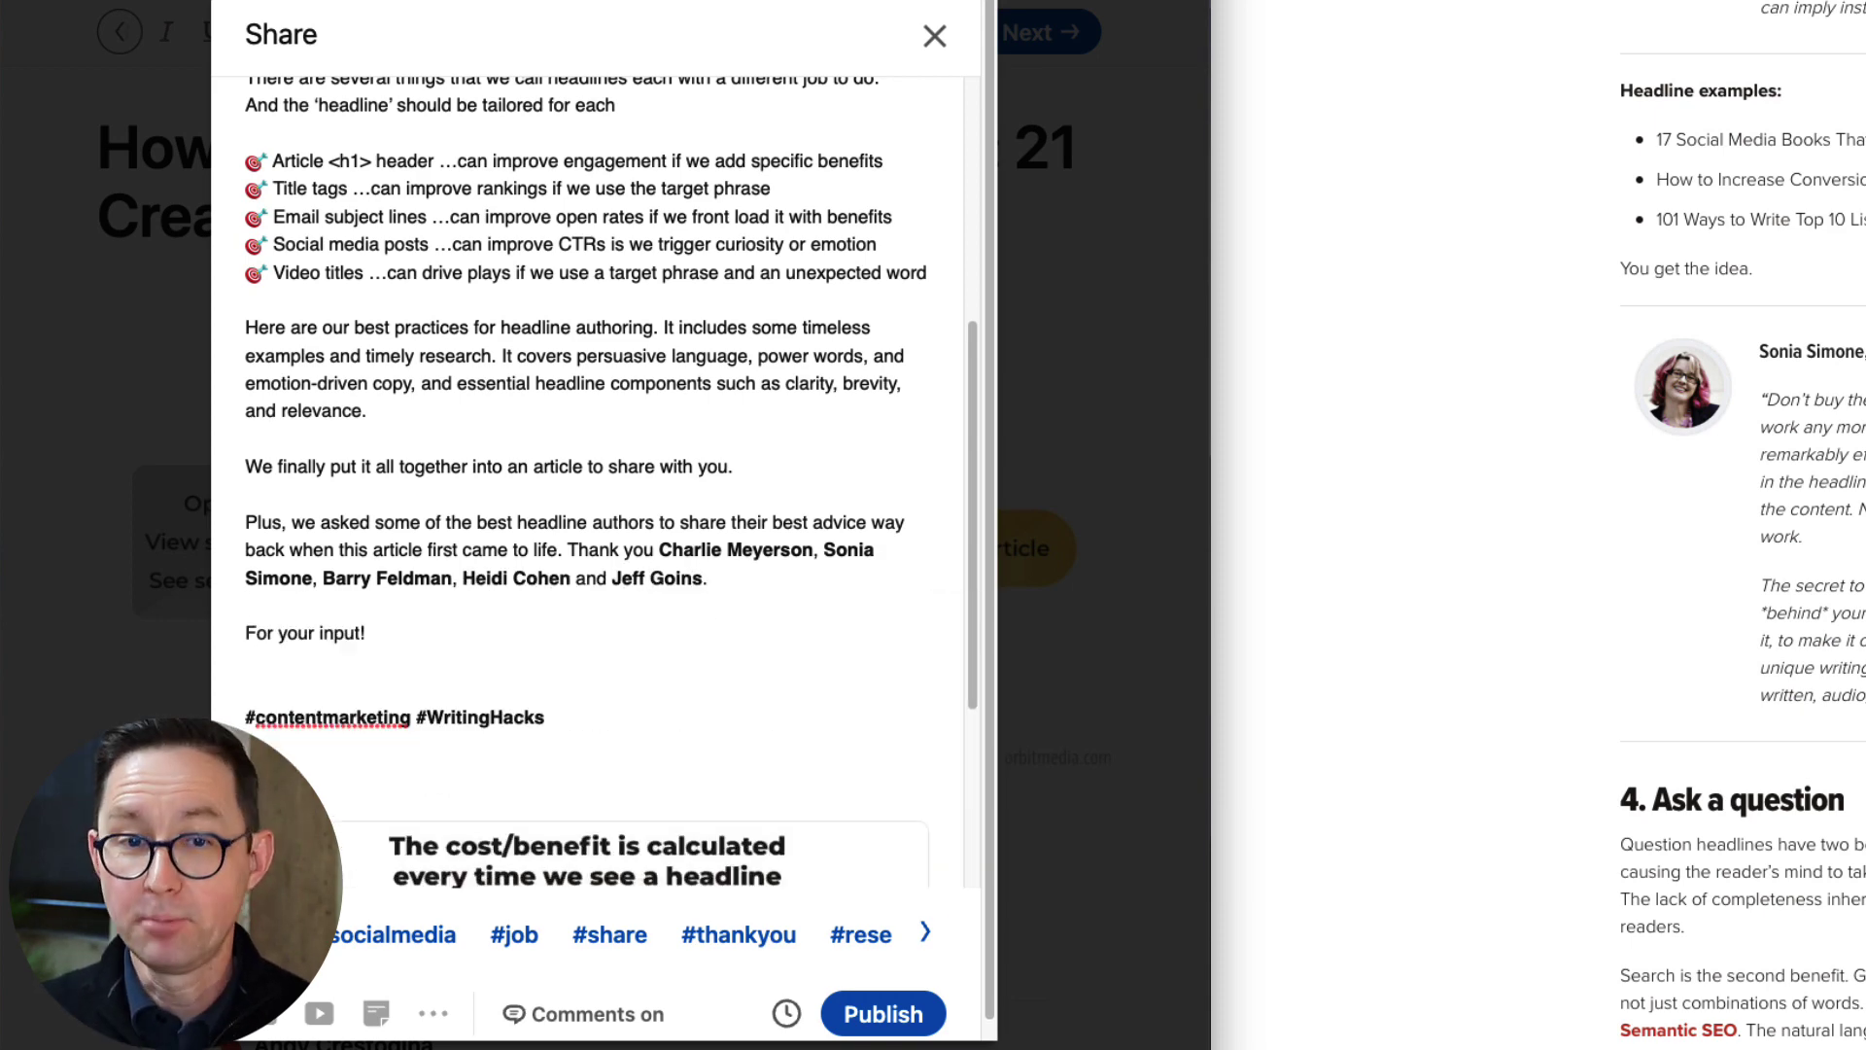
# Delete the standalone 'For your input!' line from the post.
pyautogui.tripleClick(442, 638)
pyautogui.press('BackSpace')
pyautogui.press('BackSpace')
pyautogui.click(659, 550)
# End the thank-you sentence with 'for your input' and set it as its own paragraph.
pyautogui.write('for your input')
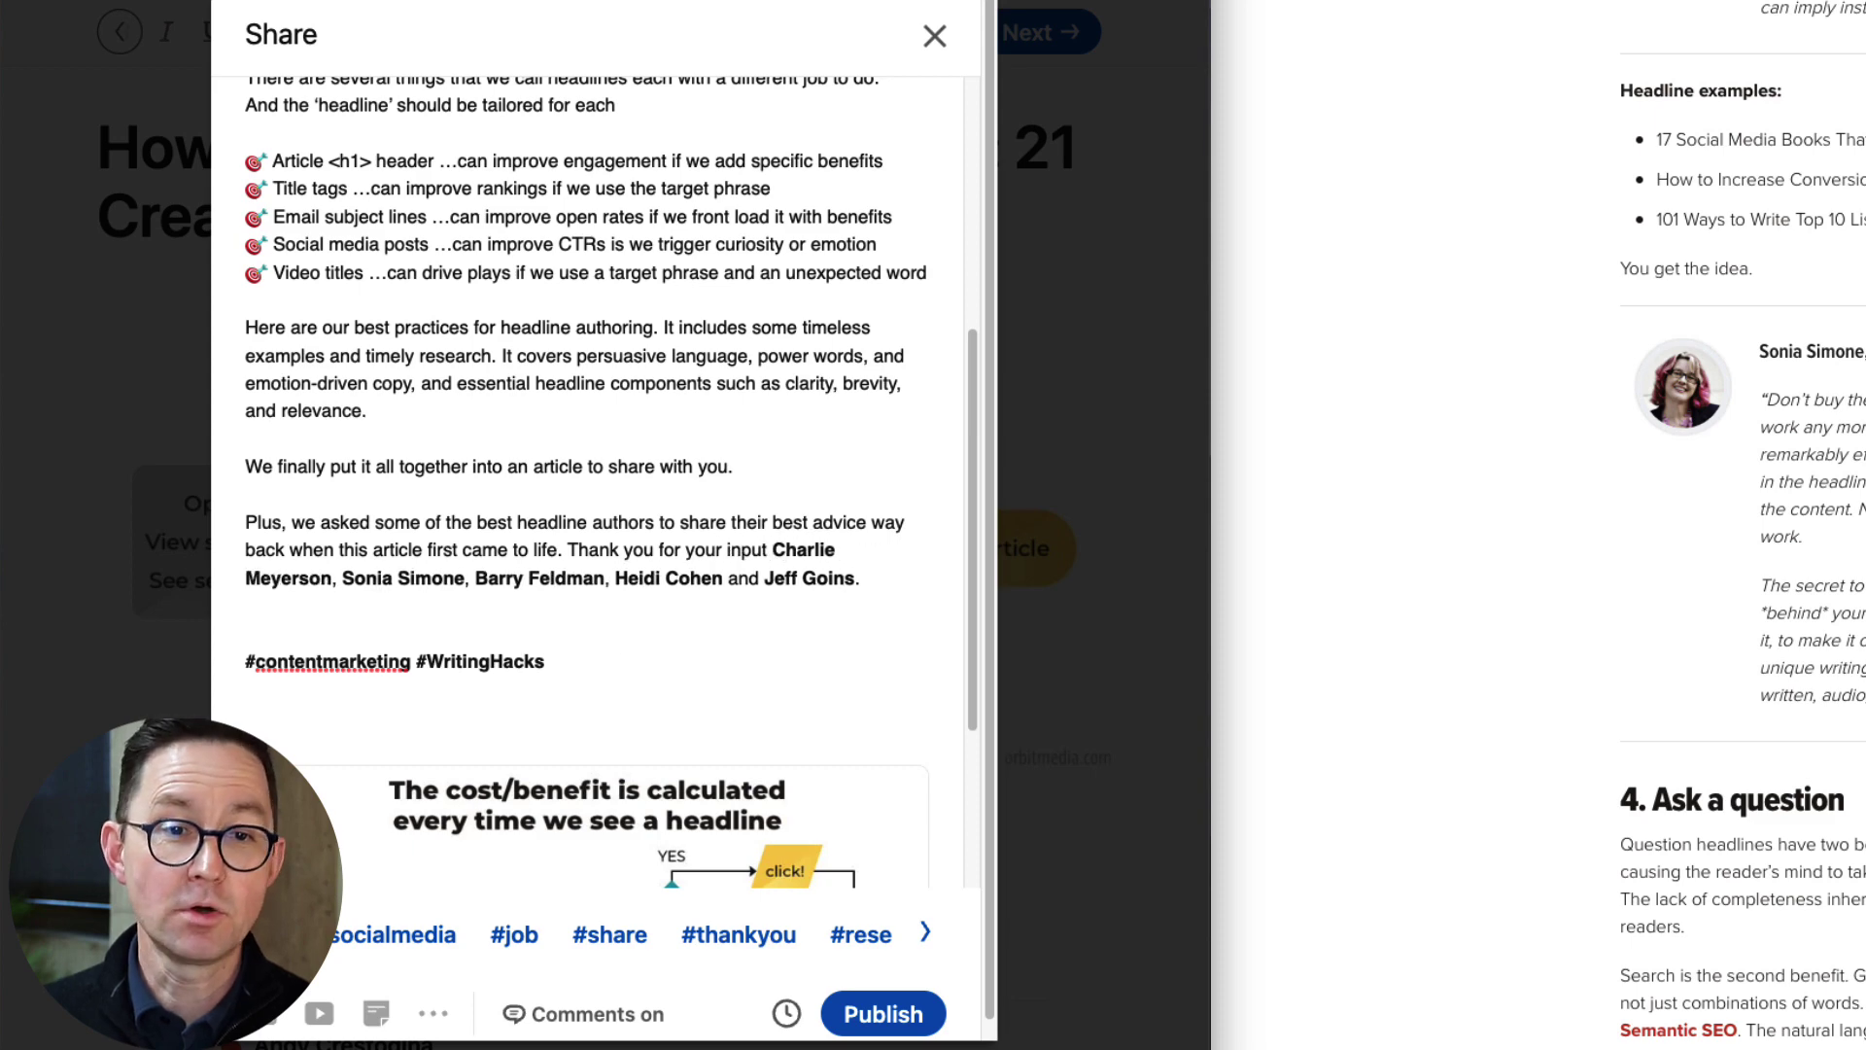
pyautogui.click(570, 550)
pyautogui.press('Return')
pyautogui.press('Return')
# Remove the phrase '(or tapping)' from the share post.
pyautogui.scroll(5, 572, 247)
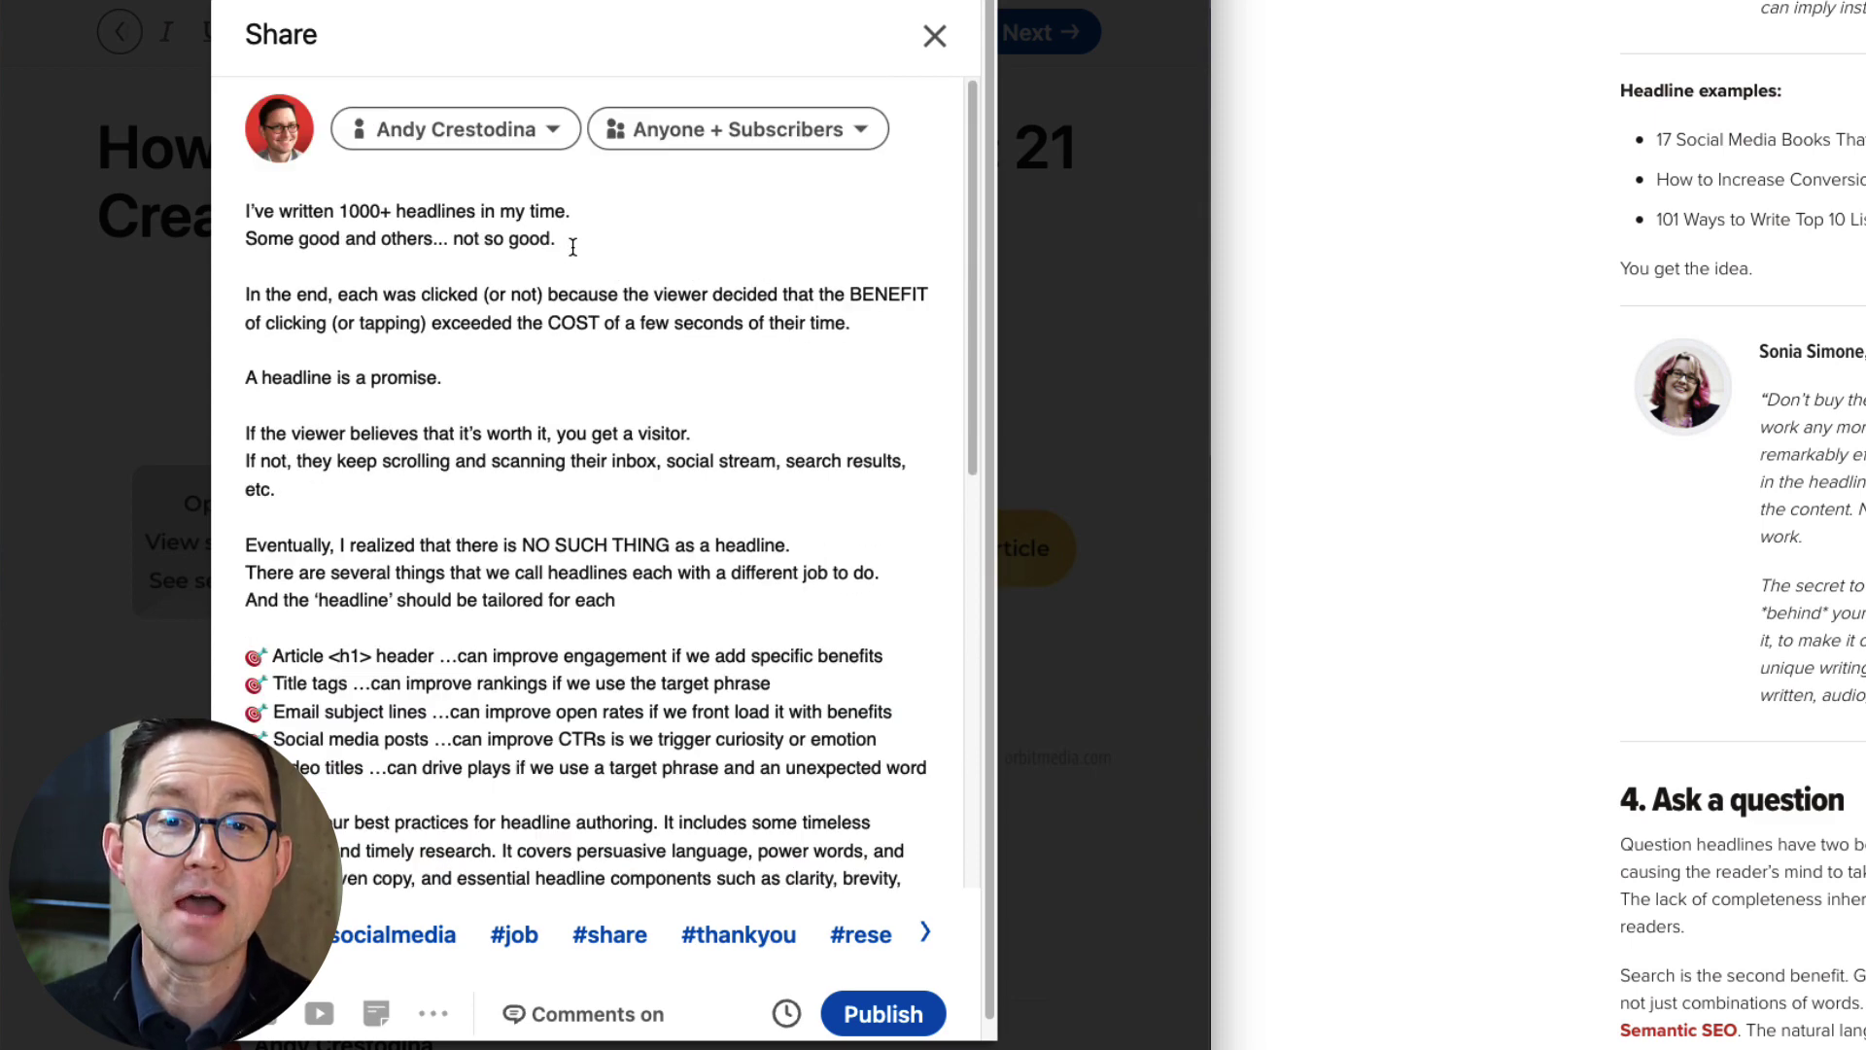
pyautogui.scroll(-1, 646, 352)
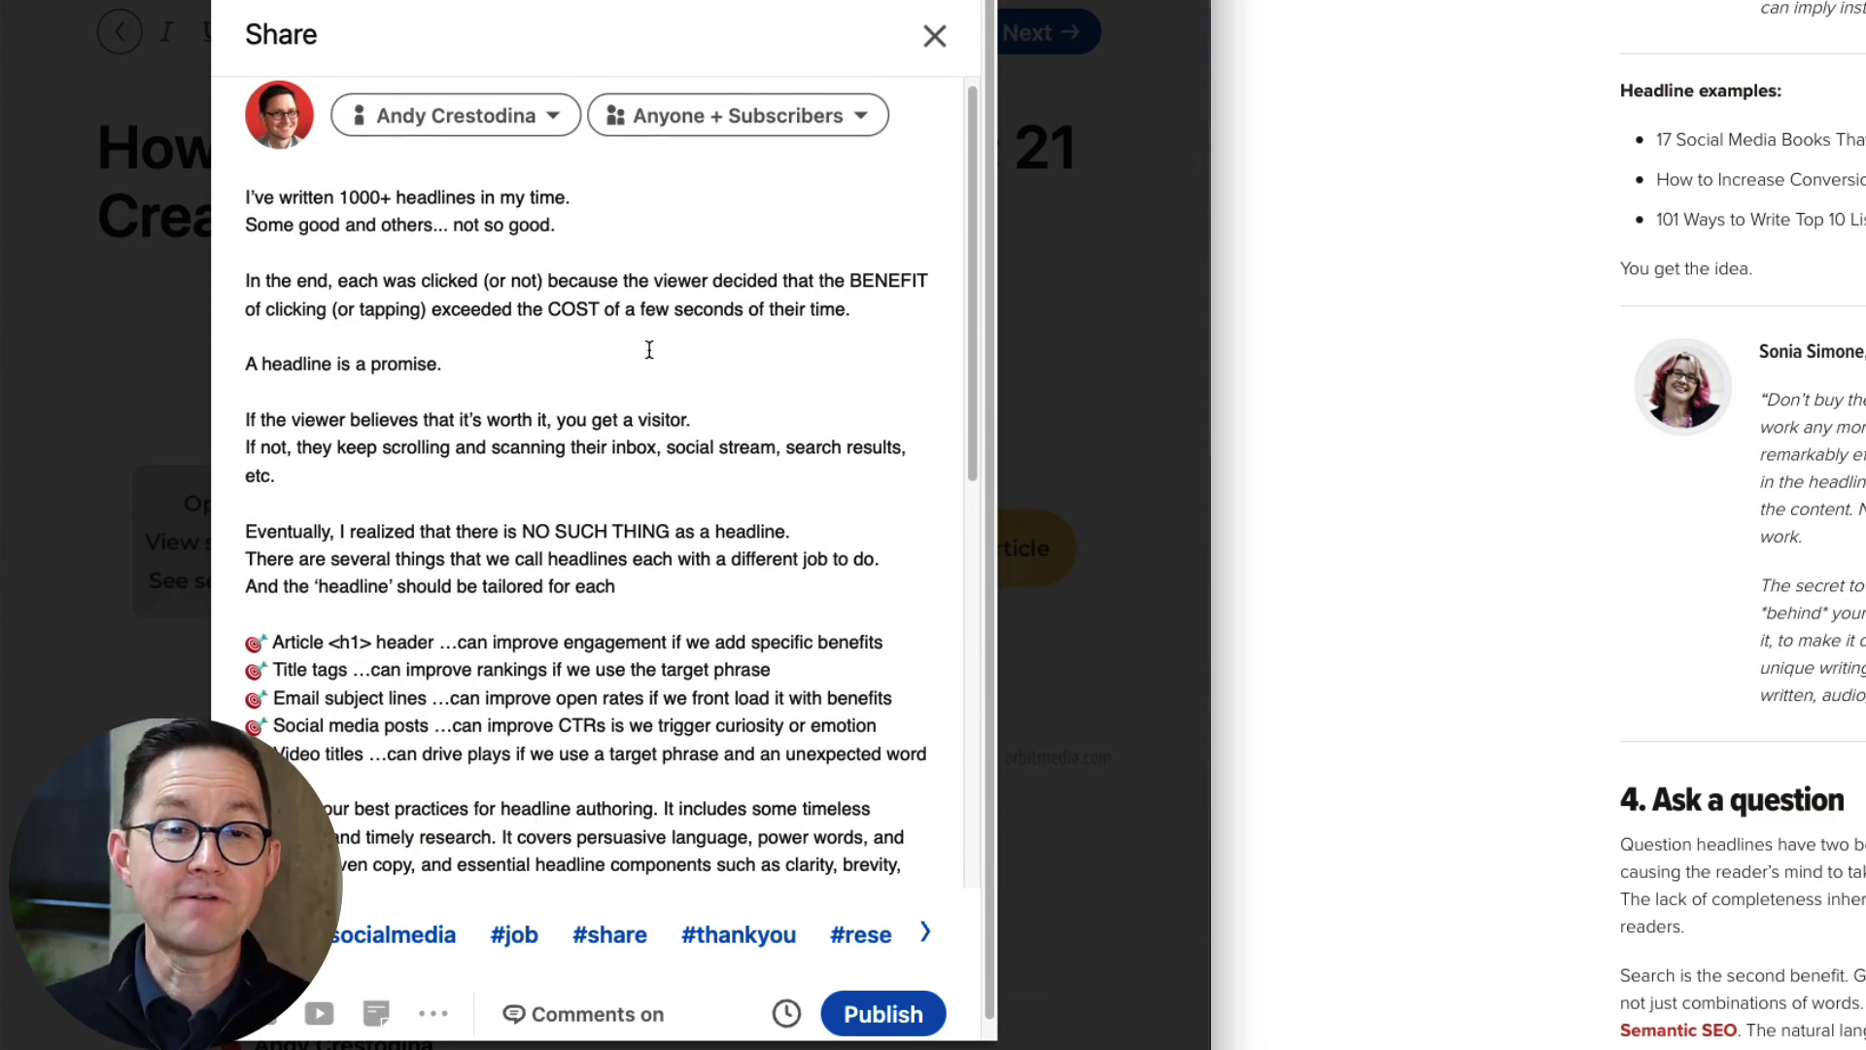
pyautogui.moveTo(431, 309); pyautogui.dragTo(328, 309)
pyautogui.press('BackSpace')
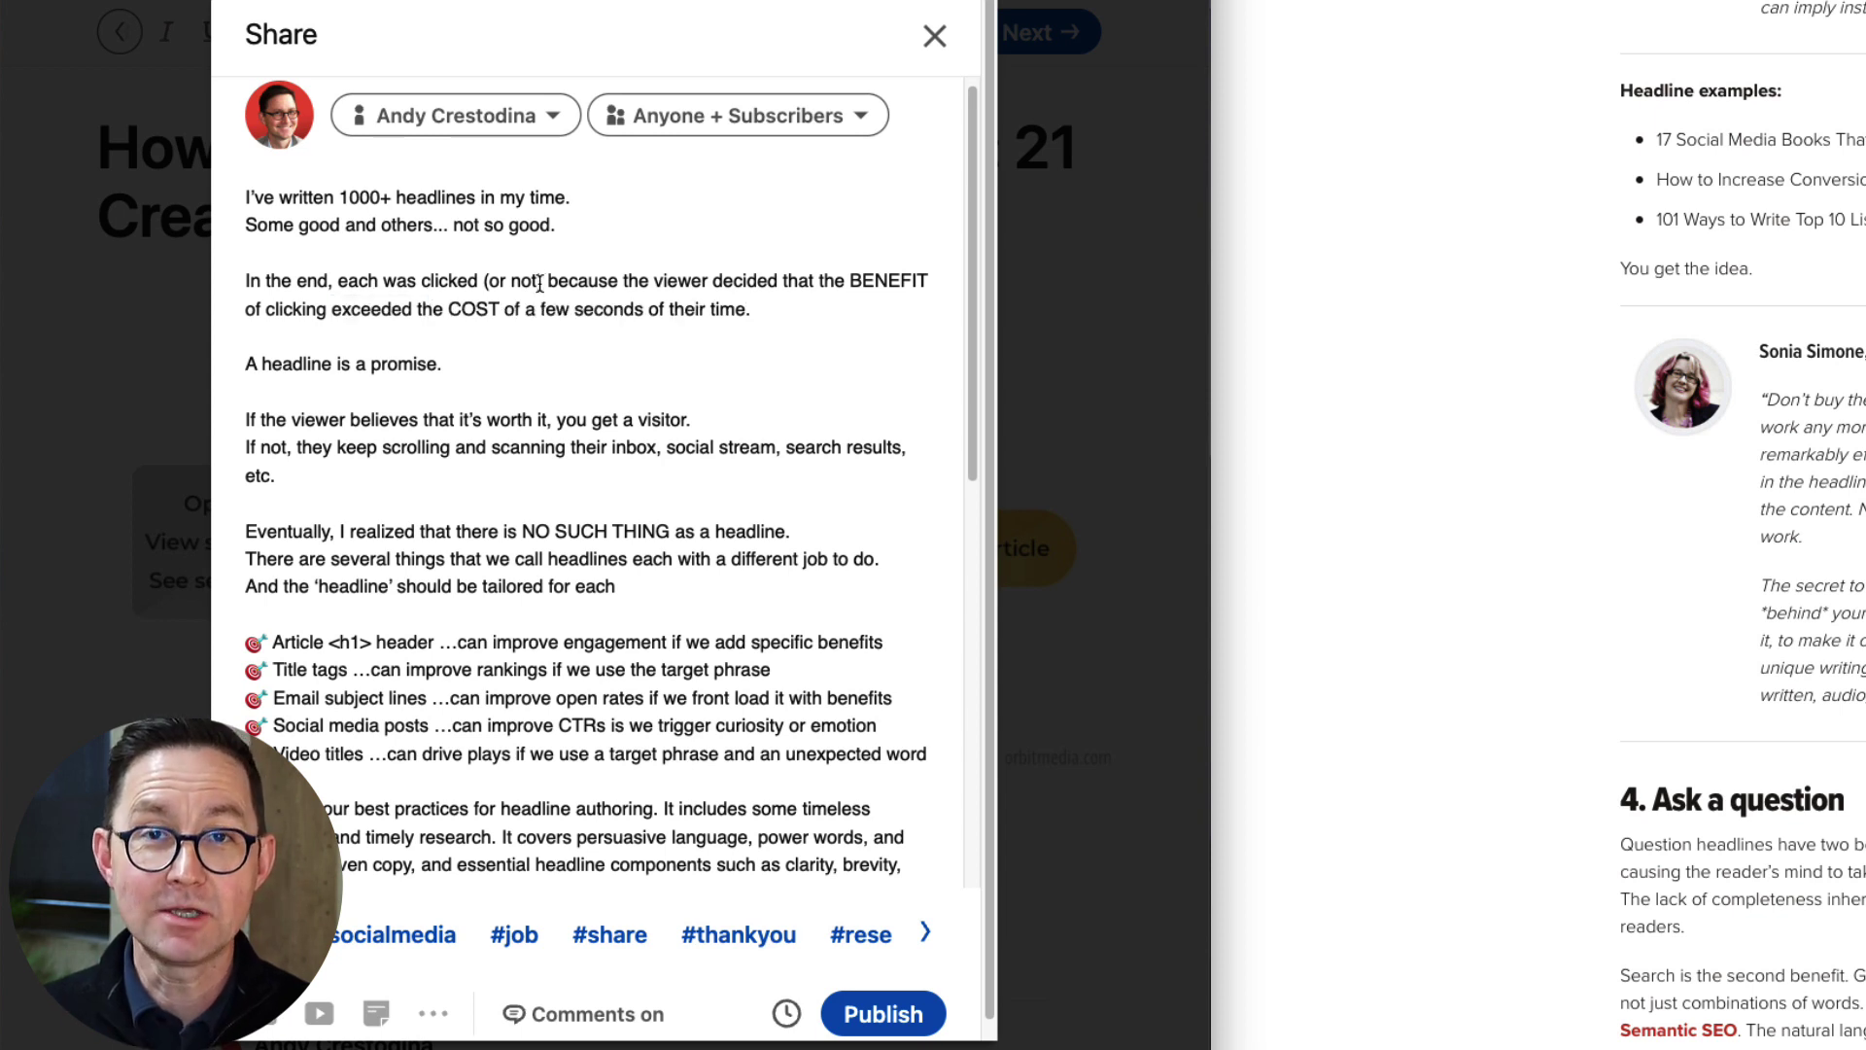
pyautogui.click(545, 364)
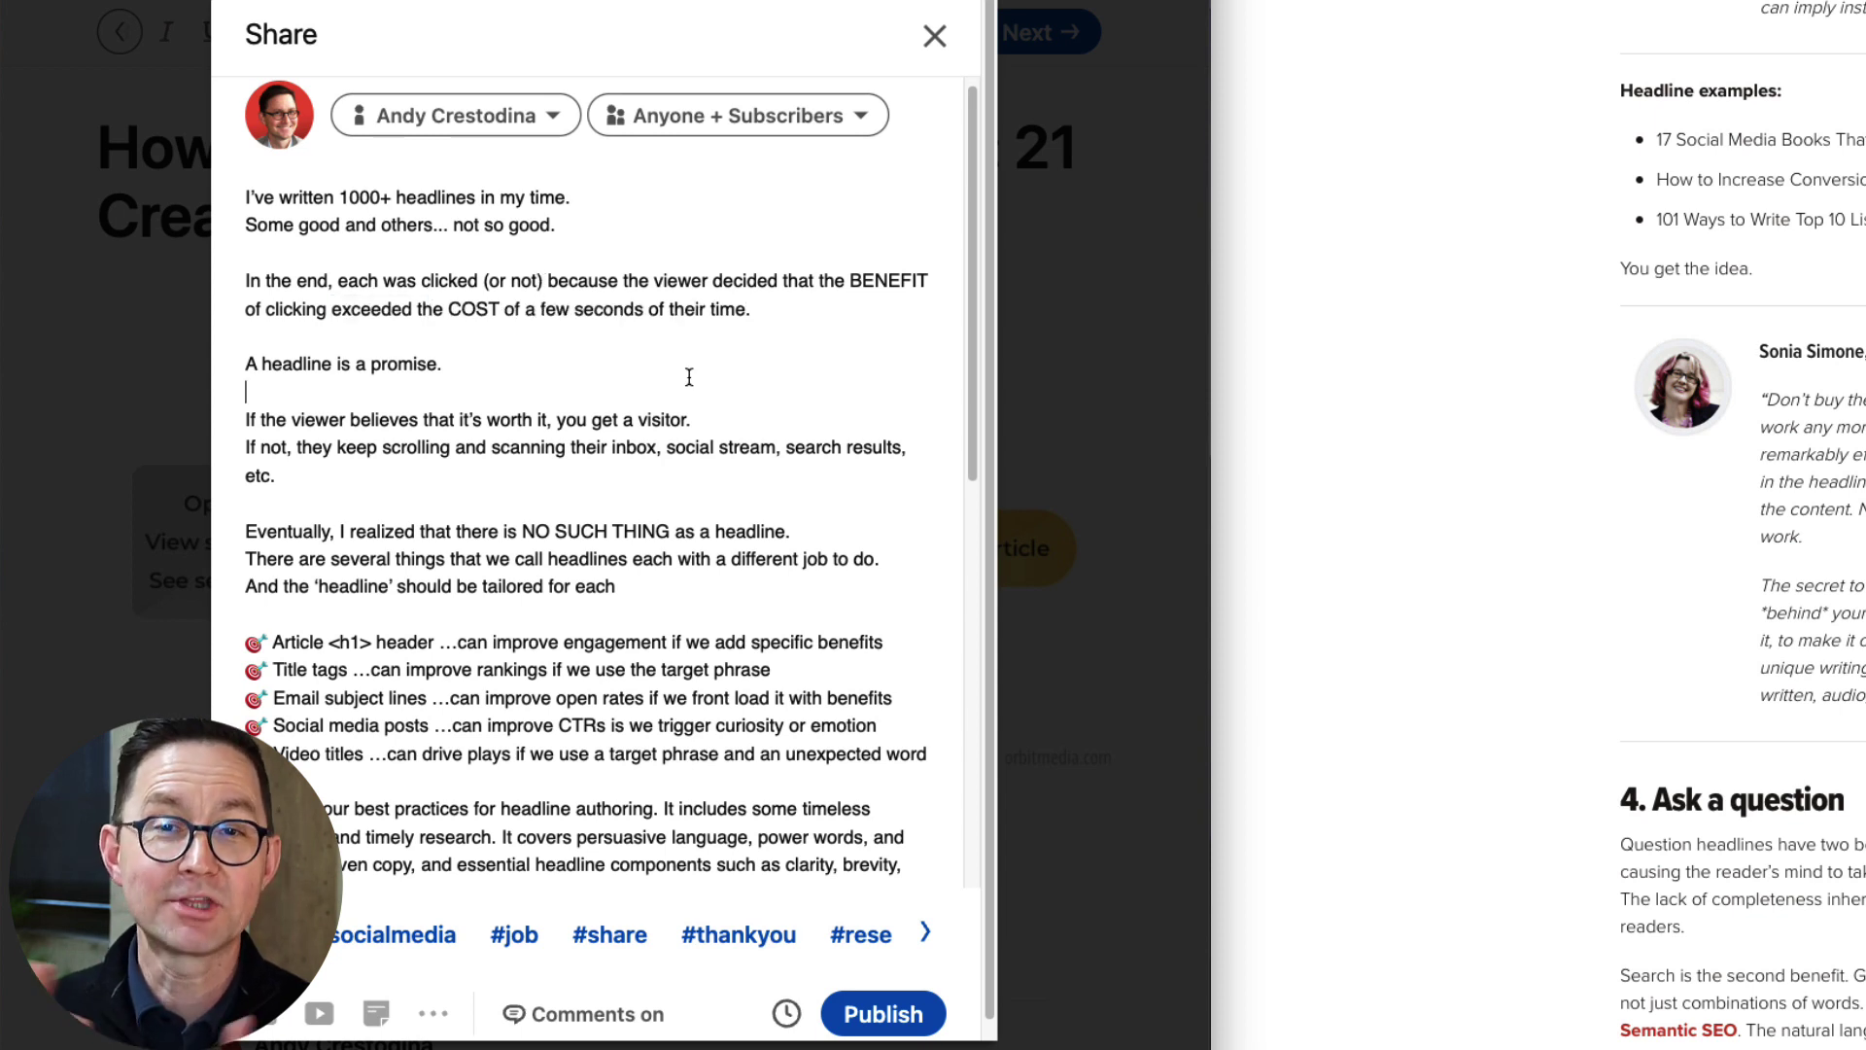
pyautogui.click(783, 309)
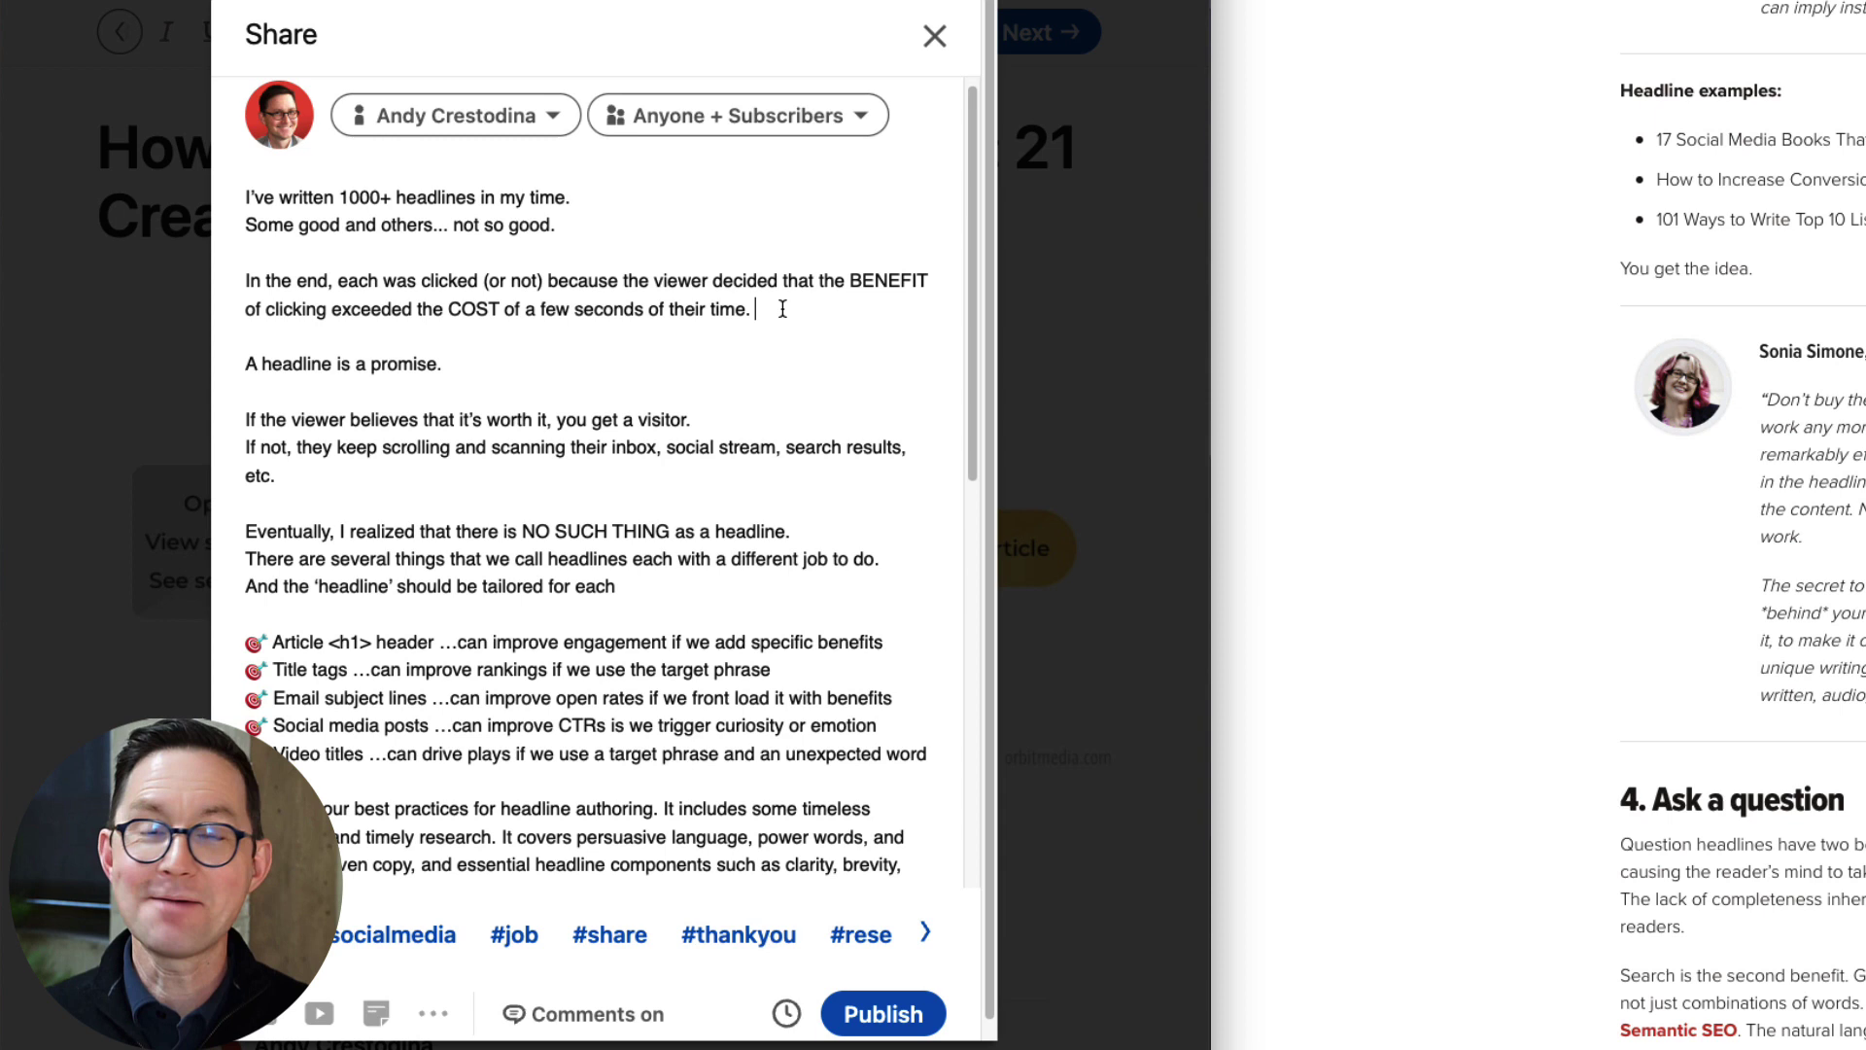
pyautogui.click(573, 391)
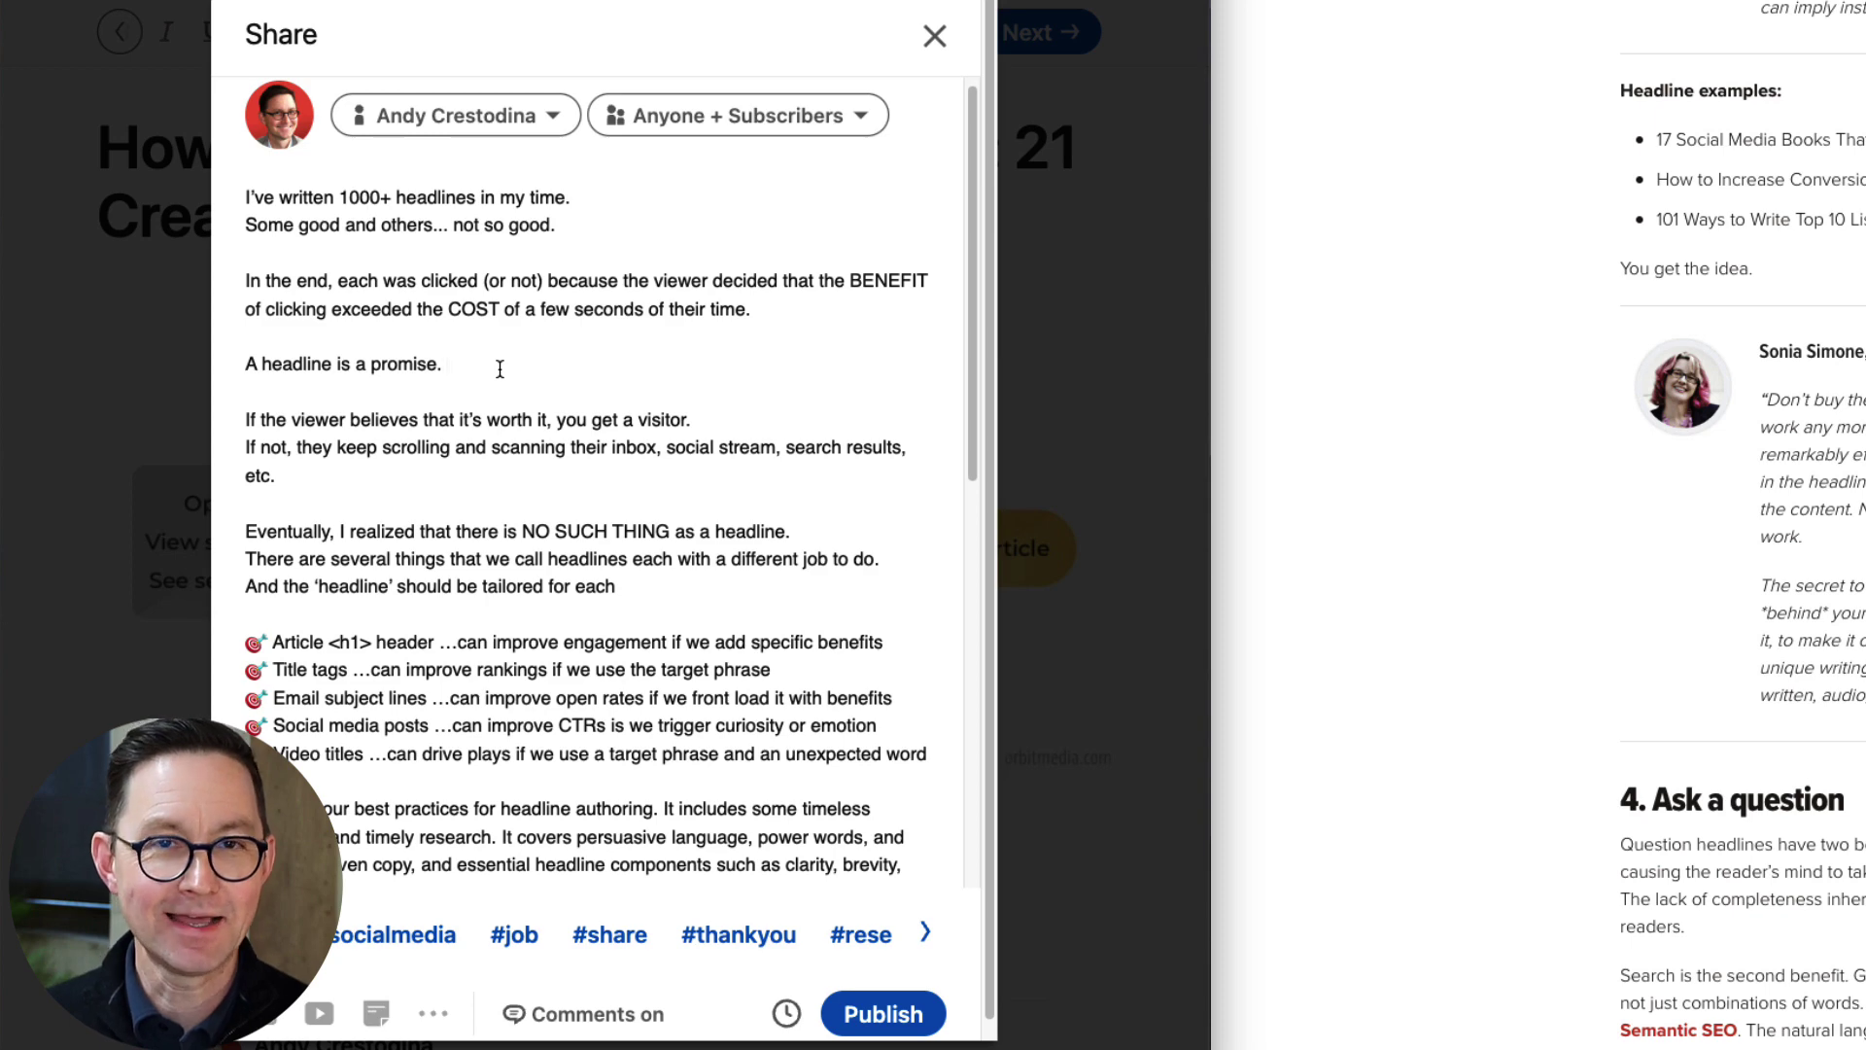
# Publish the newsletter article with its post and dismiss the congratulations dialog.
pyautogui.scroll(-5, 680, 486)
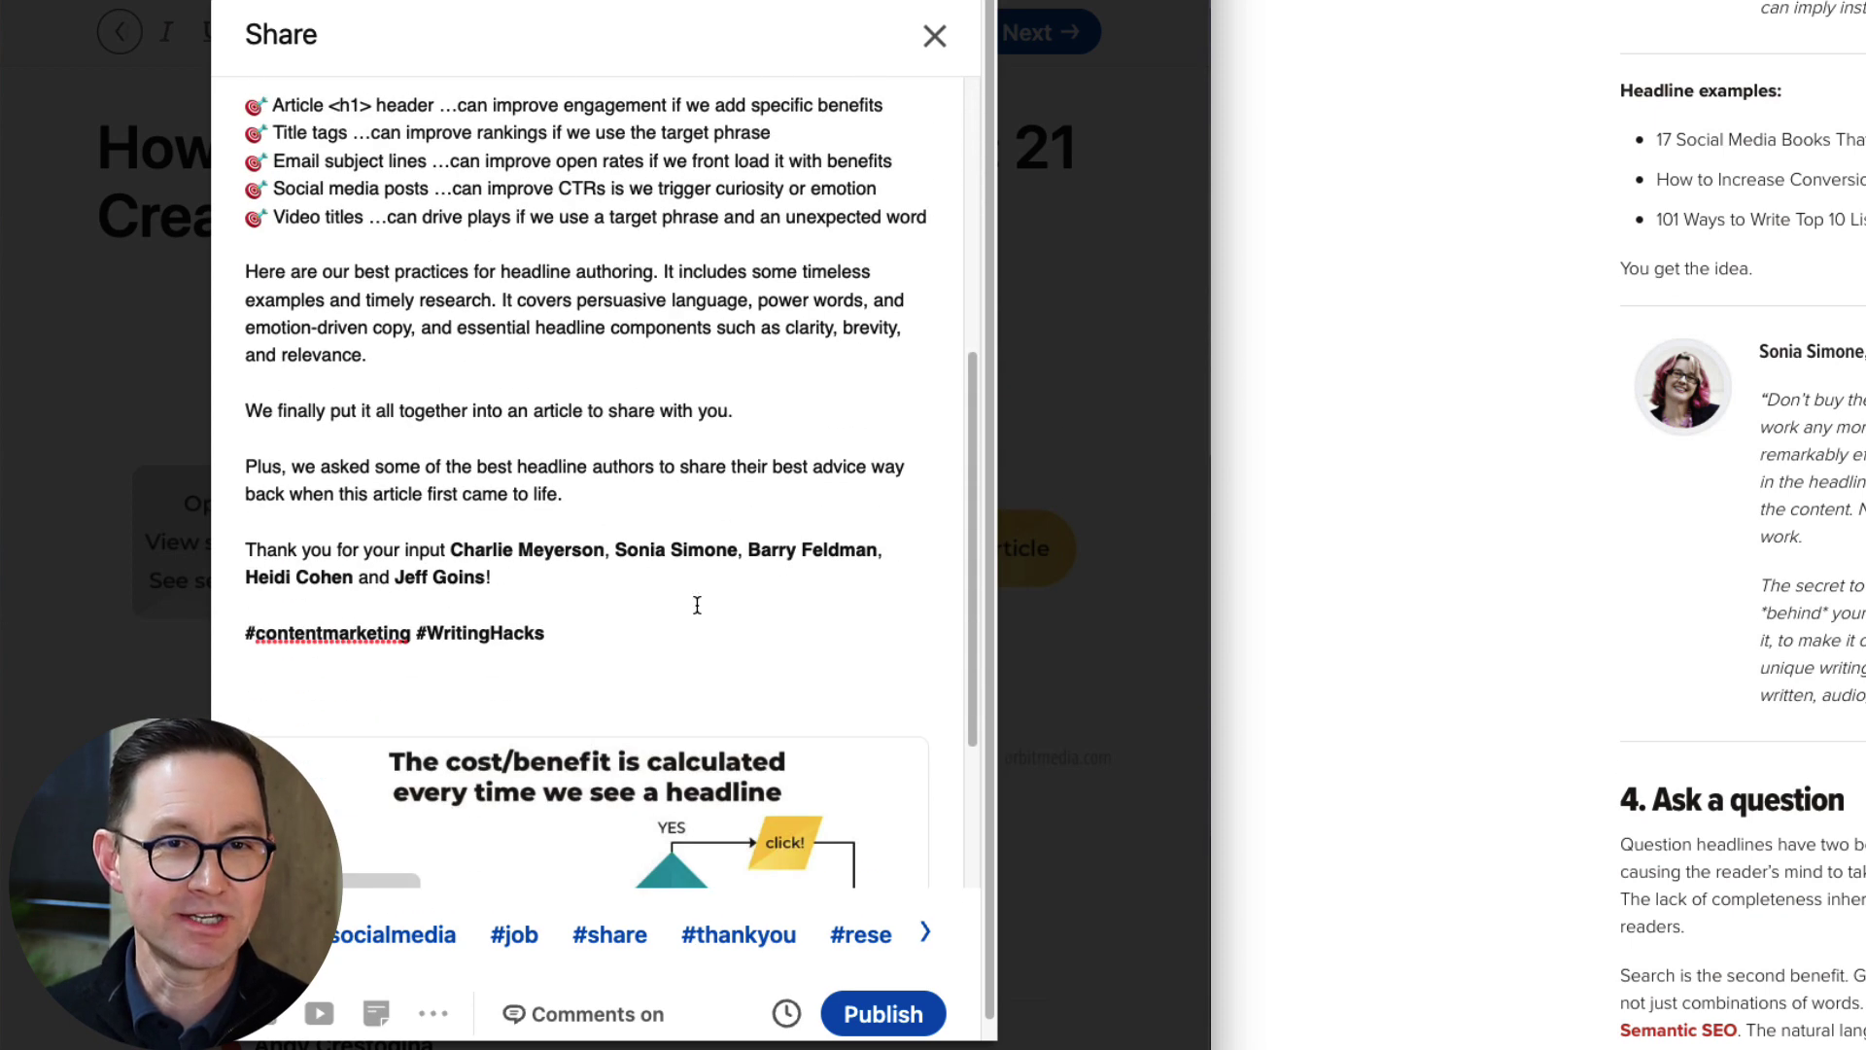
pyautogui.scroll(-3, 697, 605)
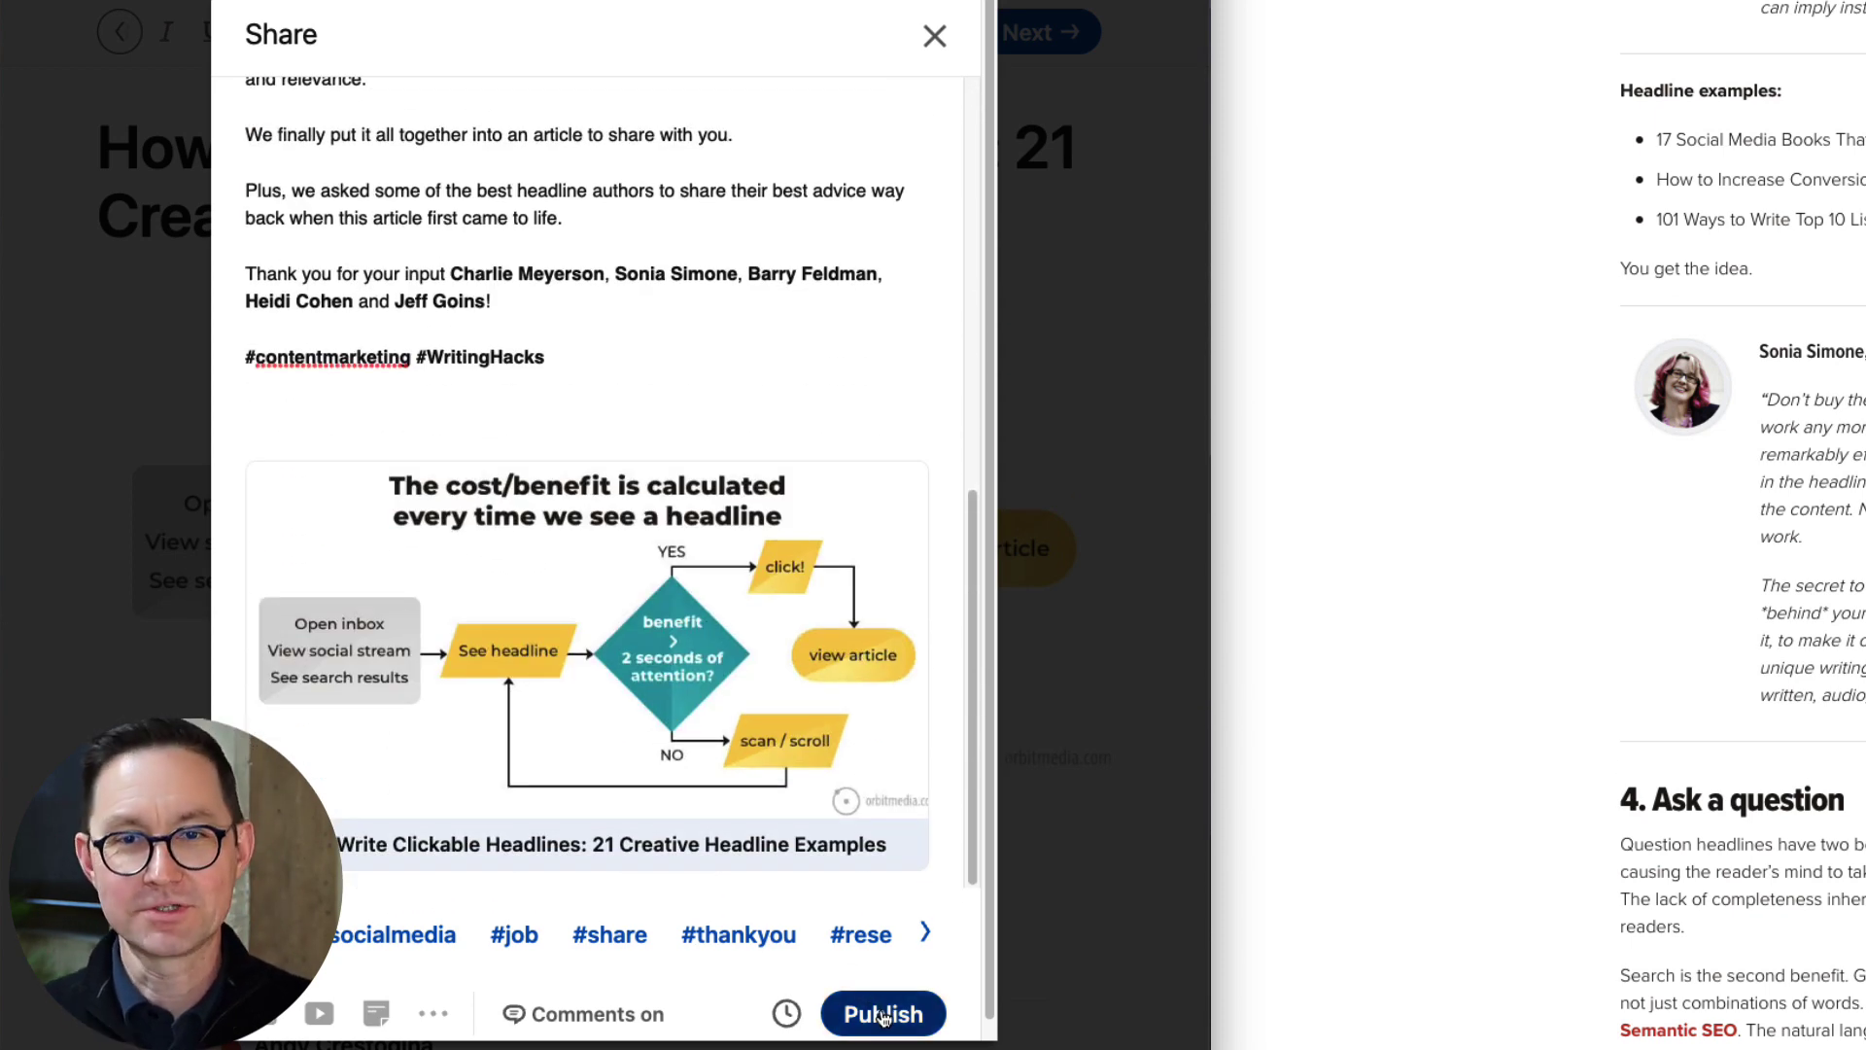
pyautogui.click(883, 1016)
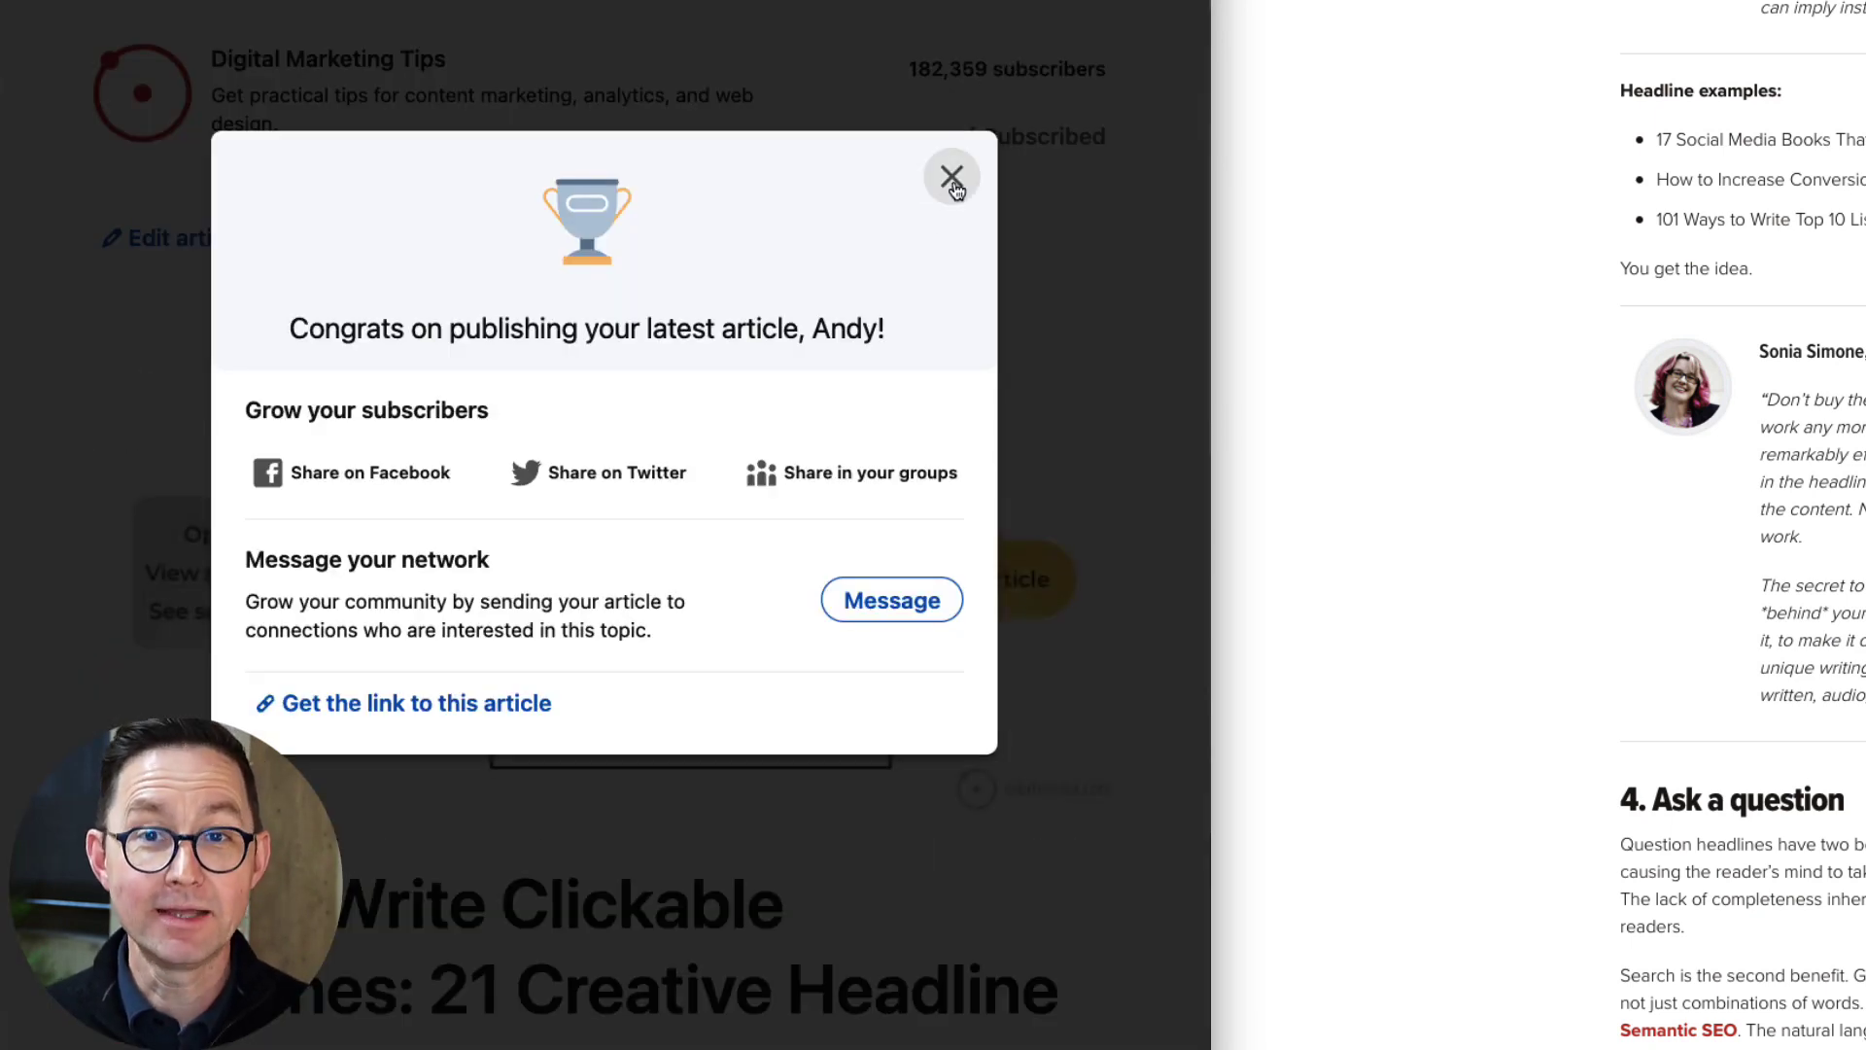
pyautogui.click(952, 178)
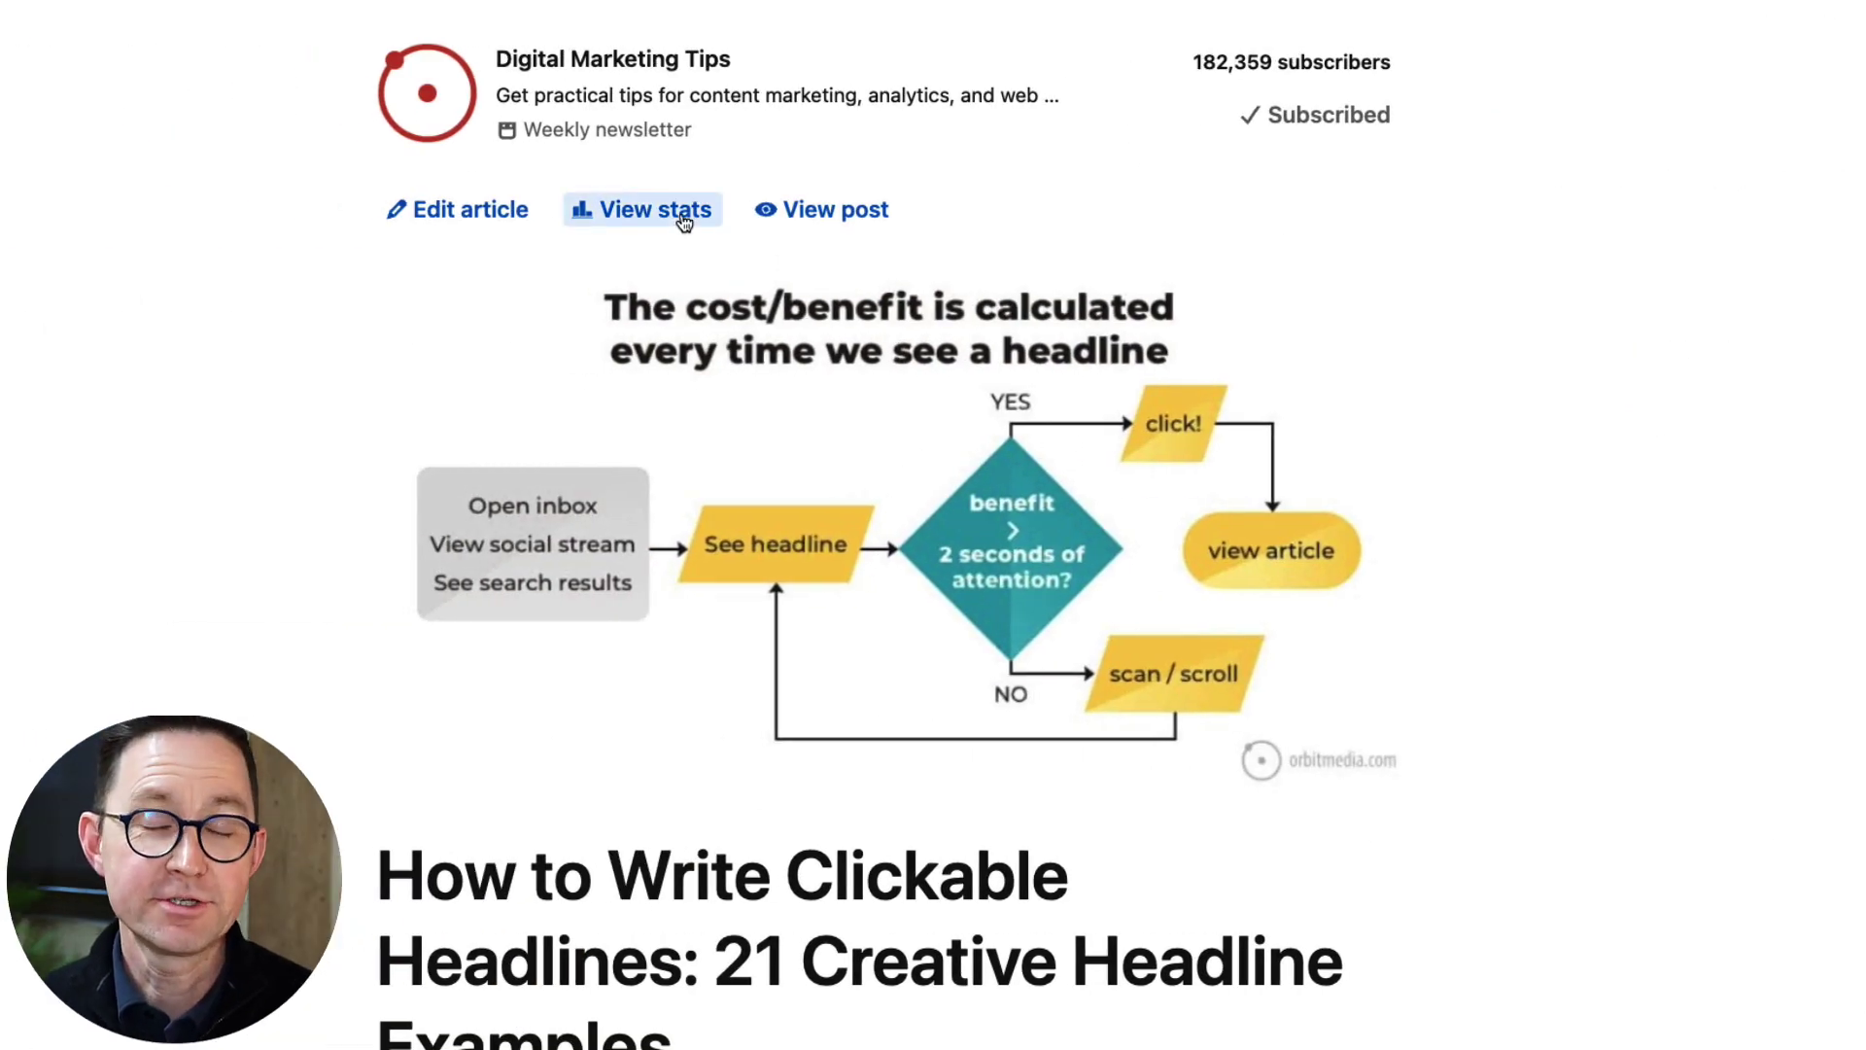
# Open the published share post from the live Digital Marketing Tips article page.
pyautogui.click(829, 206)
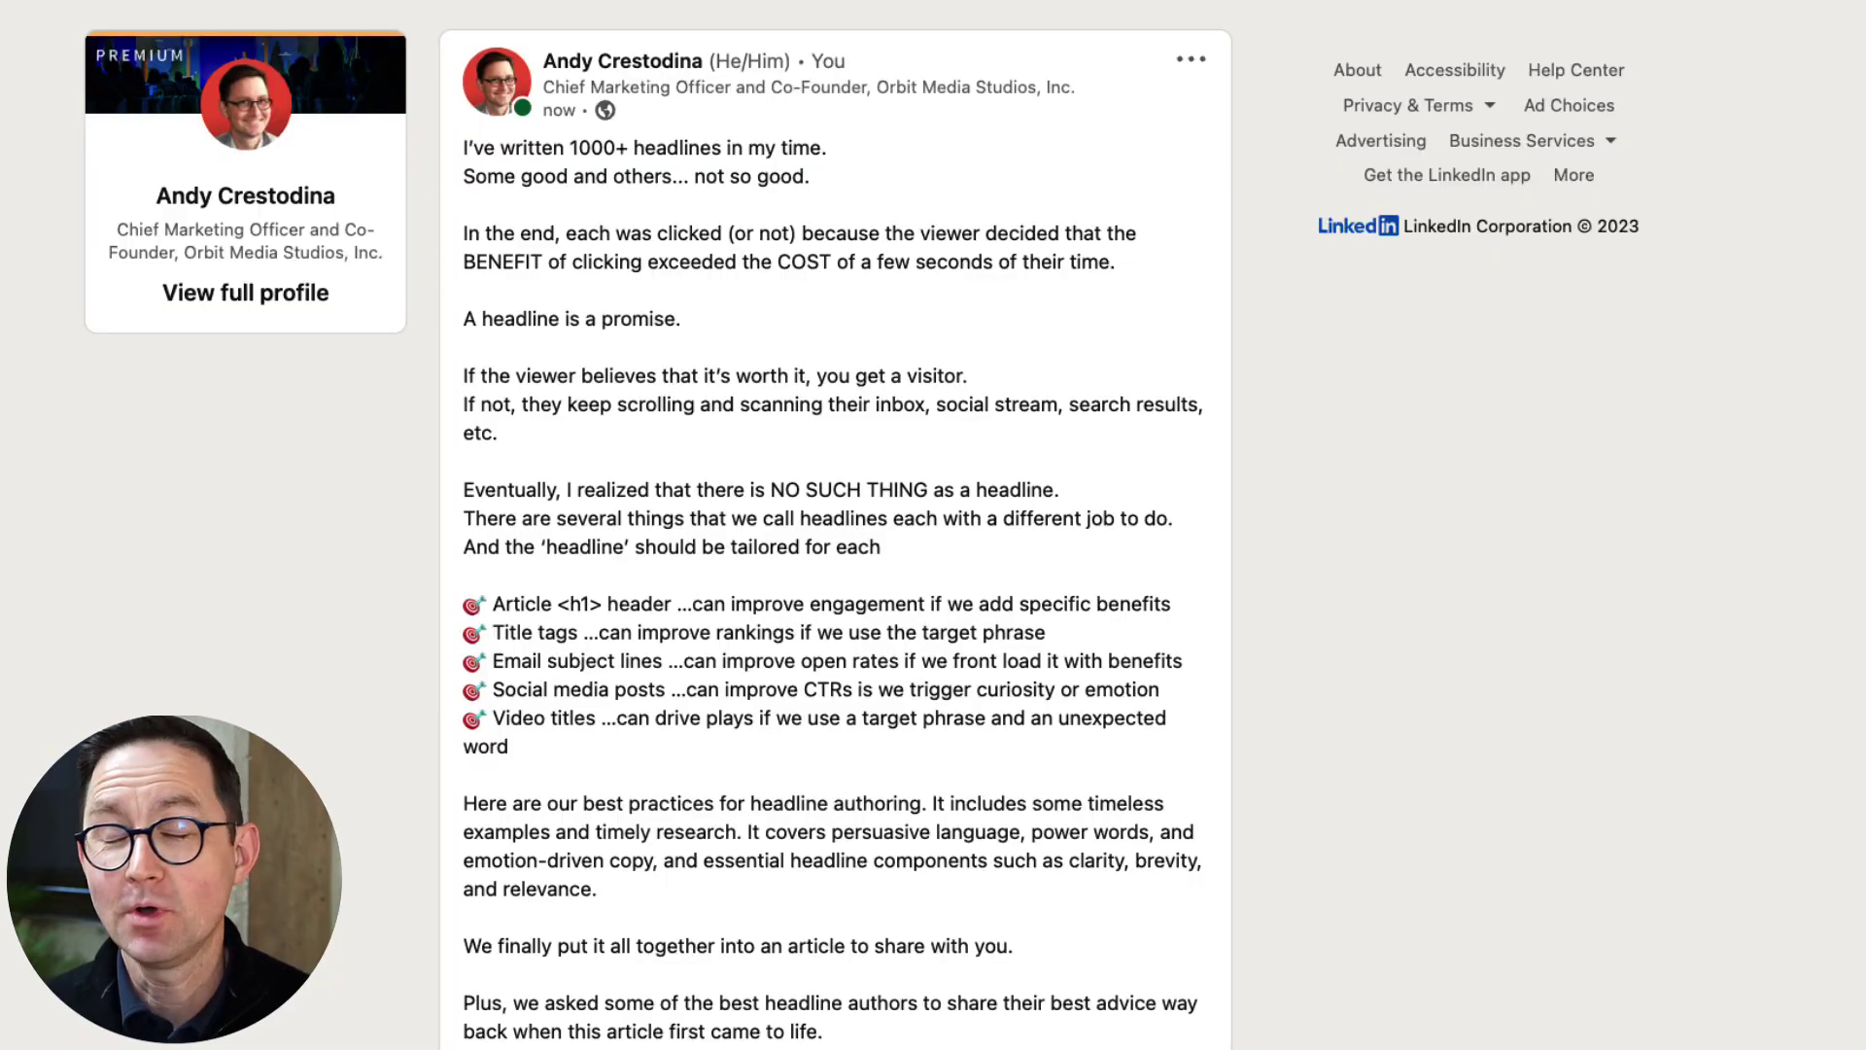